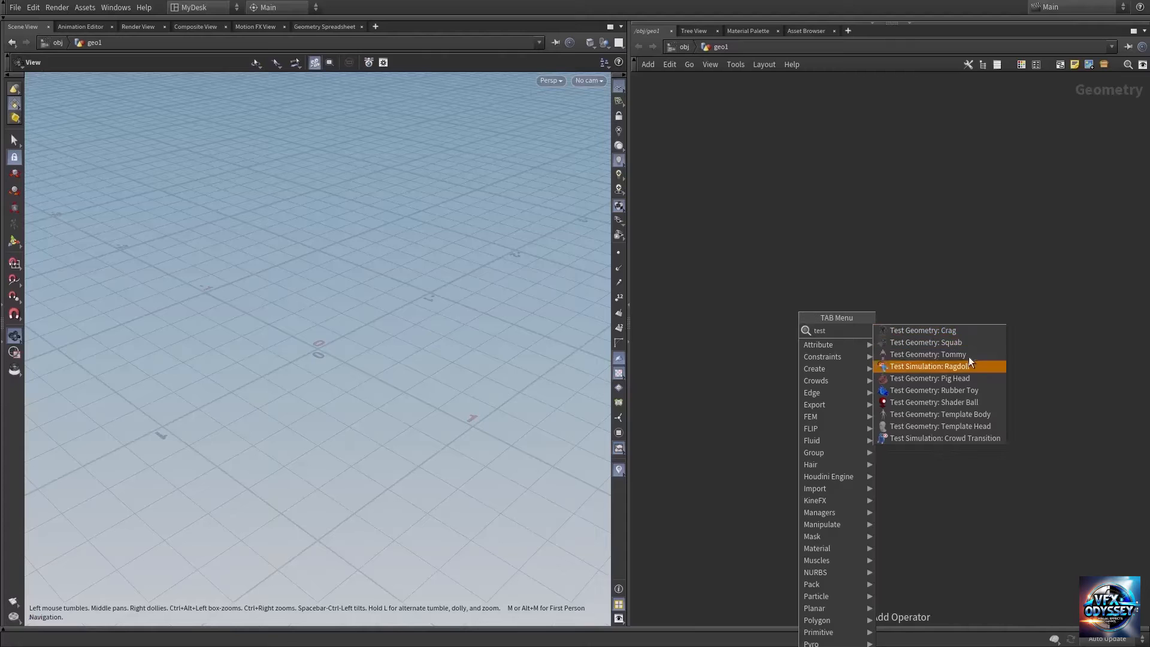
# - Place a Rubber Toy and a Squab test geometry node in the geo1 network
pyautogui.click(974, 391)
pyautogui.click(786, 316)
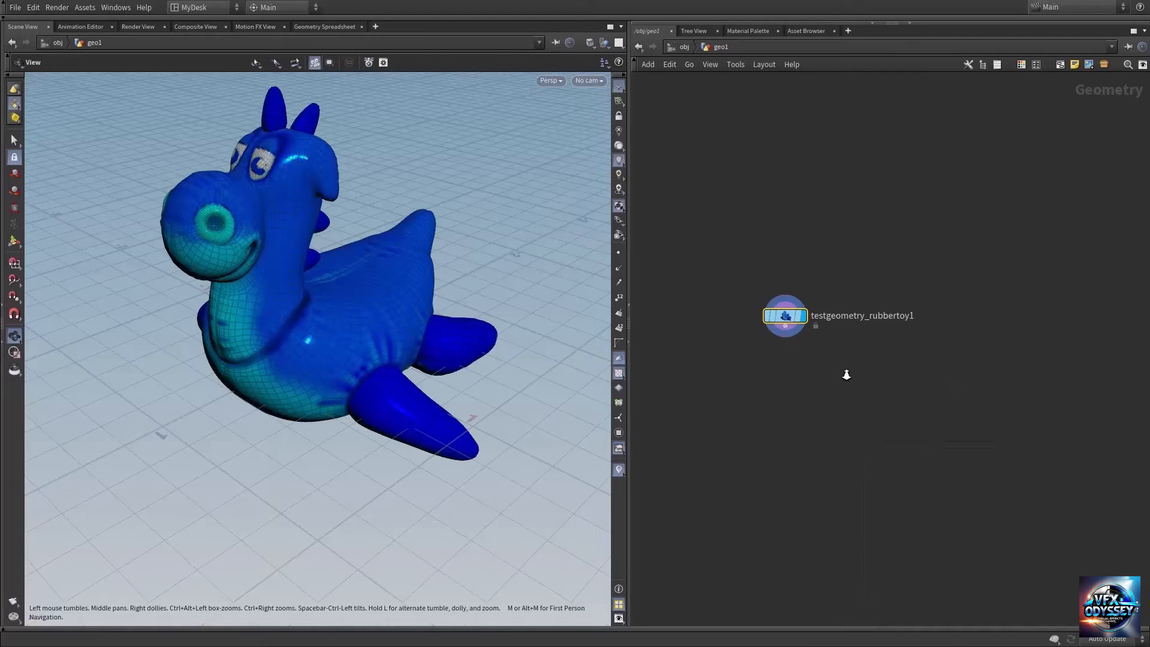
pyautogui.press('Tab')
pyautogui.write('ts')
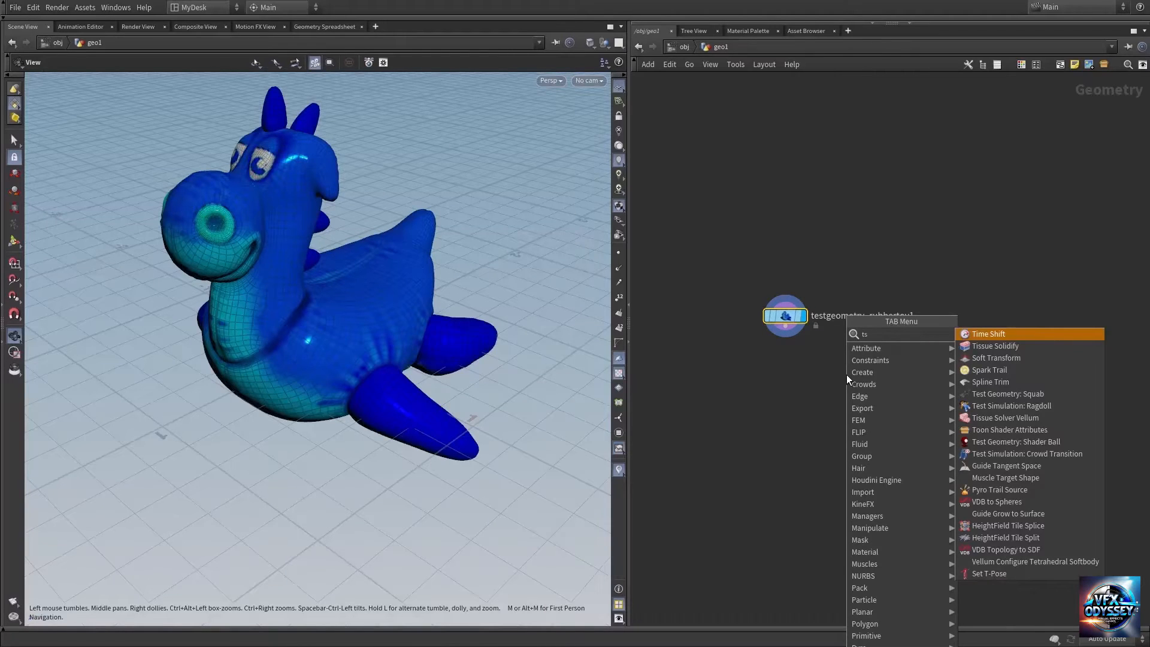
pyautogui.press('BackSpace')
pyautogui.write('est')
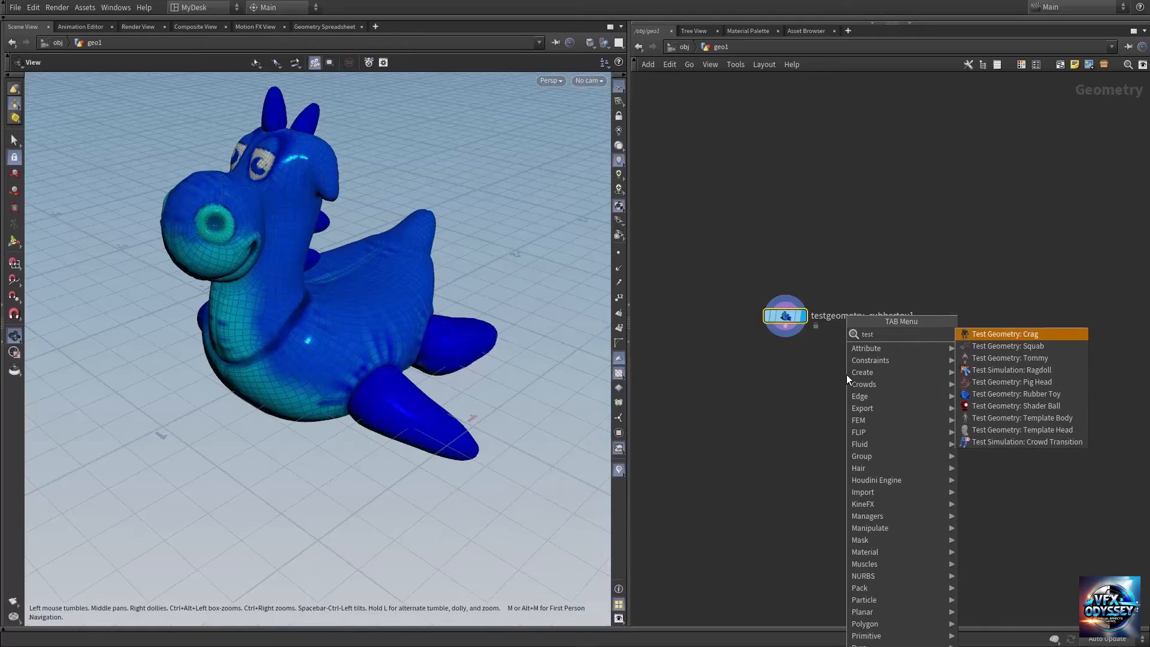
pyautogui.click(1019, 346)
pyautogui.click(869, 296)
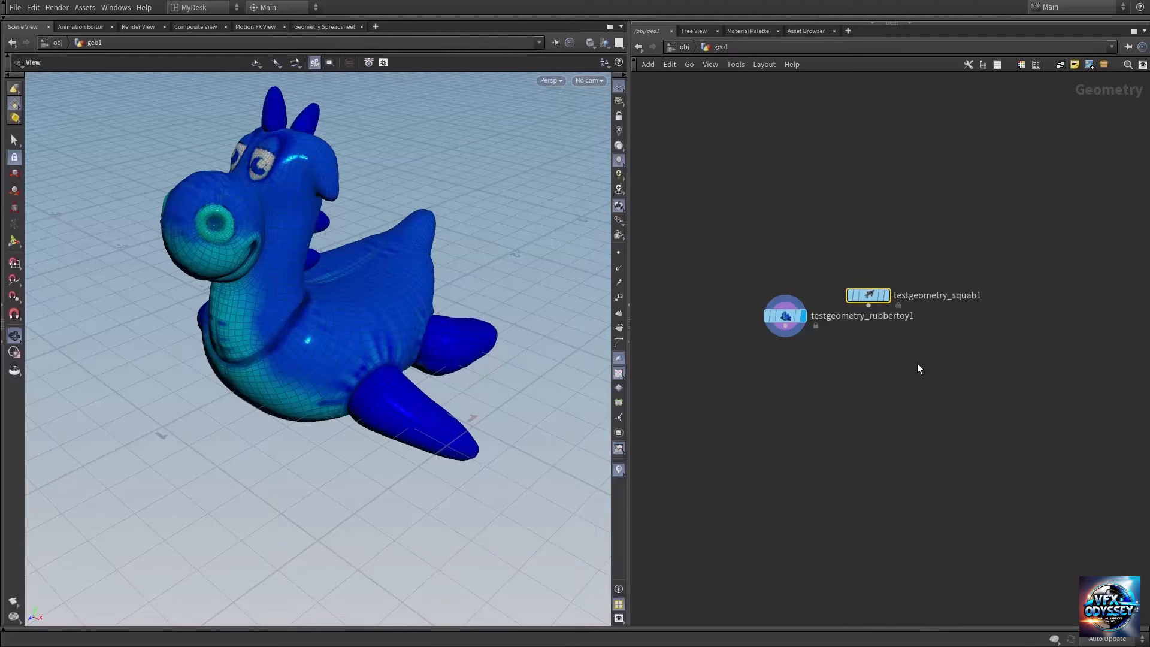
# - Place a Pig Head test geometry node beside the Squab node
pyautogui.press('Tab')
pyautogui.write('test')
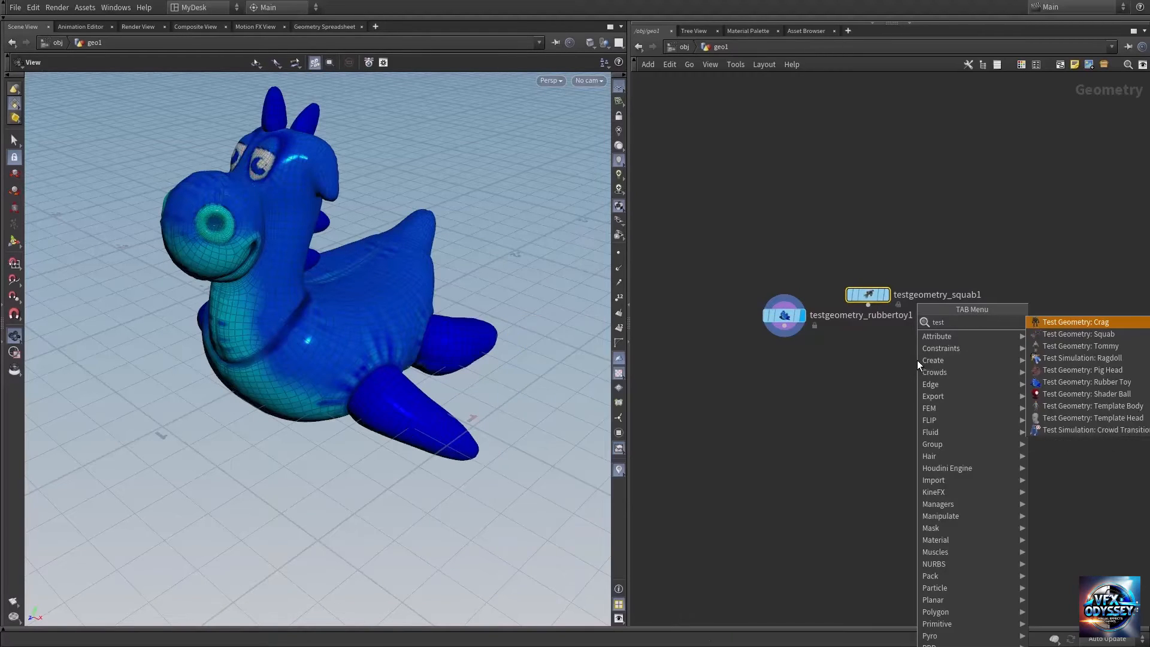
pyautogui.click(1085, 370)
pyautogui.click(1004, 326)
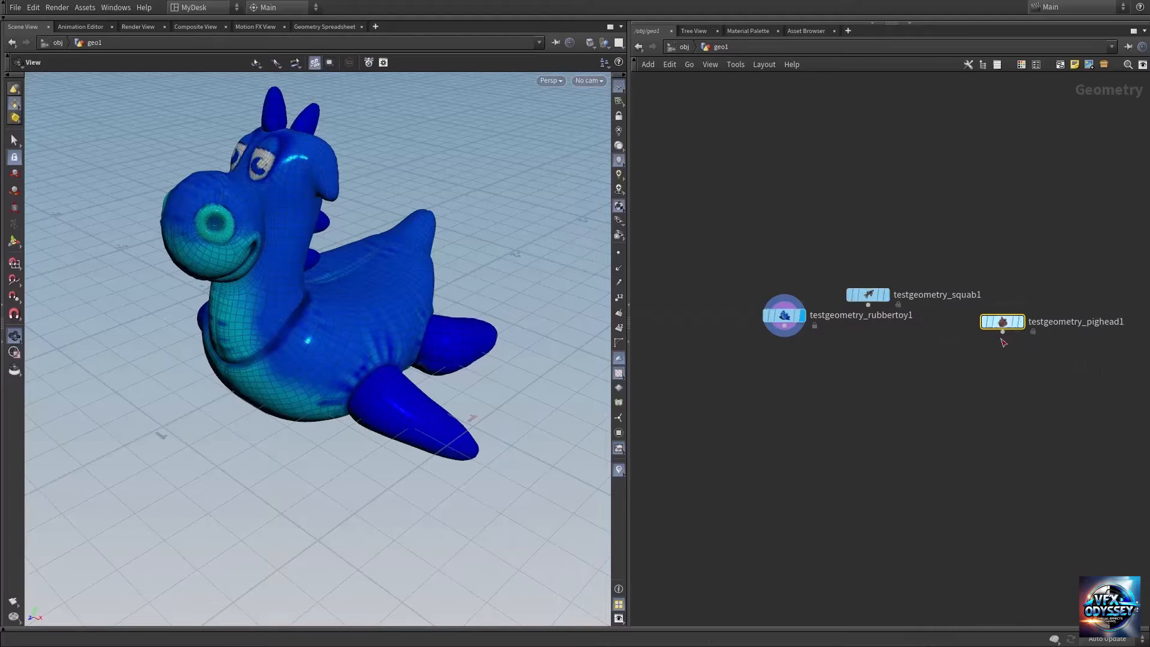
# - Create a Merge node below the test geometries, wire all three into it and display the merged result
pyautogui.press('Tab')
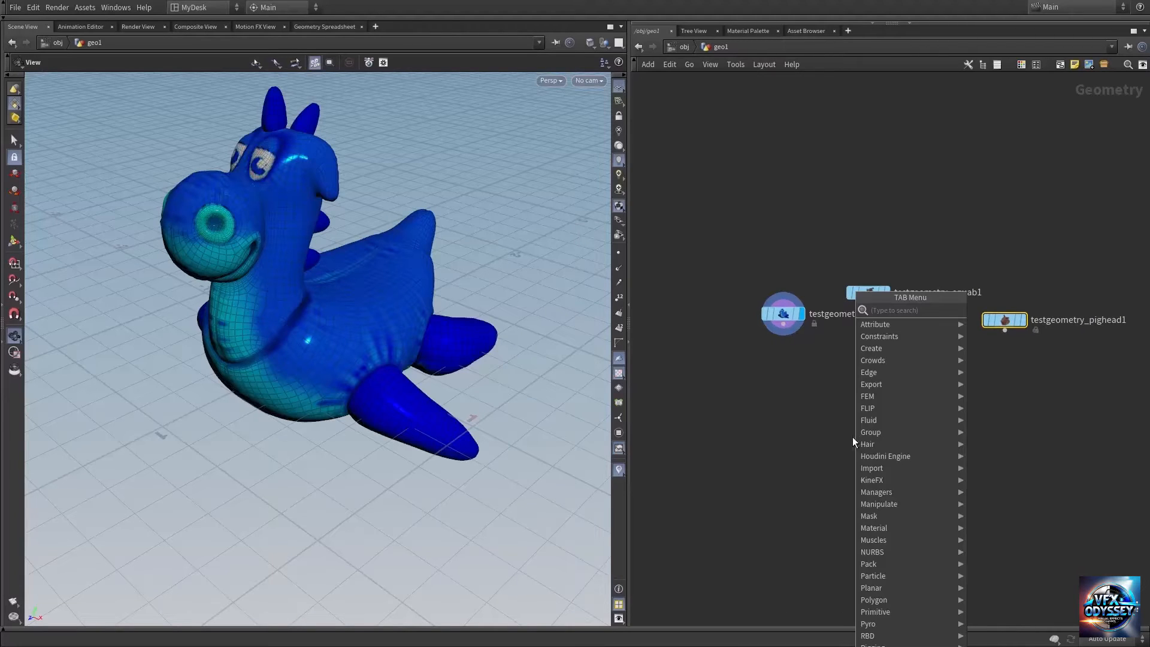
pyautogui.write('merg')
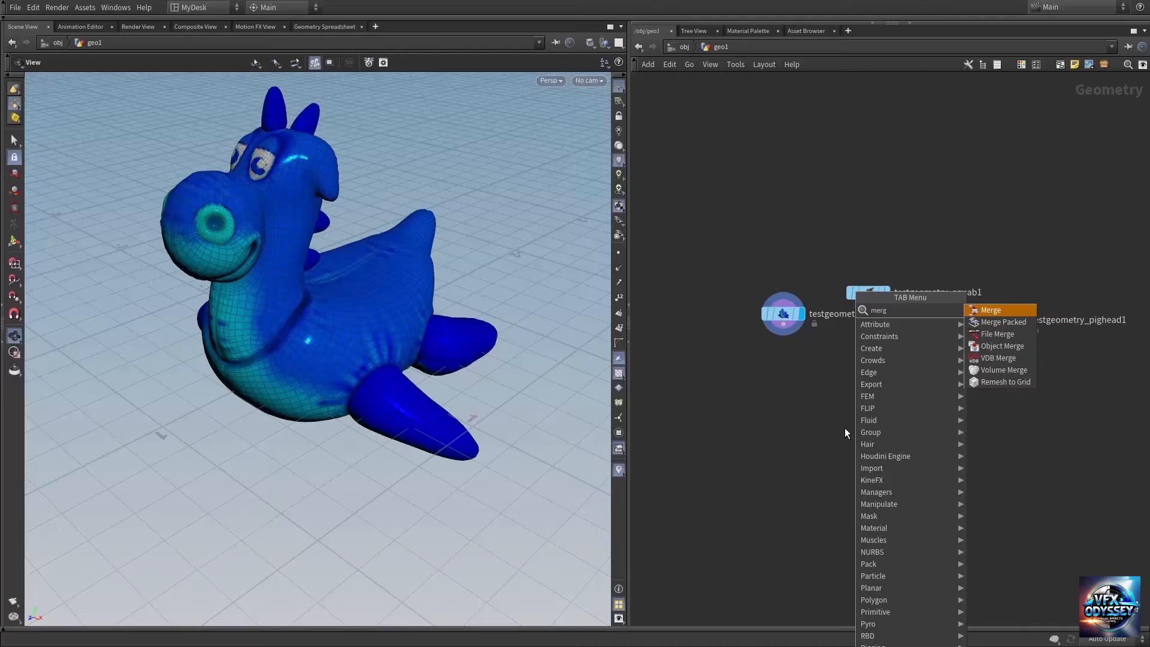
pyautogui.press('Return')
pyautogui.click(844, 428)
pyautogui.moveTo(737, 259); pyautogui.dragTo(1042, 357)
pyautogui.click(1005, 330)
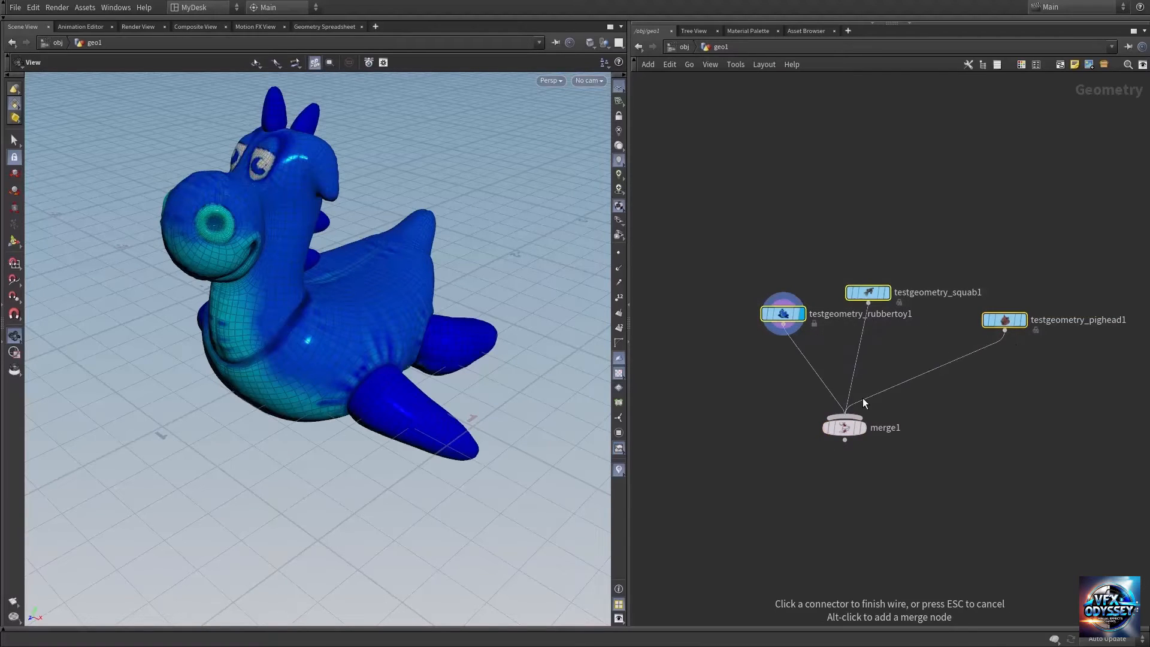
pyautogui.click(845, 416)
pyautogui.click(862, 427)
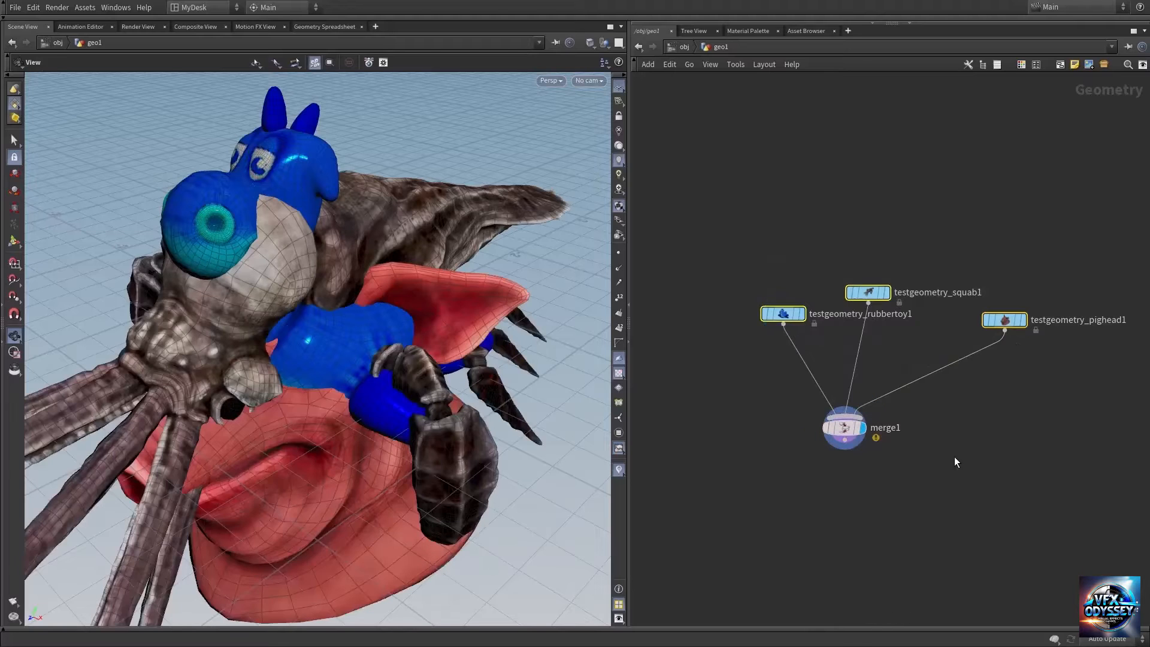
# - Create a separate Add node beside the first merge, display it and give it one point at the origin
pyautogui.moveTo(440, 386); pyautogui.dragTo(249, 364, button='right')
pyautogui.moveTo(369, 369); pyautogui.dragTo(273, 310, button='middle')
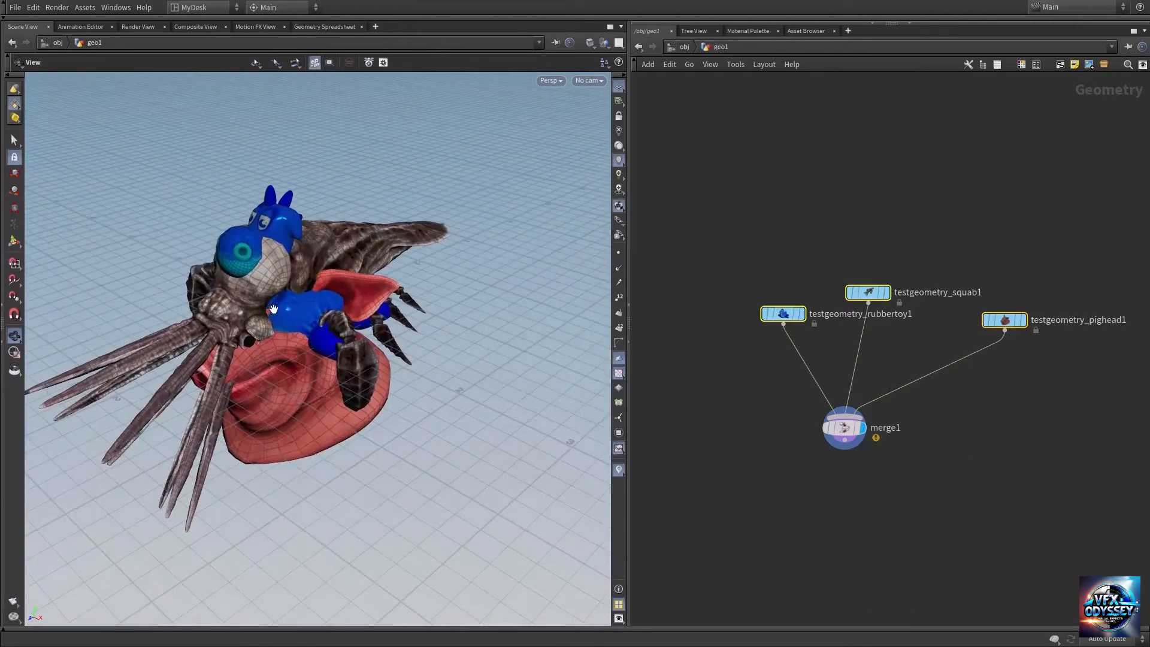
pyautogui.moveTo(279, 330); pyautogui.dragTo(281, 303)
pyautogui.moveTo(943, 420); pyautogui.dragTo(791, 368, button='middle')
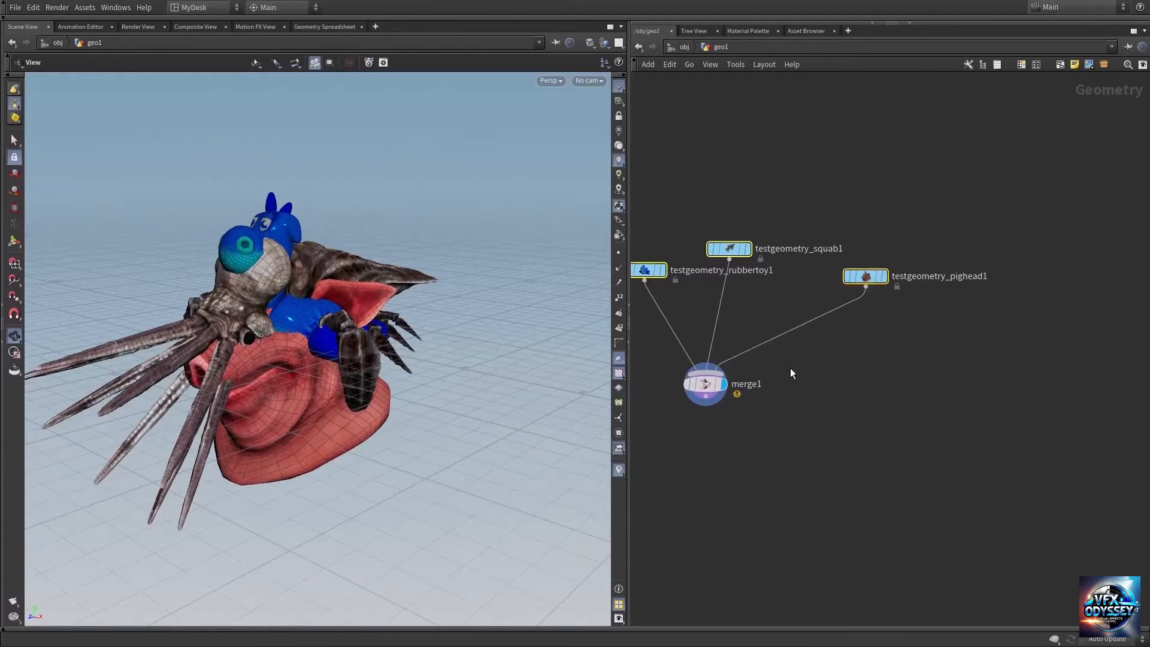
pyautogui.moveTo(1008, 395); pyautogui.dragTo(967, 374, button='middle')
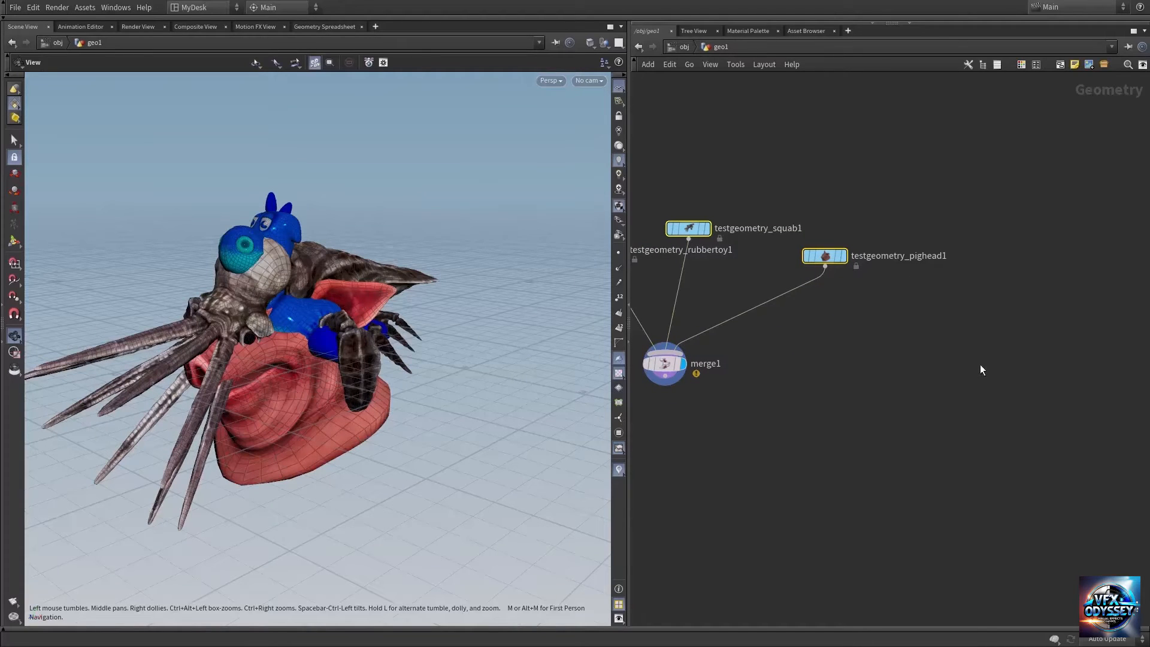
pyautogui.press('Tab')
pyautogui.write('add')
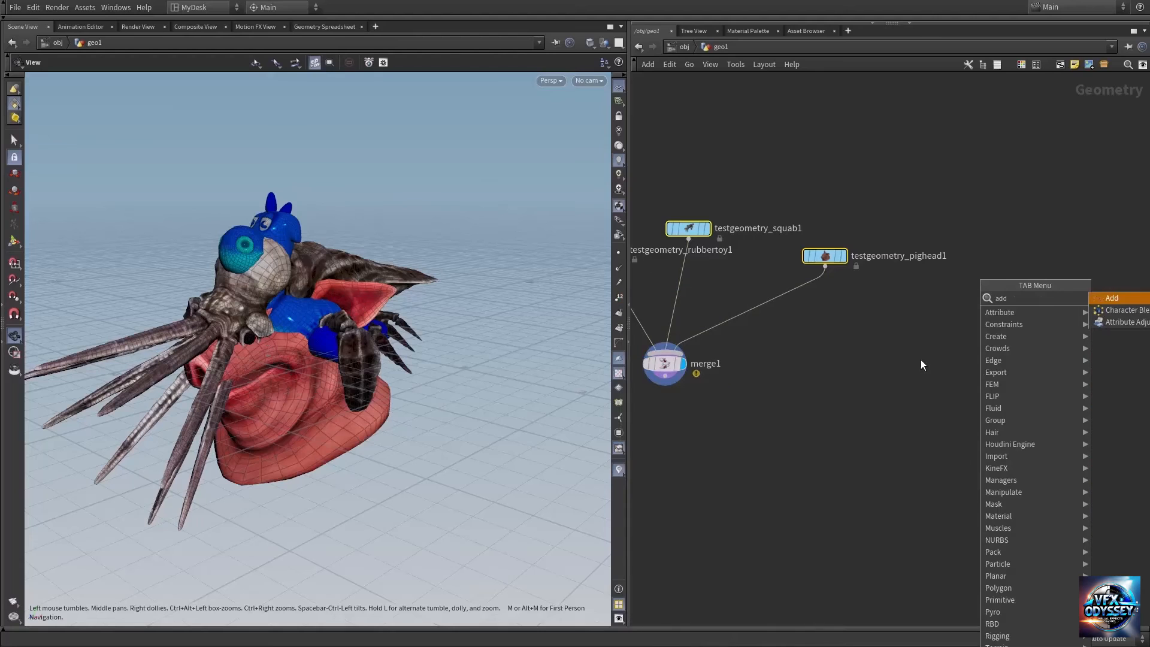
pyautogui.press('Return')
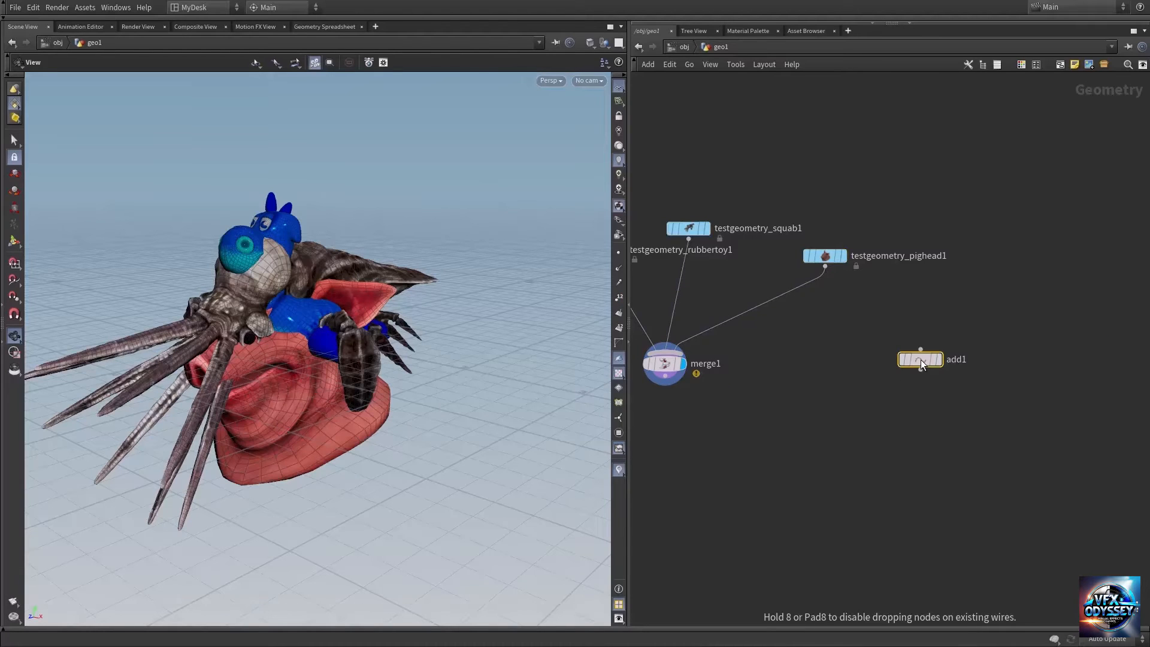
pyautogui.moveTo(926, 355)
pyautogui.click(944, 338)
pyautogui.press('p')
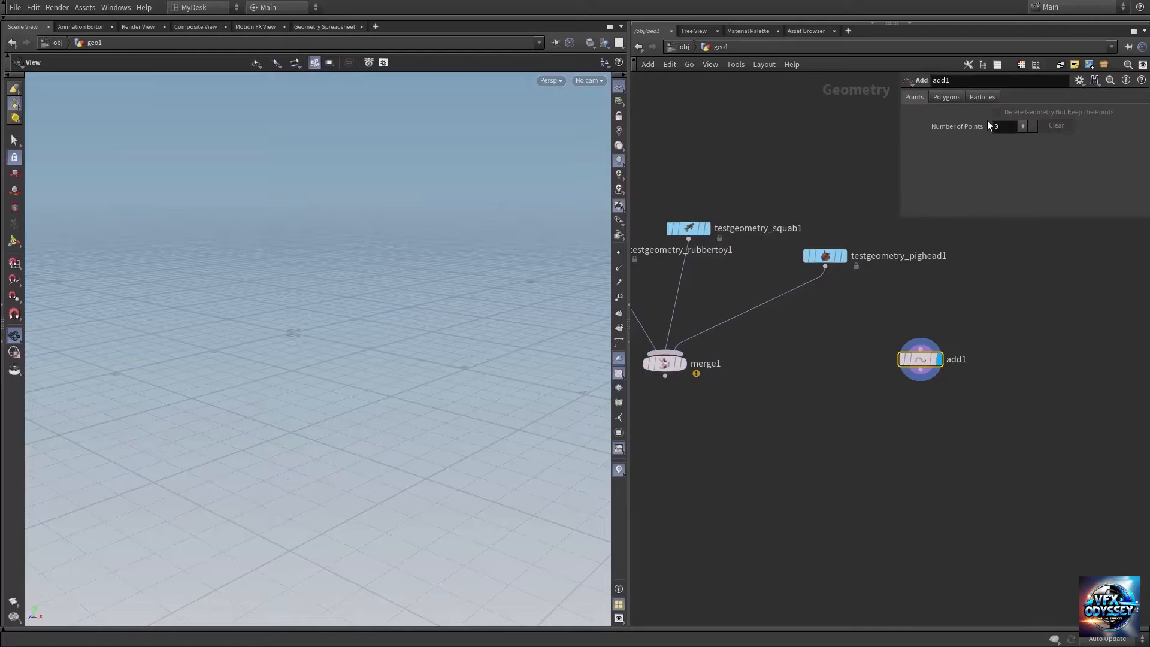
pyautogui.click(1022, 127)
# - Duplicate the Add node twice, setting Point 0's X position to 1.7 in the second node and 3.3 in the third
pyautogui.moveTo(293, 338); pyautogui.dragTo(377, 379)
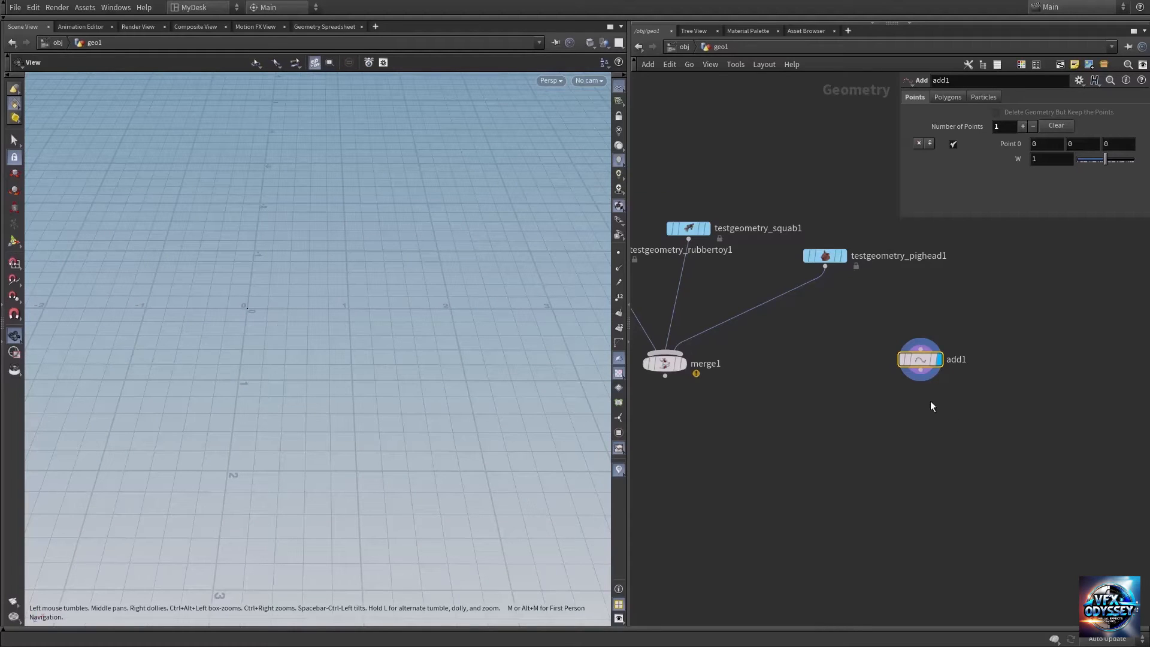
pyautogui.moveTo(930, 401); pyautogui.dragTo(857, 360, button='middle')
pyautogui.keyDown('alt'); pyautogui.moveTo(850, 321); pyautogui.dragTo(985, 335); pyautogui.keyUp('alt')
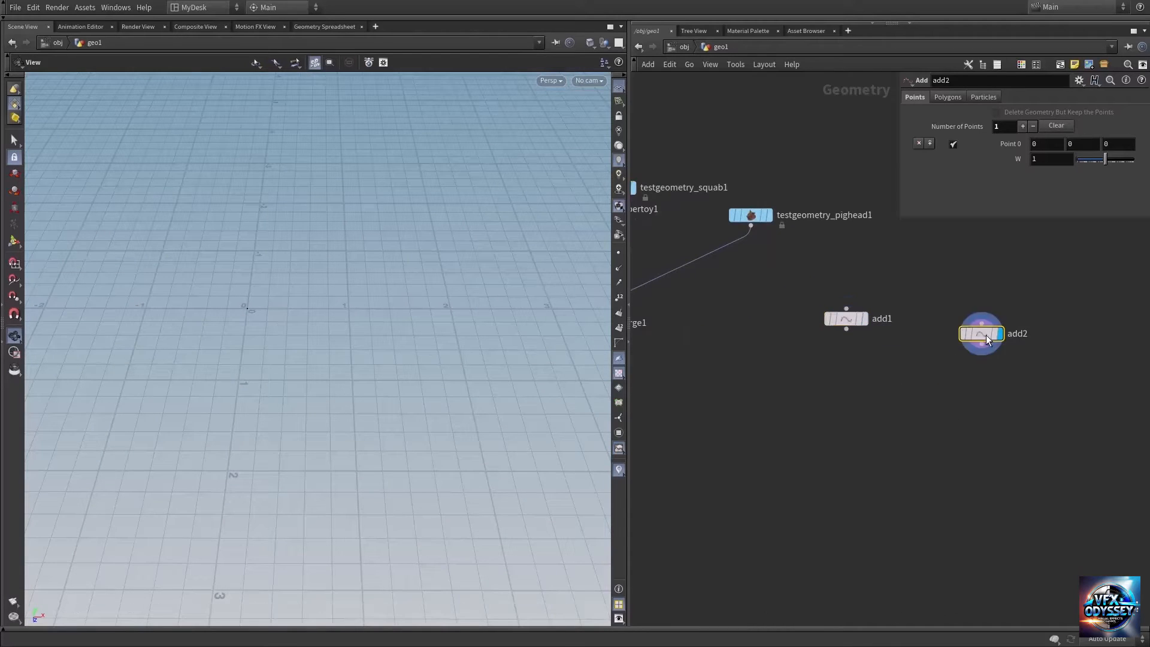
pyautogui.moveTo(968, 386); pyautogui.dragTo(875, 364, button='middle')
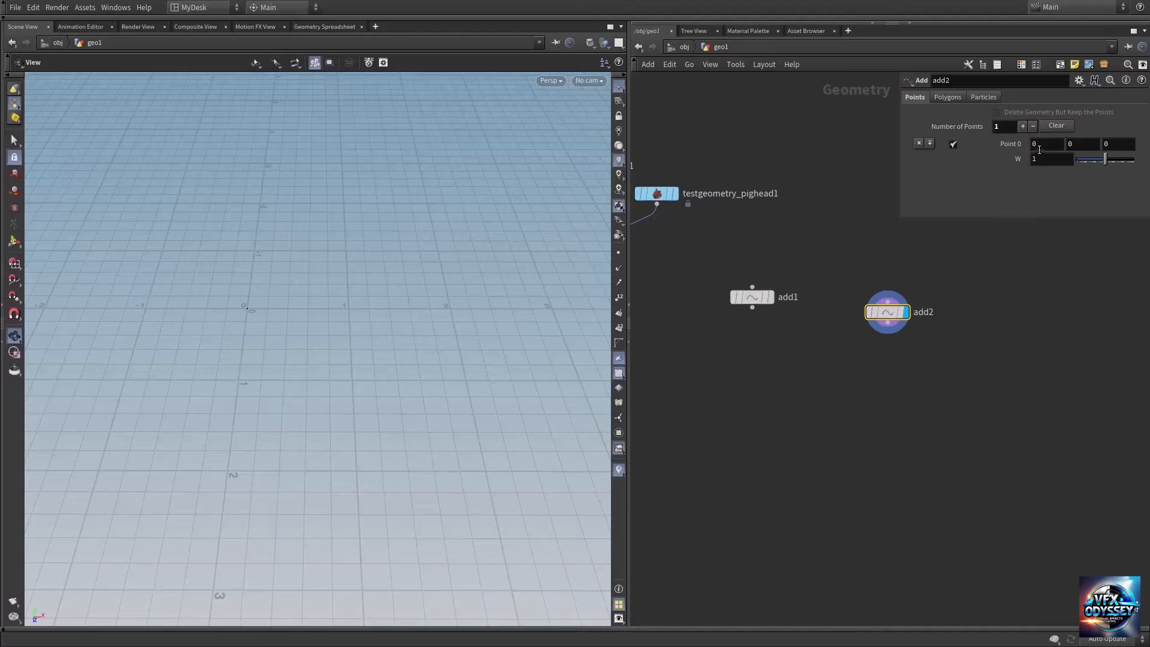
pyautogui.moveTo(1038, 145); pyautogui.dragTo(1138, 144, button='middle')
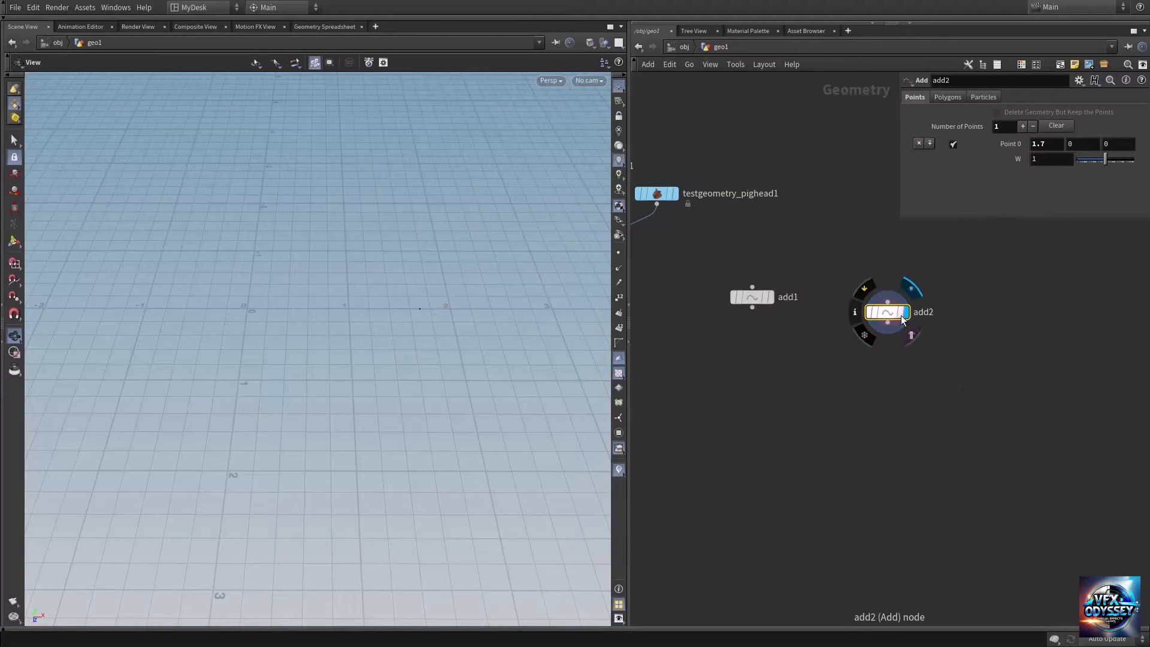
pyautogui.keyDown('alt'); pyautogui.moveTo(887, 312); pyautogui.dragTo(1019, 324); pyautogui.keyUp('alt')
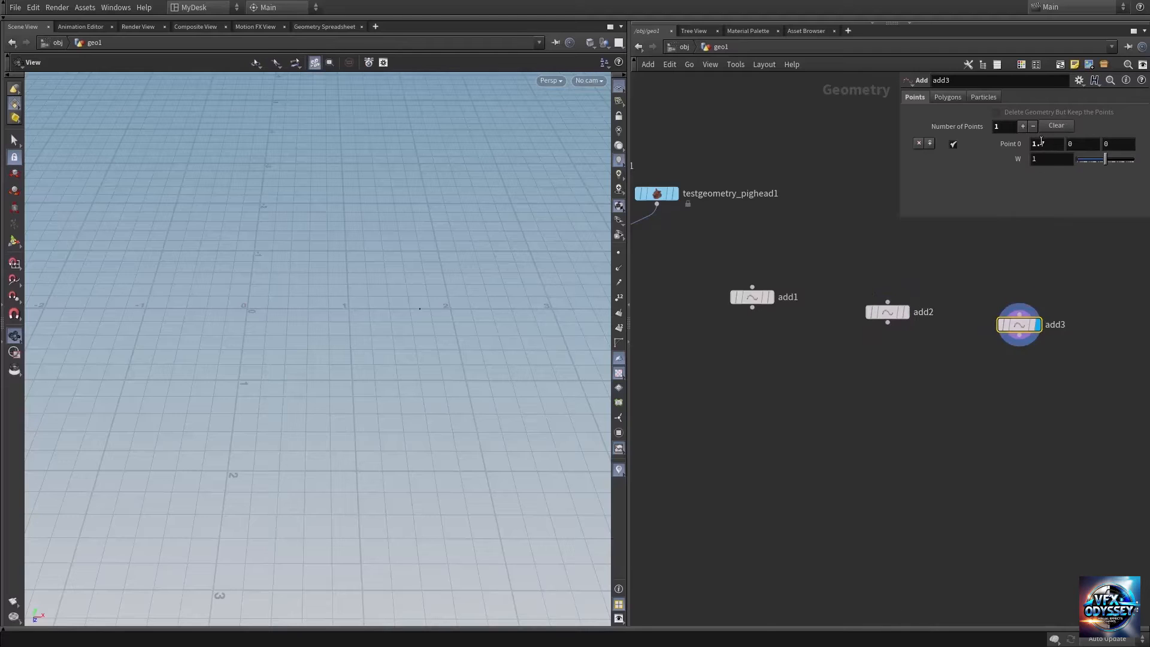
pyautogui.moveTo(1041, 141); pyautogui.dragTo(1132, 145, button='middle')
# - Create a second Merge node, wire the three Add nodes into it, display it and inspect its node info
pyautogui.press('Tab')
pyautogui.write('merg')
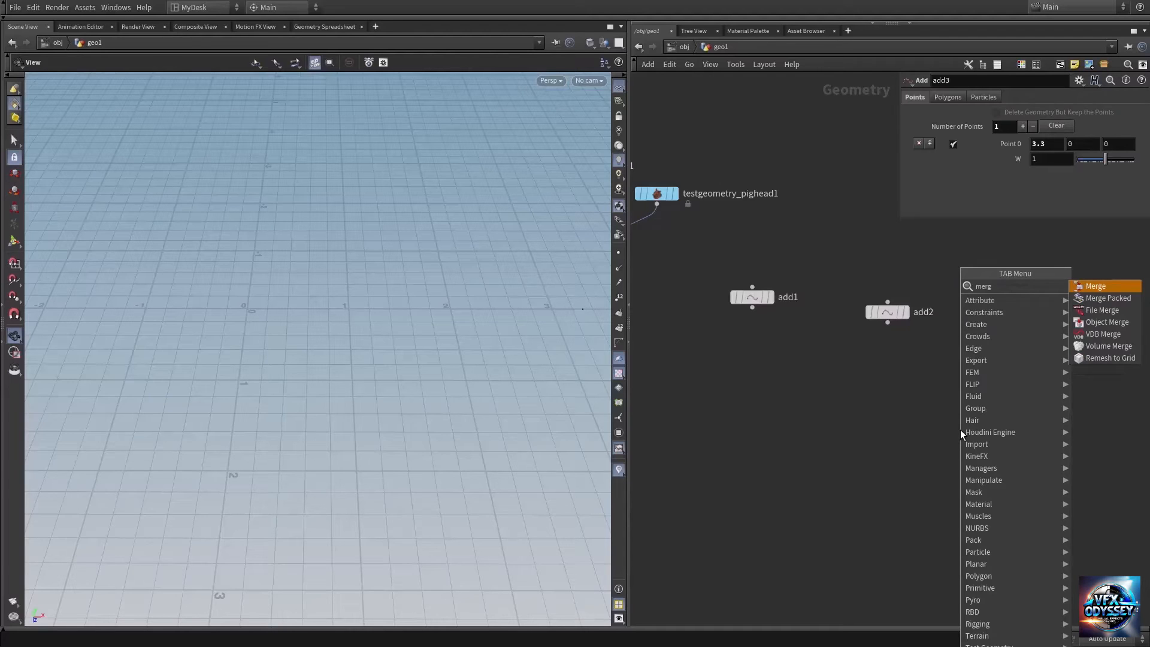
pyautogui.press('Return')
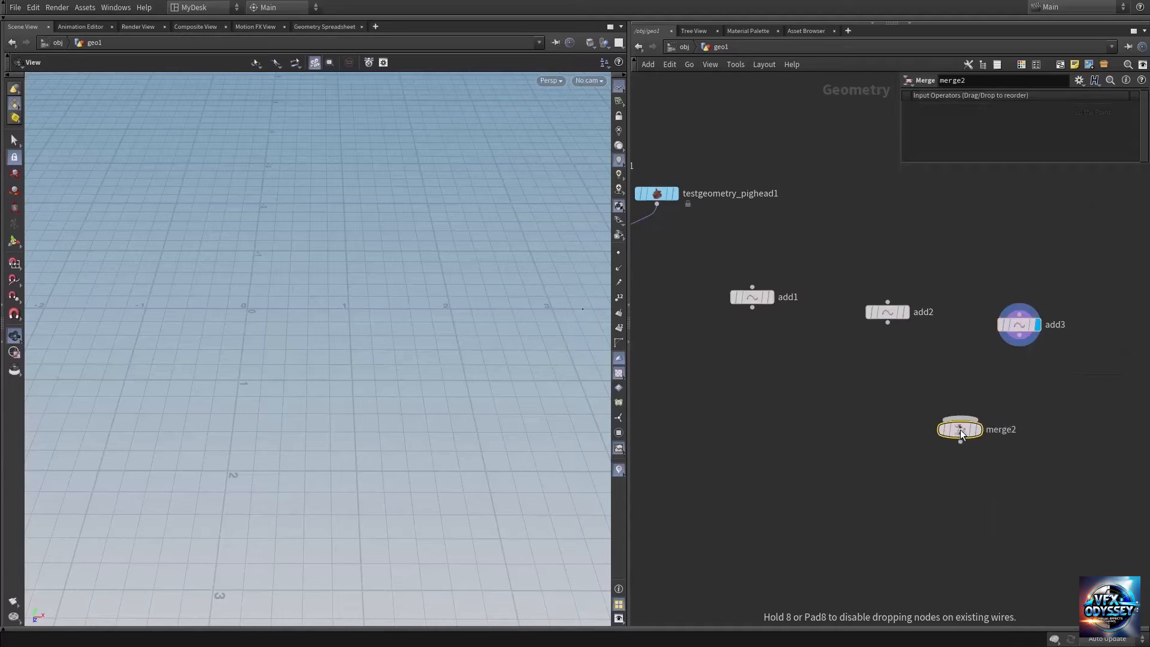
pyautogui.click(960, 432)
pyautogui.moveTo(729, 269); pyautogui.dragTo(1018, 345)
pyautogui.click(1018, 344)
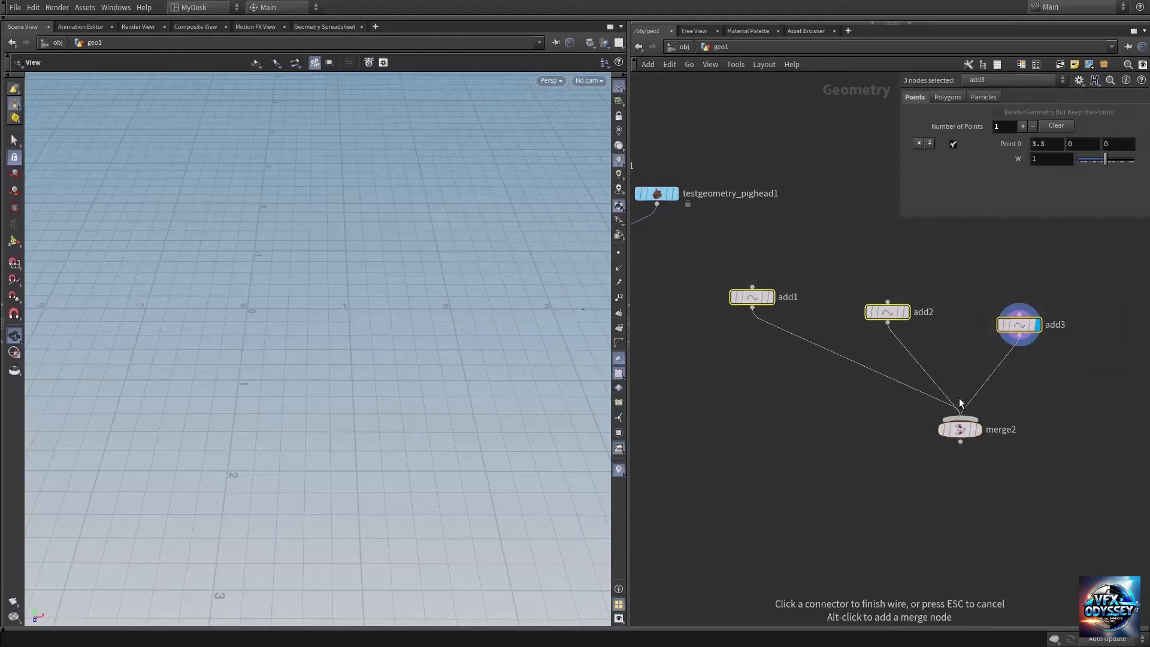
pyautogui.moveTo(957, 423); pyautogui.dragTo(887, 450)
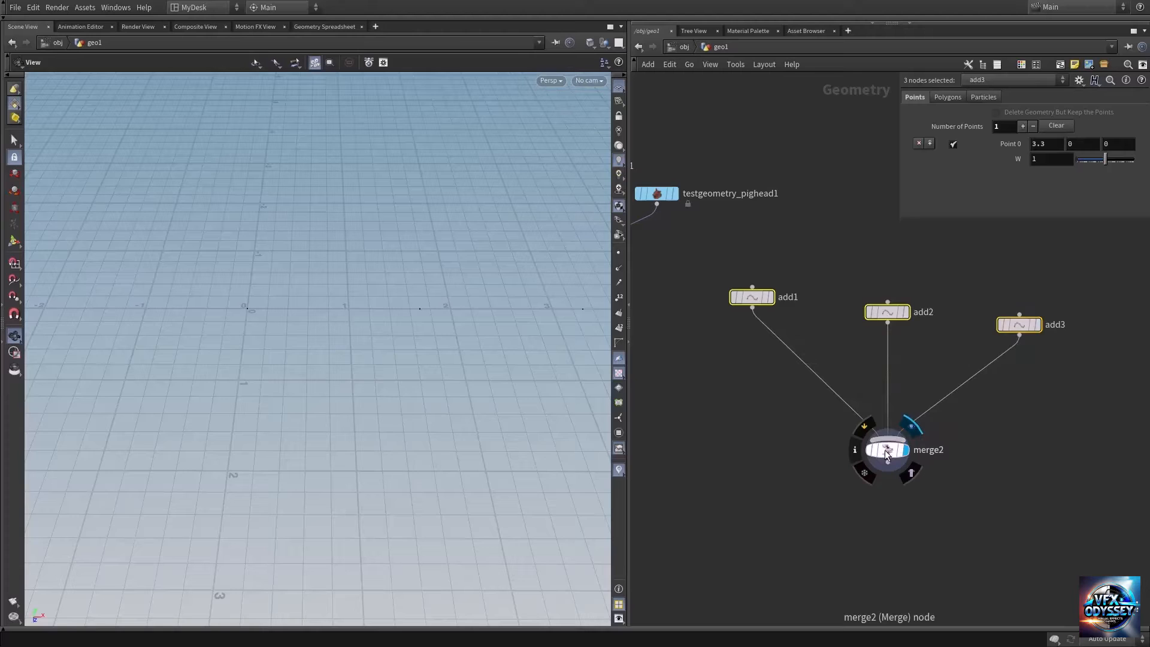
pyautogui.middleClick(887, 451)
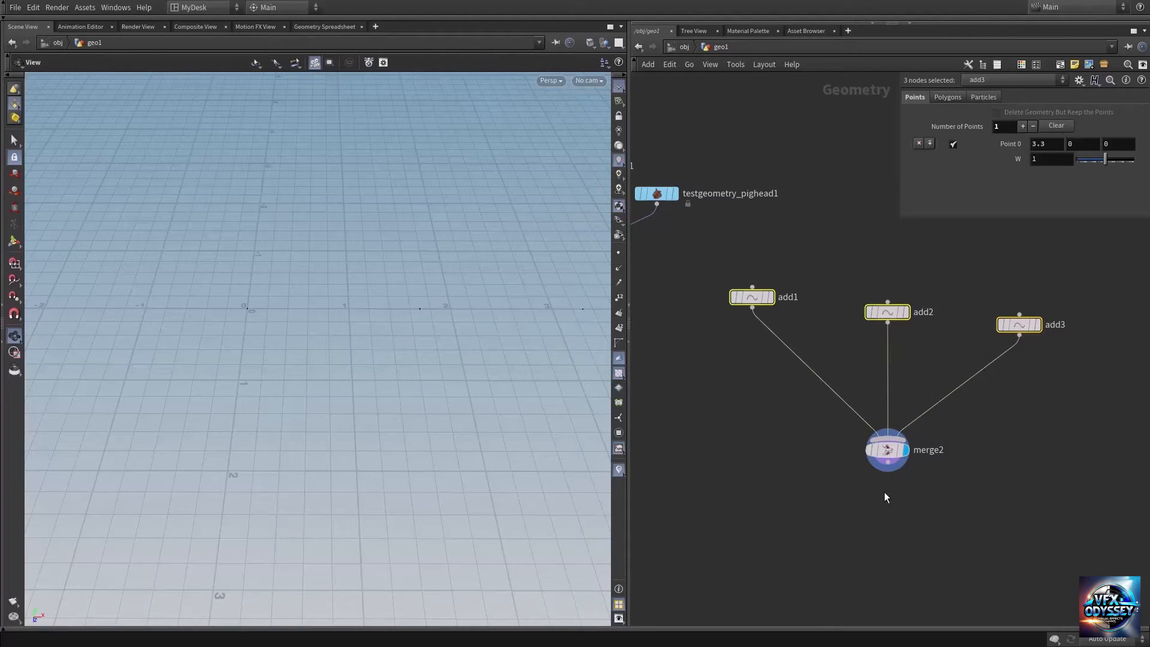
# - Place a Copy to Points node below the two Merge nodes
pyautogui.scroll(-2, 884, 491)
pyautogui.moveTo(805, 503); pyautogui.dragTo(864, 451, button='middle')
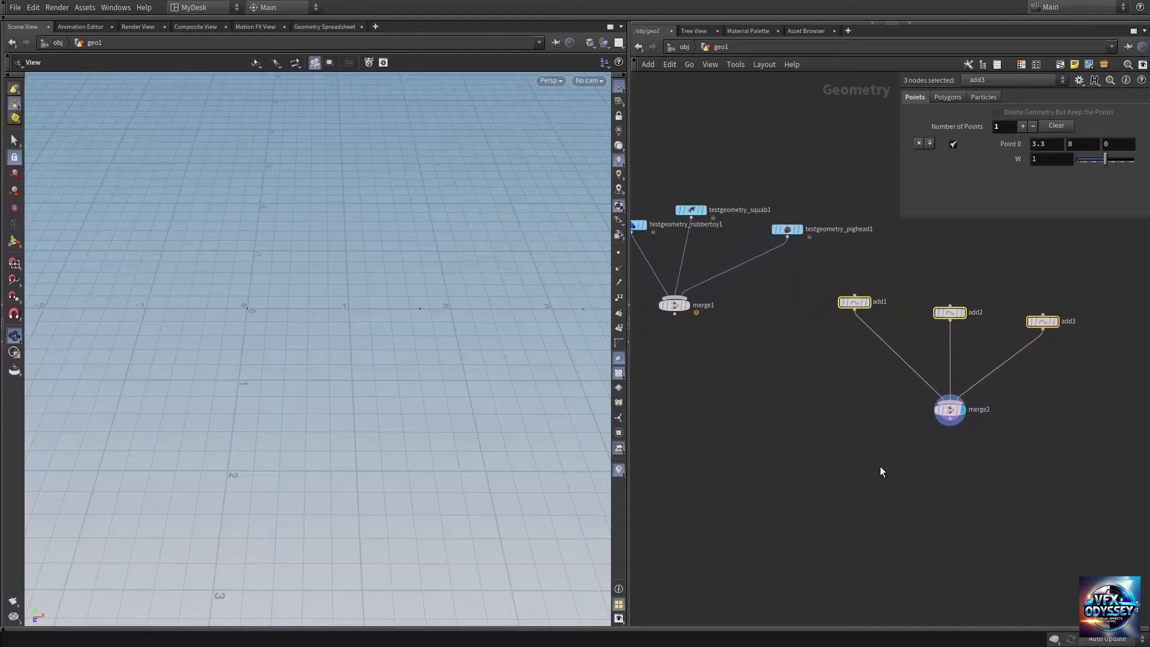
pyautogui.press('Tab')
pyautogui.write('copyt')
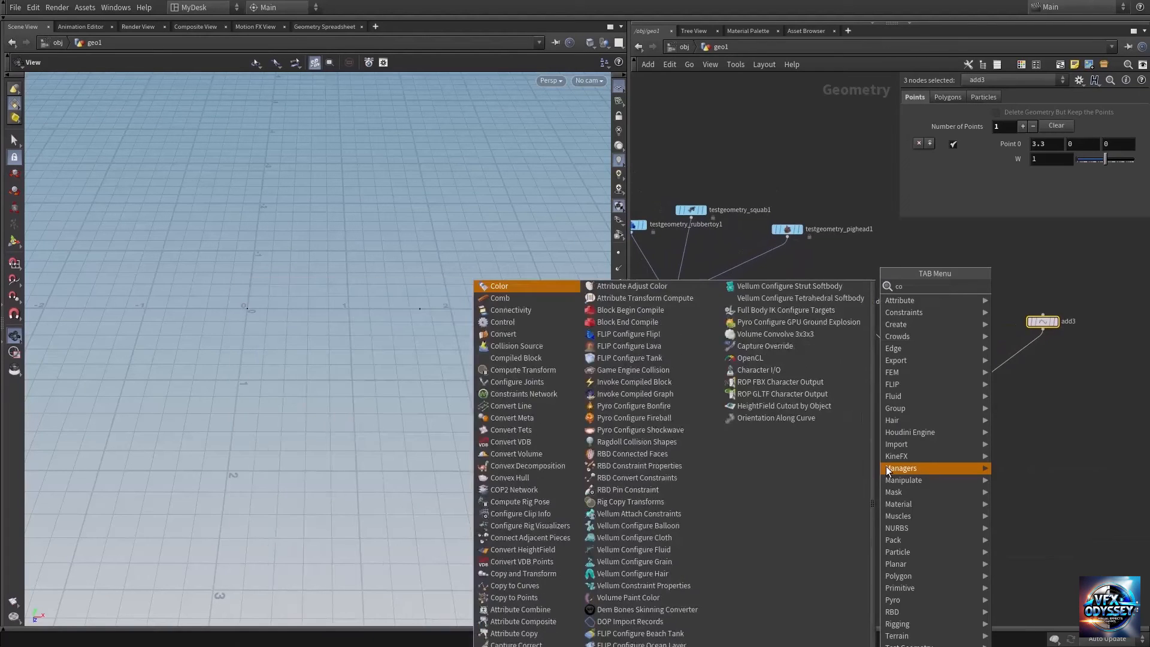
pyautogui.press('Down')
pyautogui.press('Down')
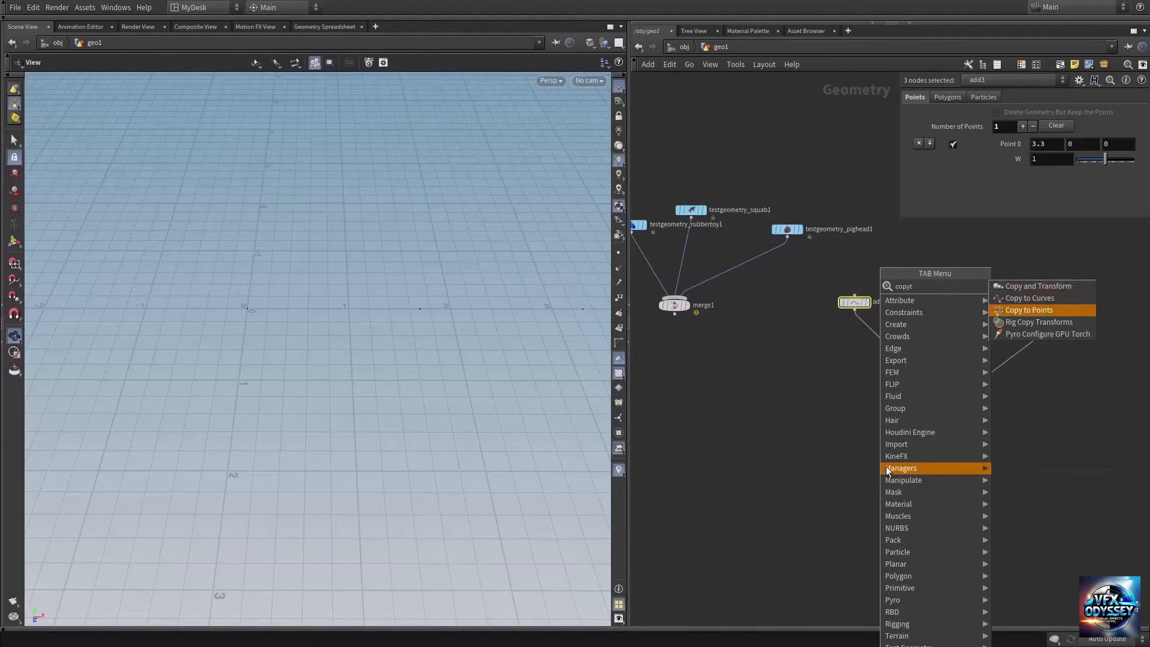
pyautogui.press('Return')
pyautogui.click(834, 485)
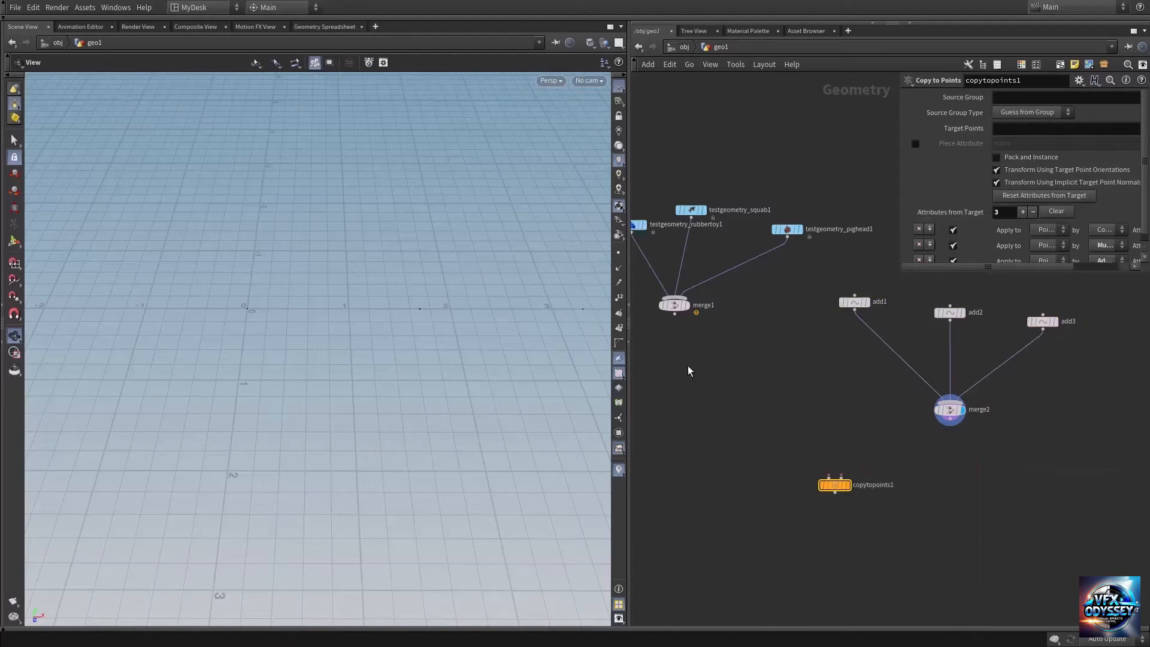
# - Wire the merged test geometry as the Copy to Points source and the merged points as its target, and display the result
pyautogui.click(675, 314)
pyautogui.click(828, 477)
pyautogui.moveTo(841, 478); pyautogui.dragTo(951, 417)
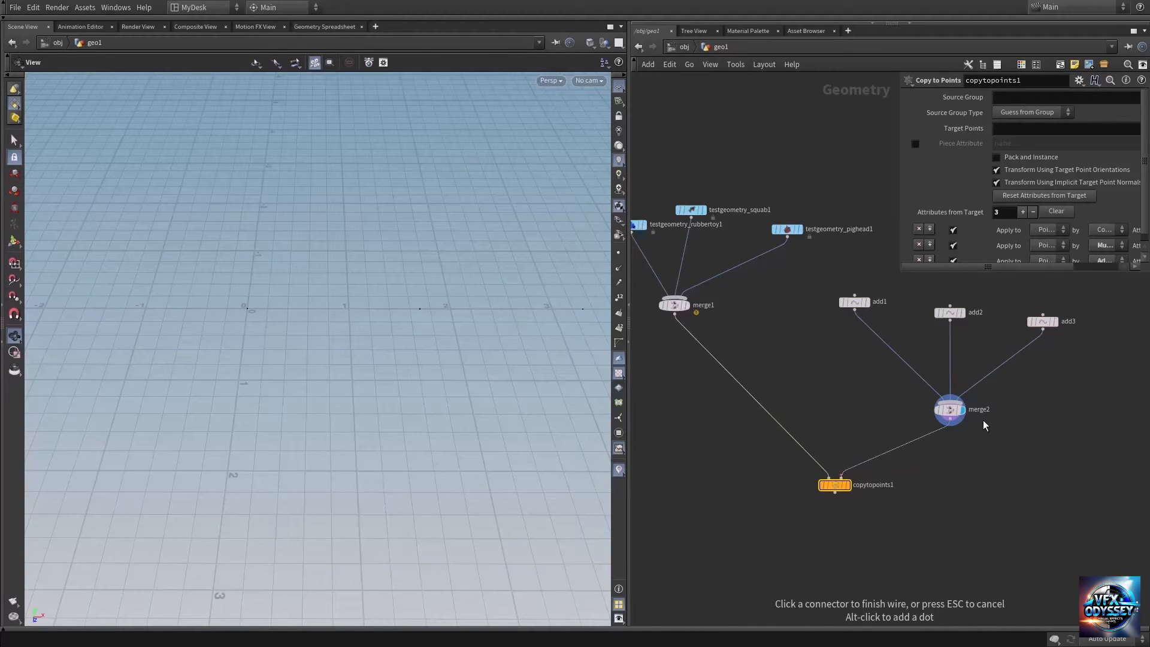
pyautogui.click(847, 485)
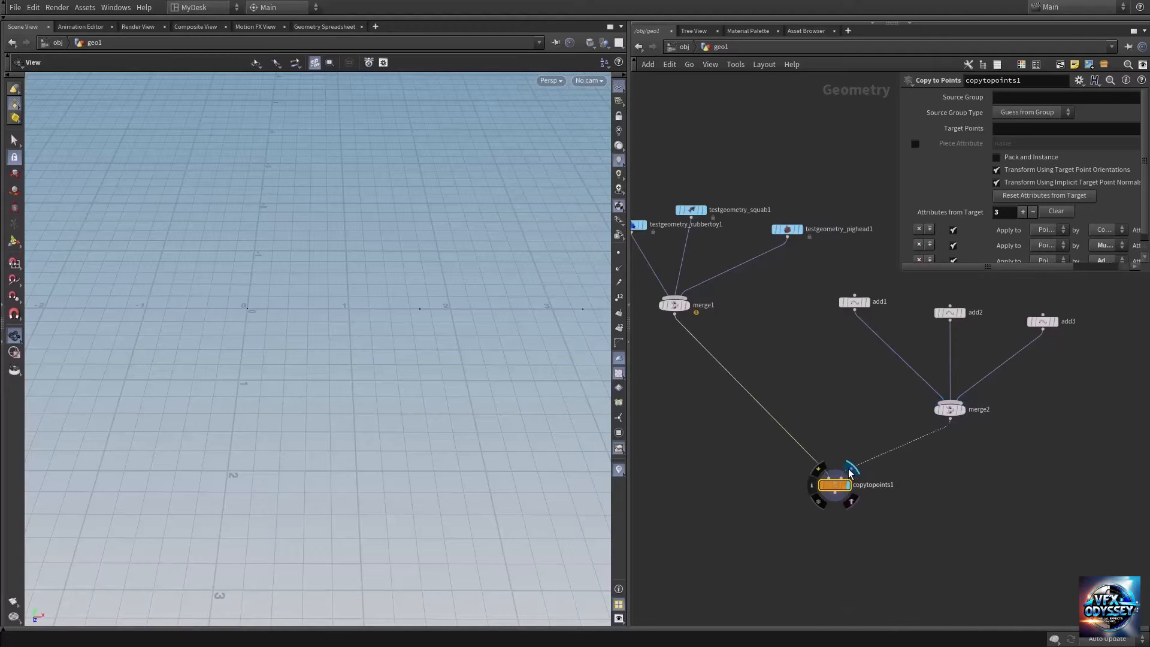
pyautogui.moveTo(450, 352); pyautogui.dragTo(388, 354, button='middle')
pyautogui.scroll(-5, 387, 354)
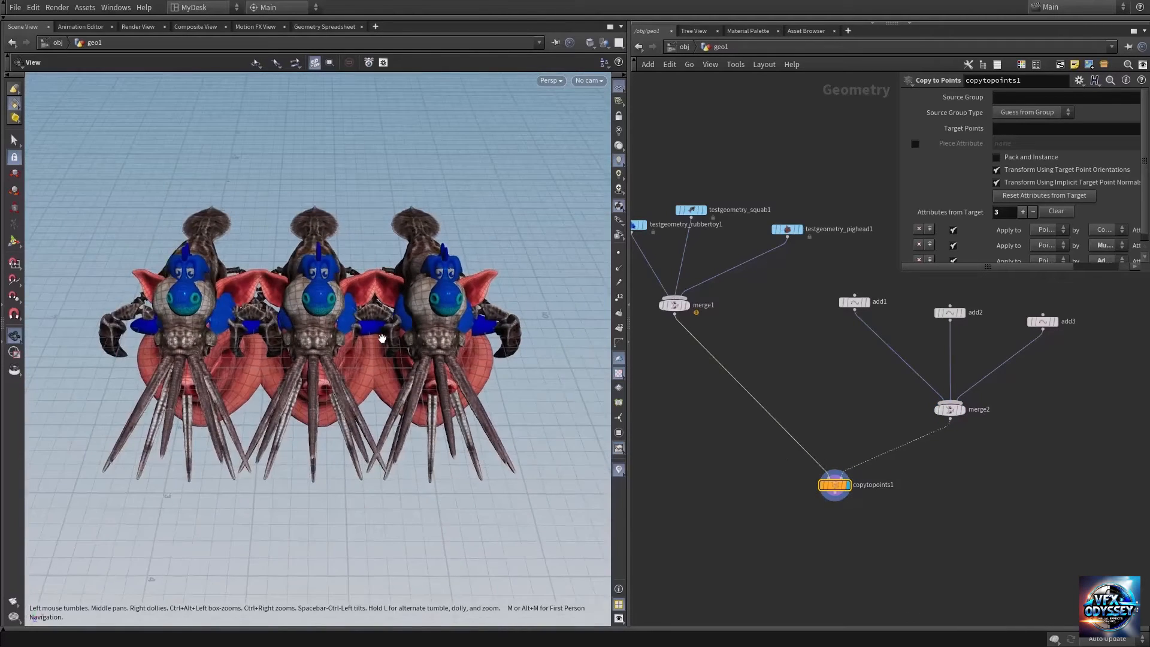
pyautogui.moveTo(388, 352); pyautogui.dragTo(336, 317)
pyautogui.moveTo(779, 310)
pyautogui.mouseDown(button='middle')
pyautogui.moveTo(844, 356)
pyautogui.moveTo(771, 351)
pyautogui.moveTo(774, 307)
pyautogui.mouseUp(button='middle')
pyautogui.moveTo(792, 304); pyautogui.dragTo(1064, 387)
pyautogui.click(742, 385)
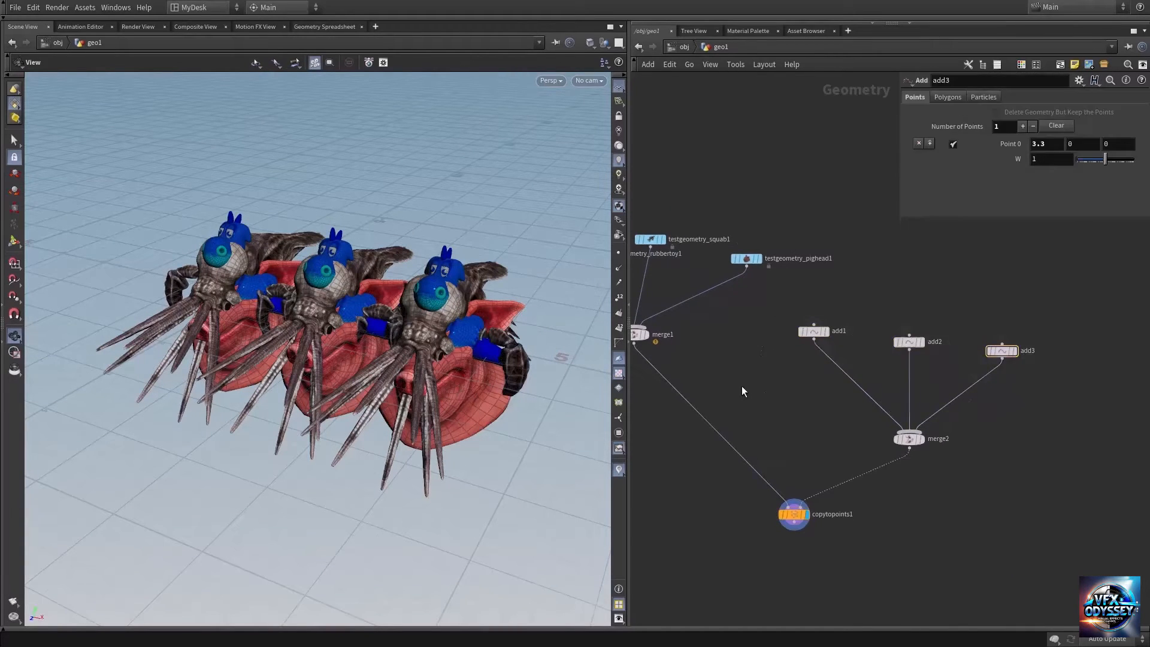
pyautogui.moveTo(702, 372); pyautogui.dragTo(798, 389, button='middle')
pyautogui.scroll(3, 784, 378)
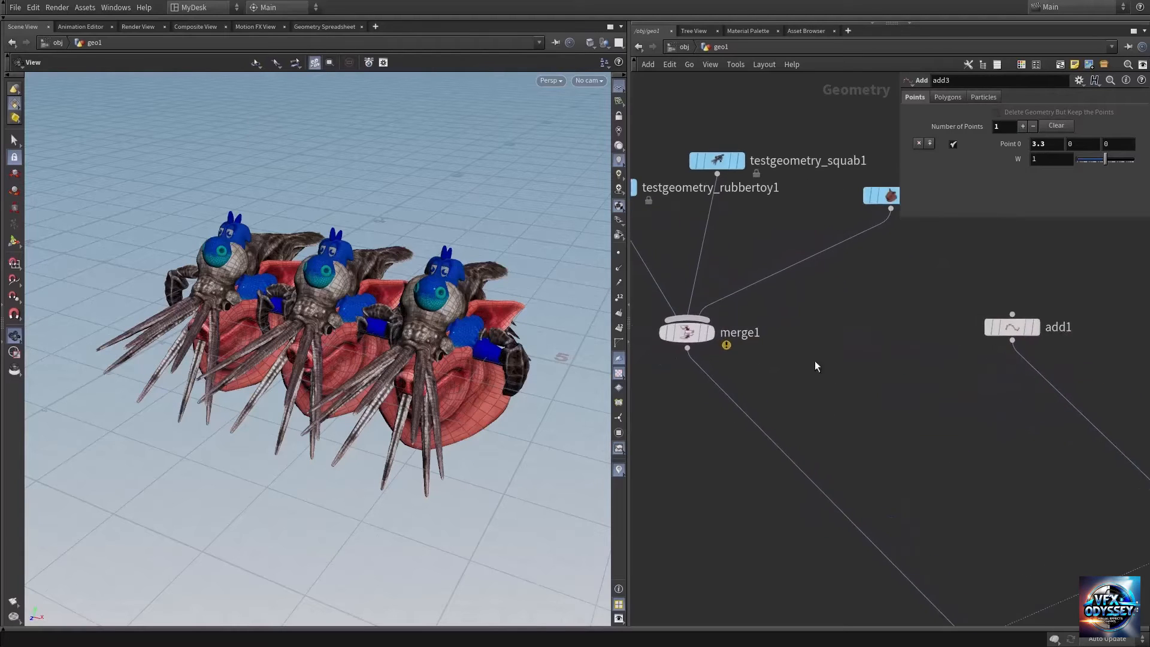
# - Examine the copied result in the viewport and the network's test geometry, Add and Copy to Points nodes
pyautogui.moveTo(892, 445); pyautogui.dragTo(813, 347, button='middle')
pyautogui.moveTo(864, 433); pyautogui.dragTo(920, 421, button='middle')
pyautogui.click(869, 532)
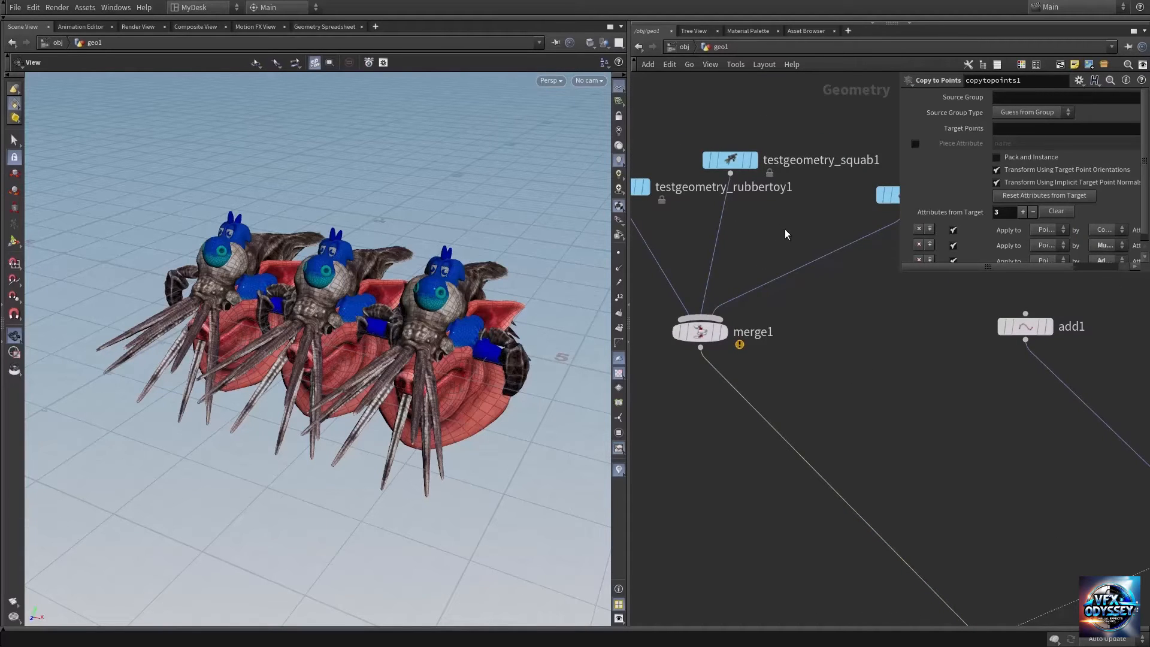
pyautogui.moveTo(415, 343); pyautogui.dragTo(458, 308)
pyautogui.moveTo(919, 386); pyautogui.dragTo(841, 337, button='middle')
pyautogui.scroll(-3, 915, 403)
pyautogui.moveTo(923, 418); pyautogui.dragTo(830, 424, button='middle')
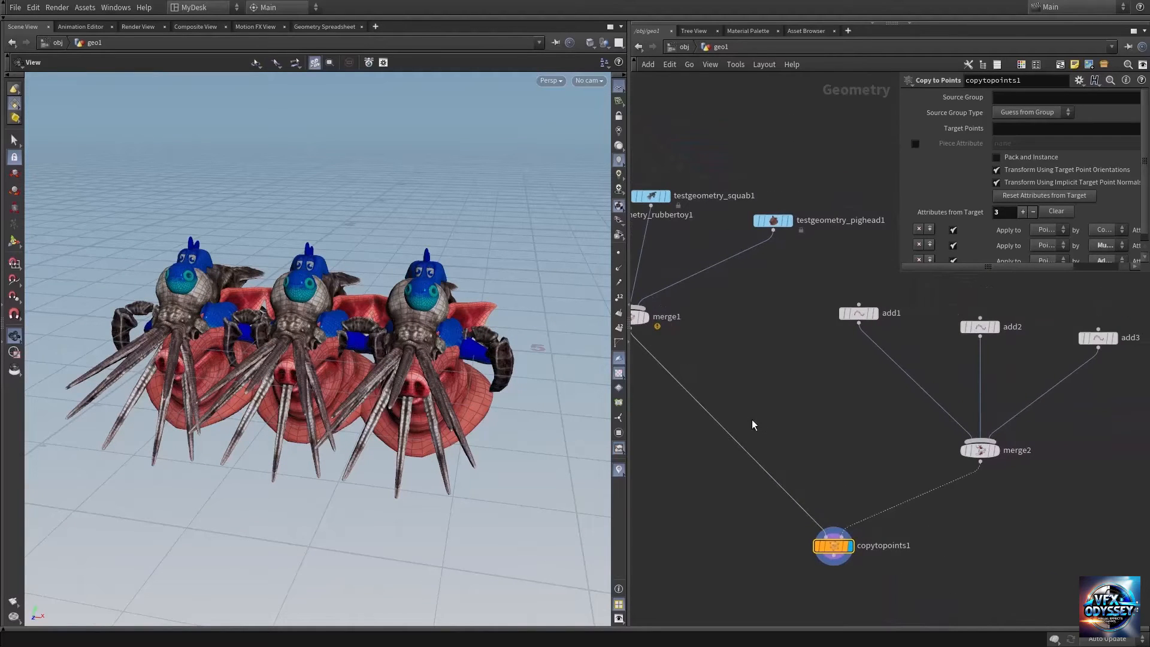
pyautogui.moveTo(753, 421); pyautogui.dragTo(828, 461, button='middle')
pyautogui.moveTo(658, 199); pyautogui.dragTo(691, 211, button='middle')
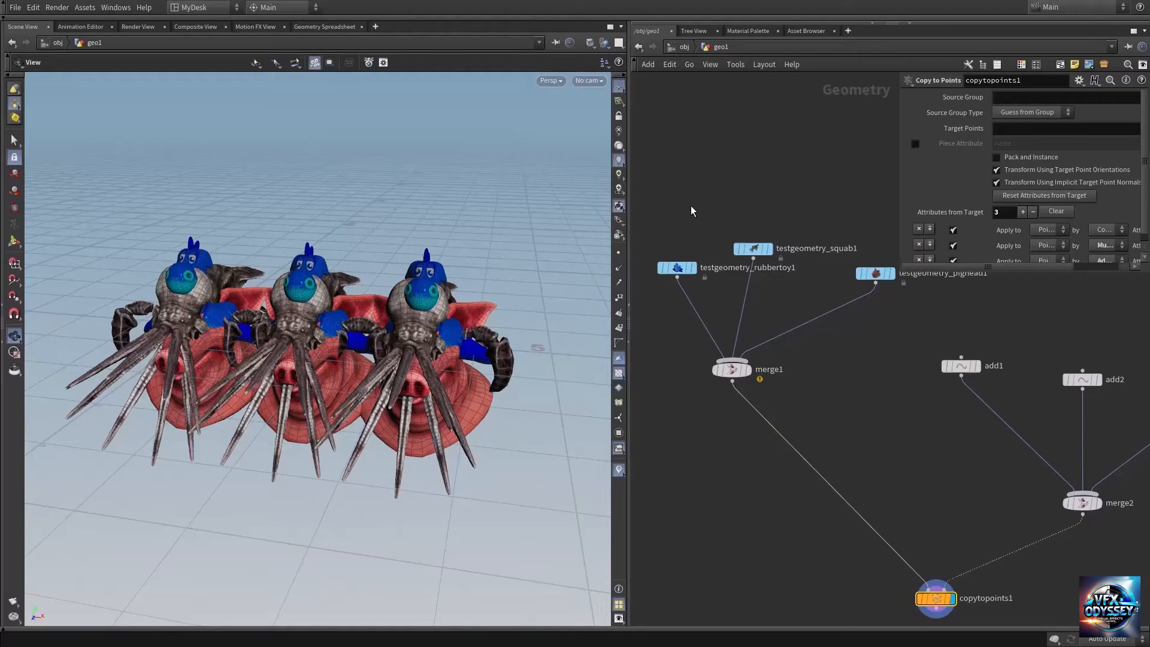
pyautogui.moveTo(675, 225); pyautogui.dragTo(647, 315)
pyautogui.moveTo(887, 410); pyautogui.dragTo(773, 386, button='middle')
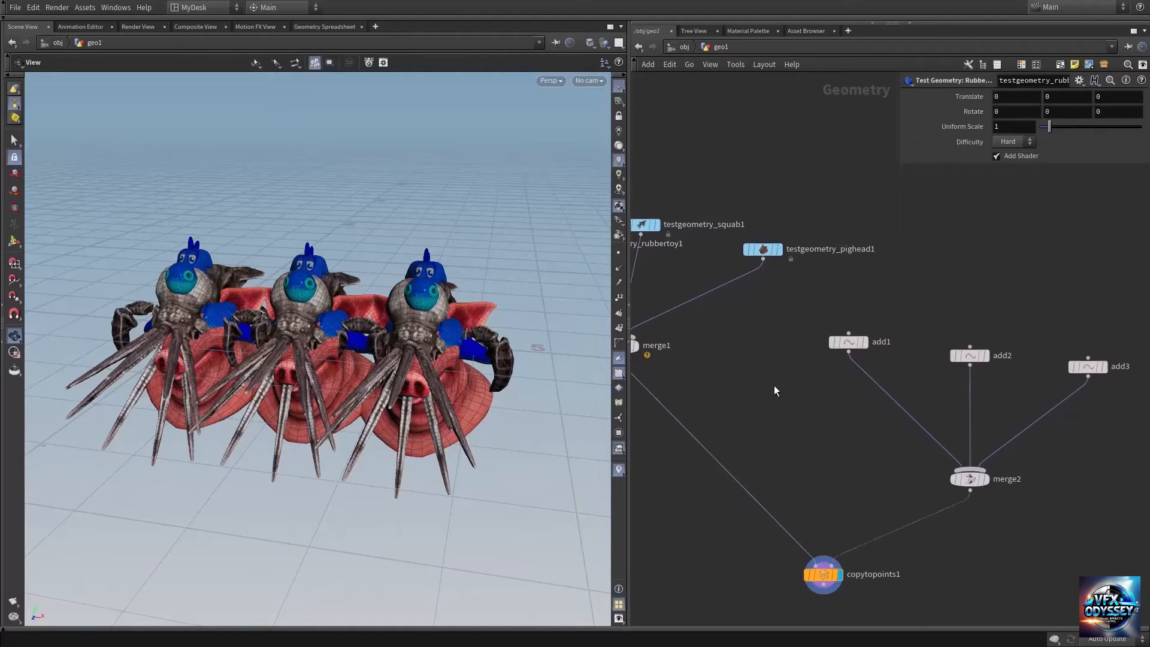
pyautogui.moveTo(833, 324); pyautogui.dragTo(1098, 404)
pyautogui.click(836, 431)
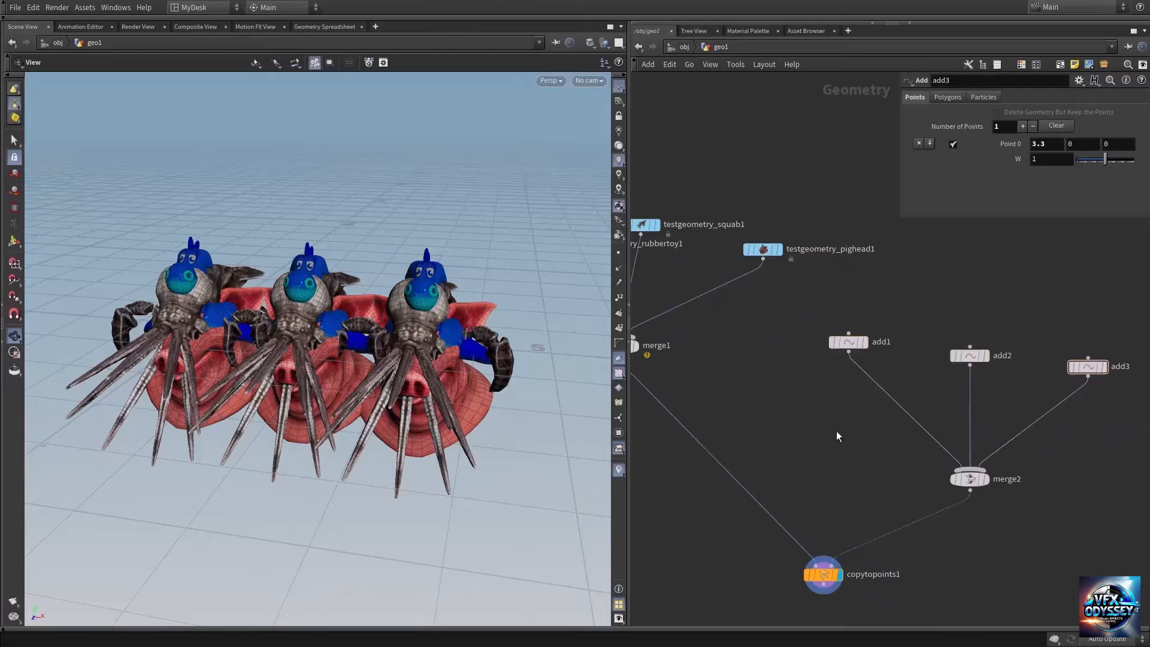
# - Place an Attribute Create node in an empty area of the network
pyautogui.moveTo(857, 445); pyautogui.dragTo(821, 412, button='middle')
pyautogui.press('Tab')
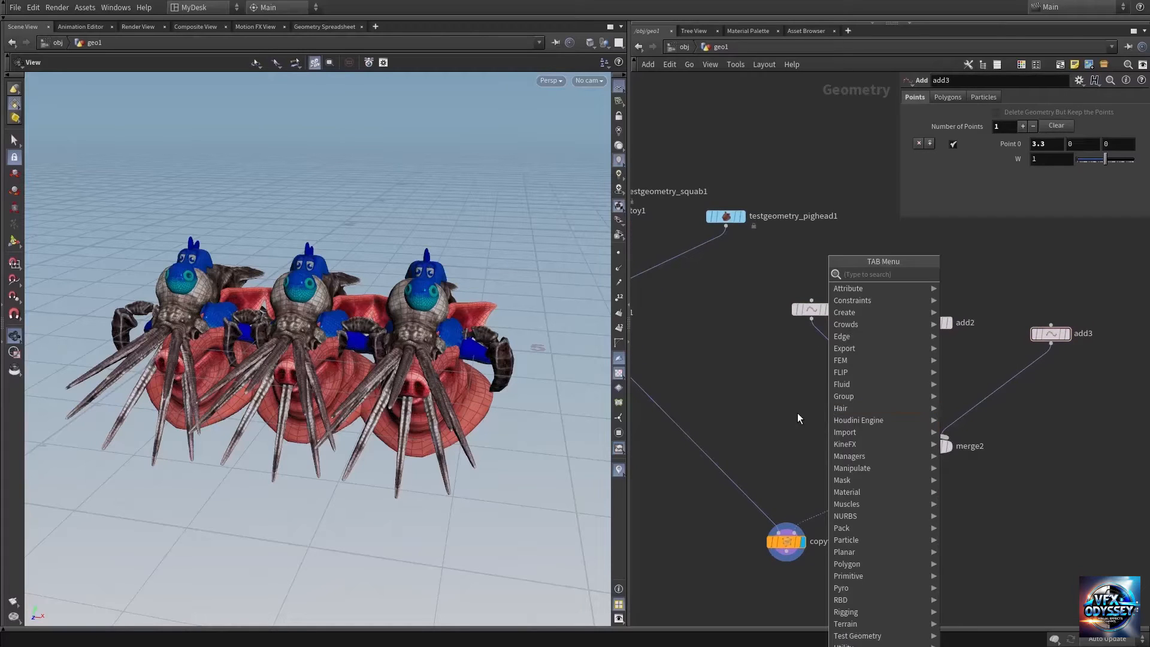
pyautogui.write('att')
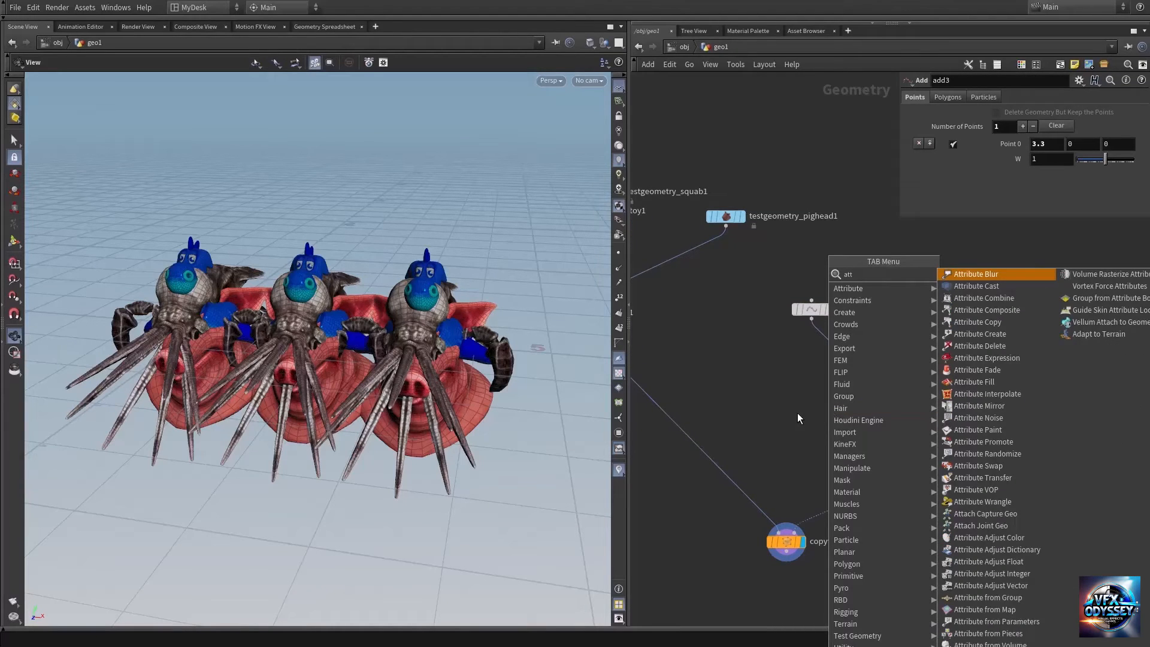
pyautogui.write('cre')
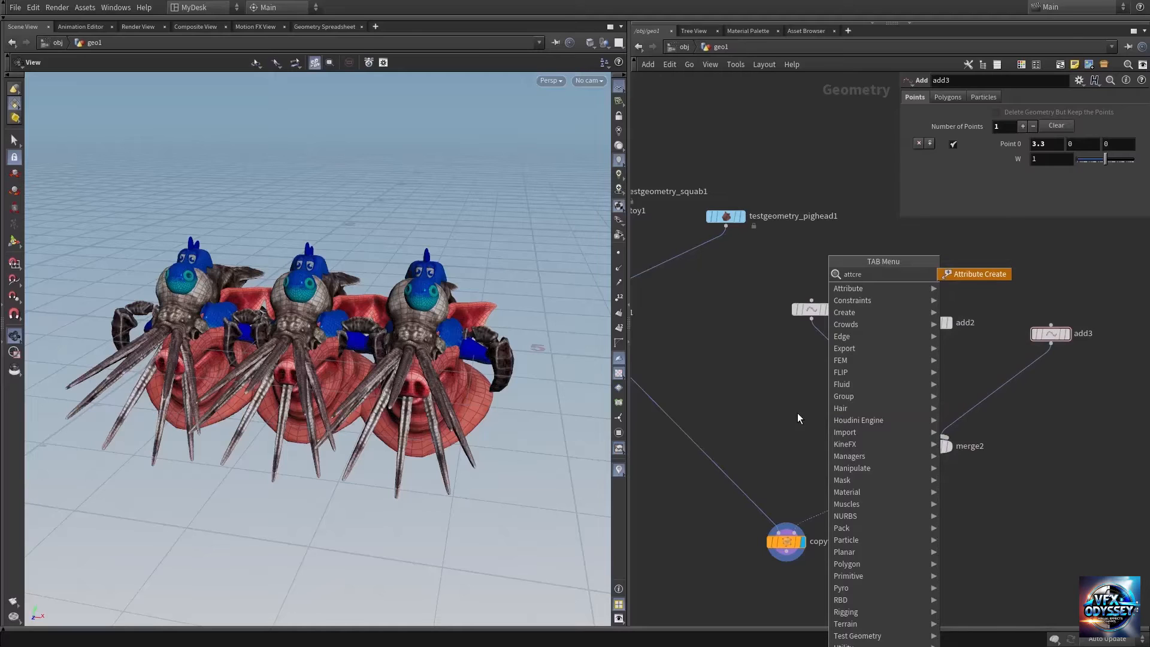
pyautogui.press('Return')
pyautogui.click(674, 502)
# - Insert the Attribute Create node into the wire between the rubber toy test geometry and the first Merge node
pyautogui.moveTo(745, 413); pyautogui.dragTo(954, 450, button='middle')
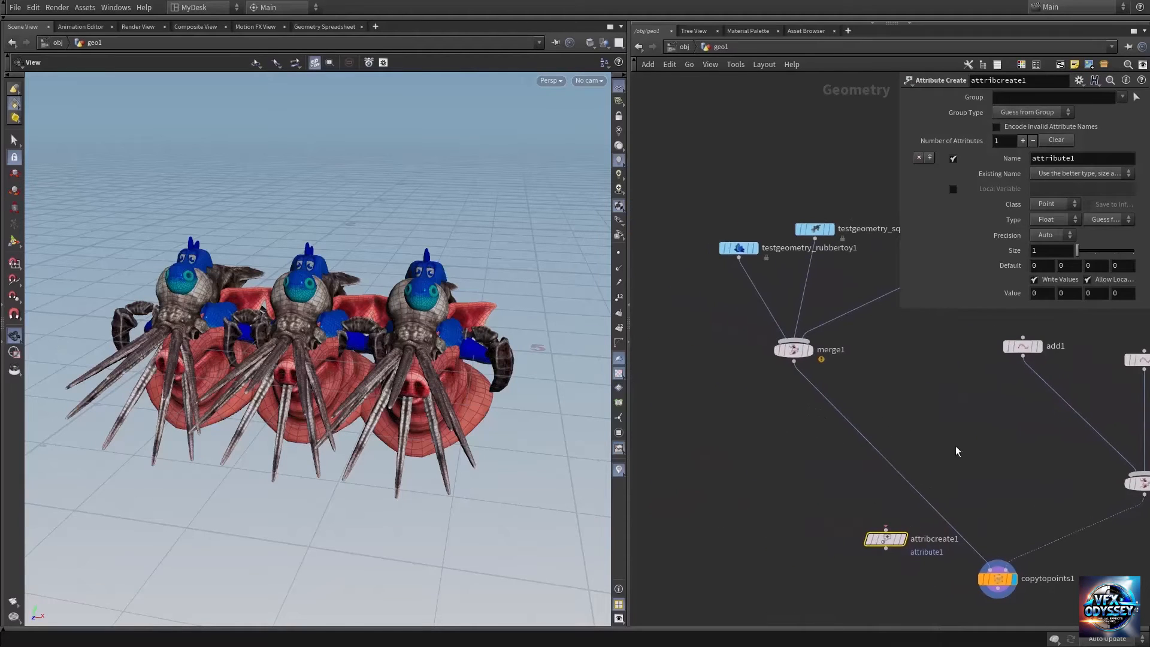
pyautogui.moveTo(906, 546); pyautogui.dragTo(723, 328)
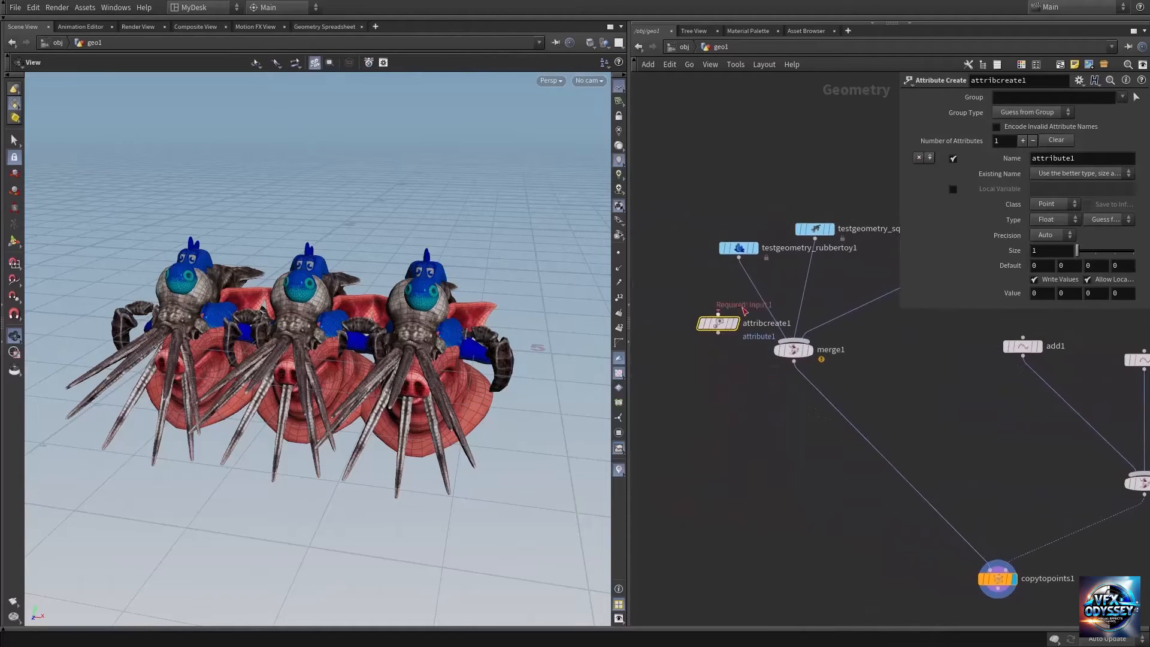
pyautogui.moveTo(739, 248); pyautogui.dragTo(672, 212)
pyautogui.moveTo(807, 277); pyautogui.dragTo(806, 311, button='middle')
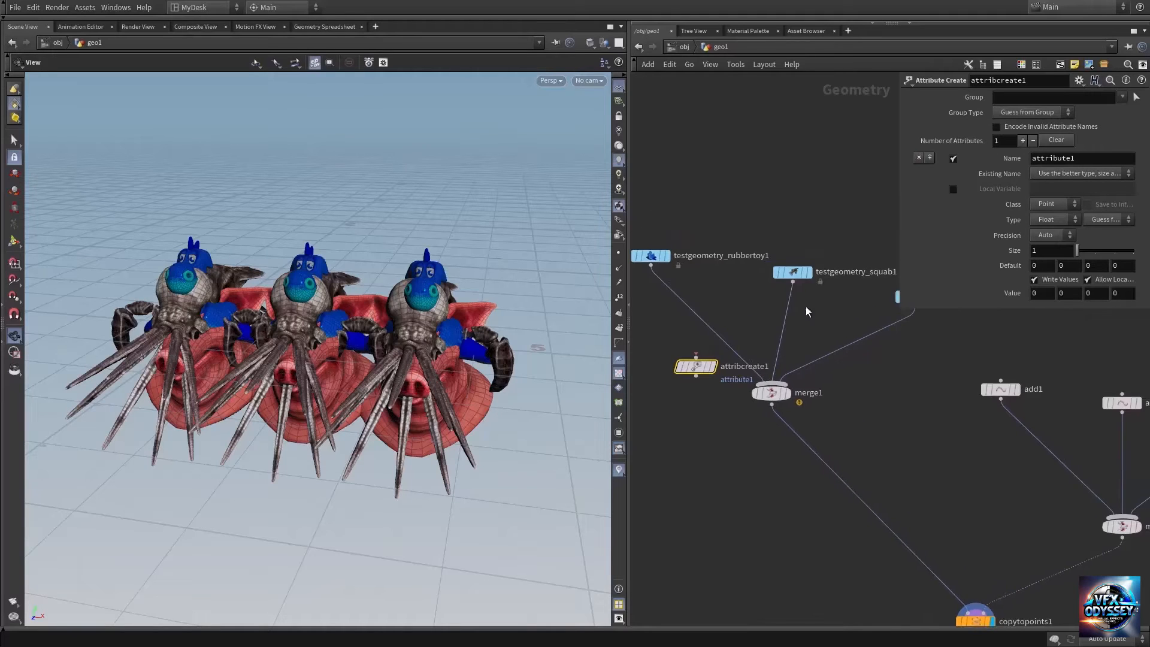
pyautogui.moveTo(683, 368)
pyautogui.mouseDown()
pyautogui.moveTo(680, 333)
pyautogui.moveTo(680, 347)
pyautogui.mouseUp()
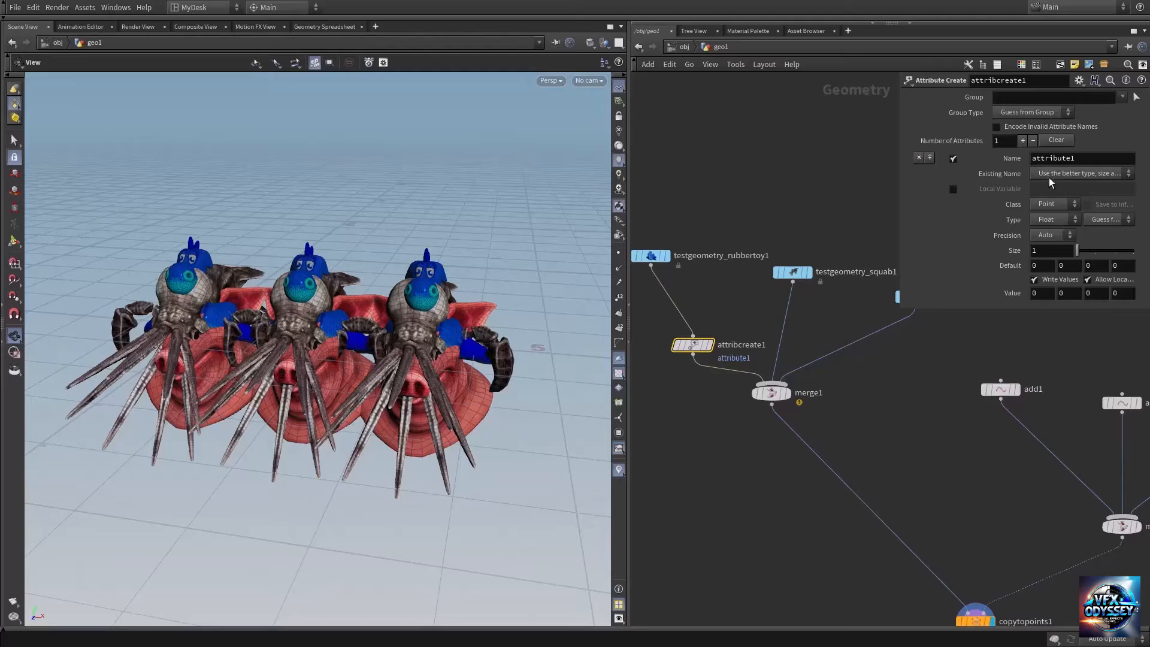
# - Rename the created attribute to "name" and set its type to String
pyautogui.click(1088, 159)
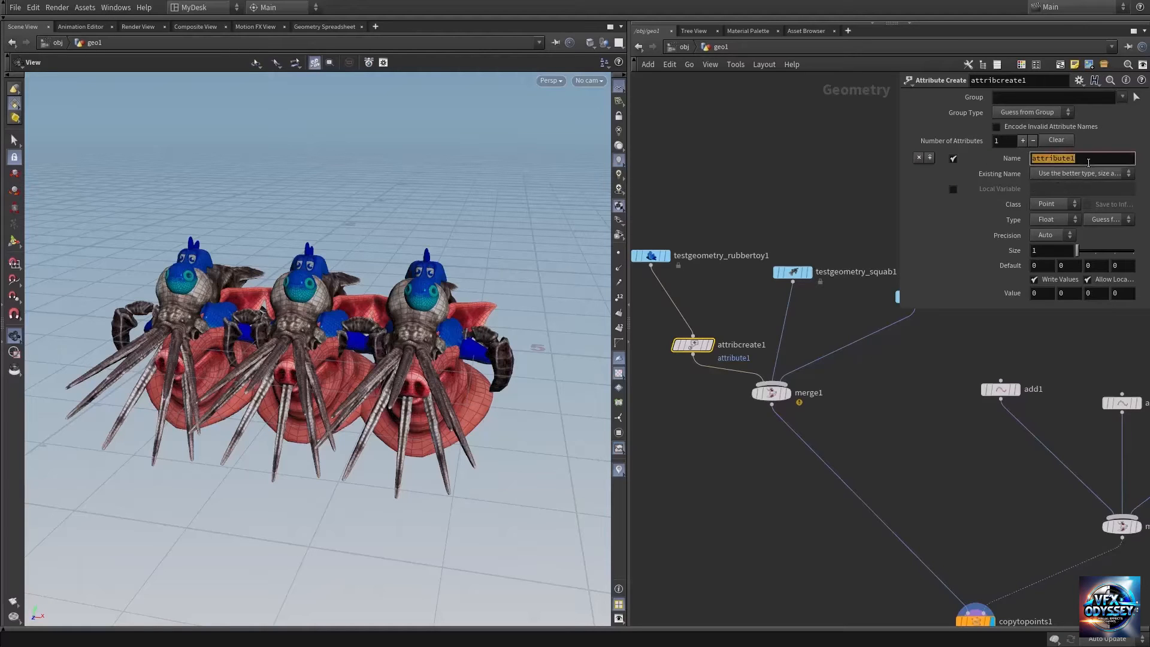
pyautogui.write('name')
pyautogui.press('Return')
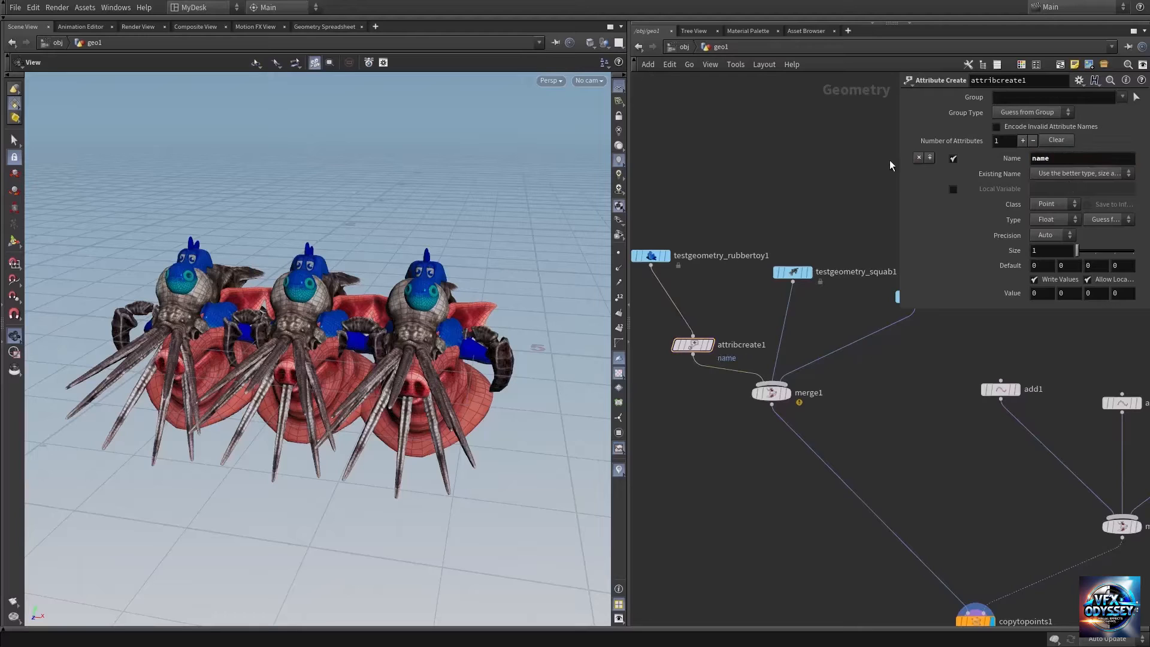
pyautogui.click(1054, 222)
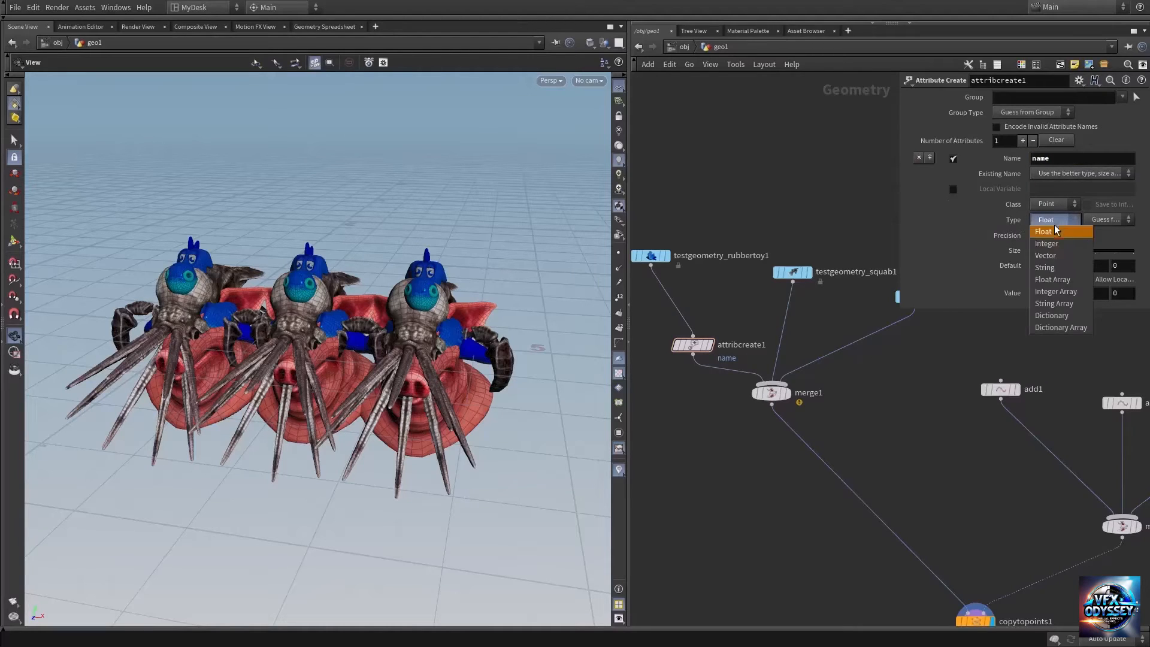
pyautogui.click(1051, 266)
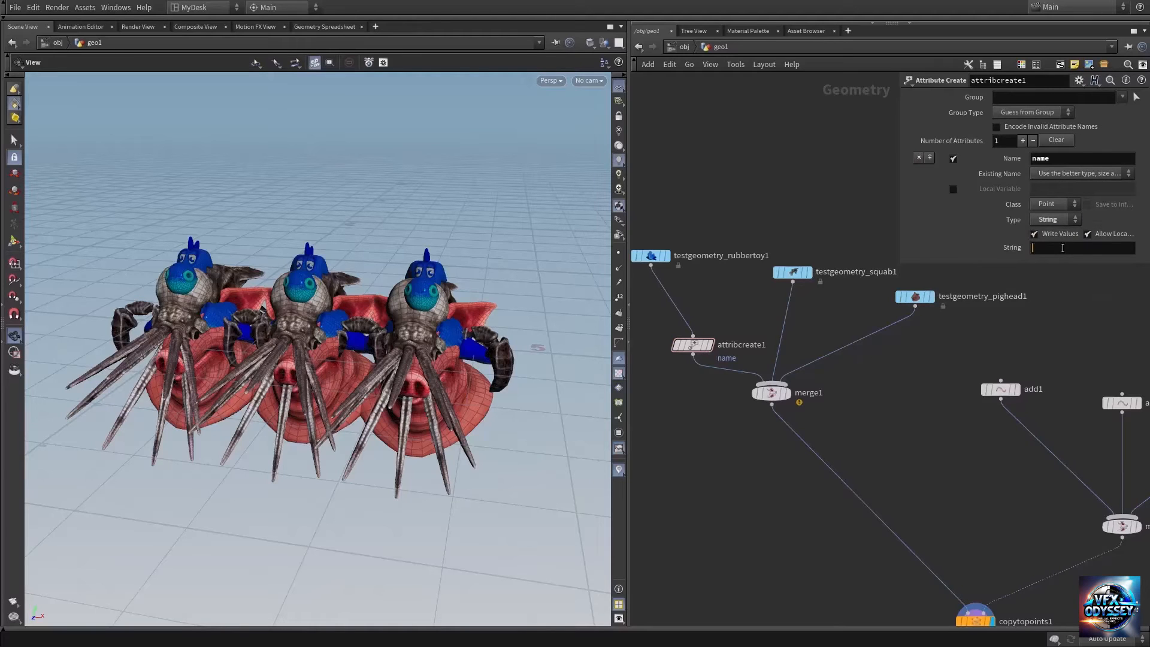
# - Align the Attribute Create node under the rubber toy geometry and set its string value to rubbertoy
pyautogui.moveTo(719, 156); pyautogui.dragTo(829, 159, button='middle')
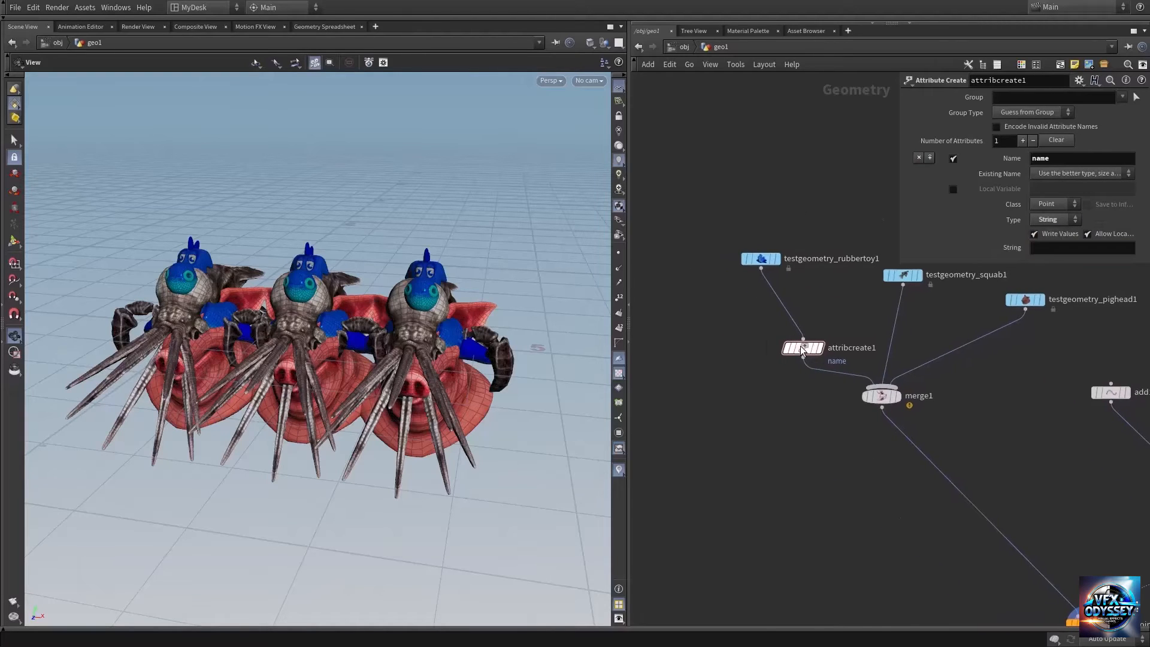
pyautogui.moveTo(802, 348); pyautogui.dragTo(767, 345)
pyautogui.click(1059, 248)
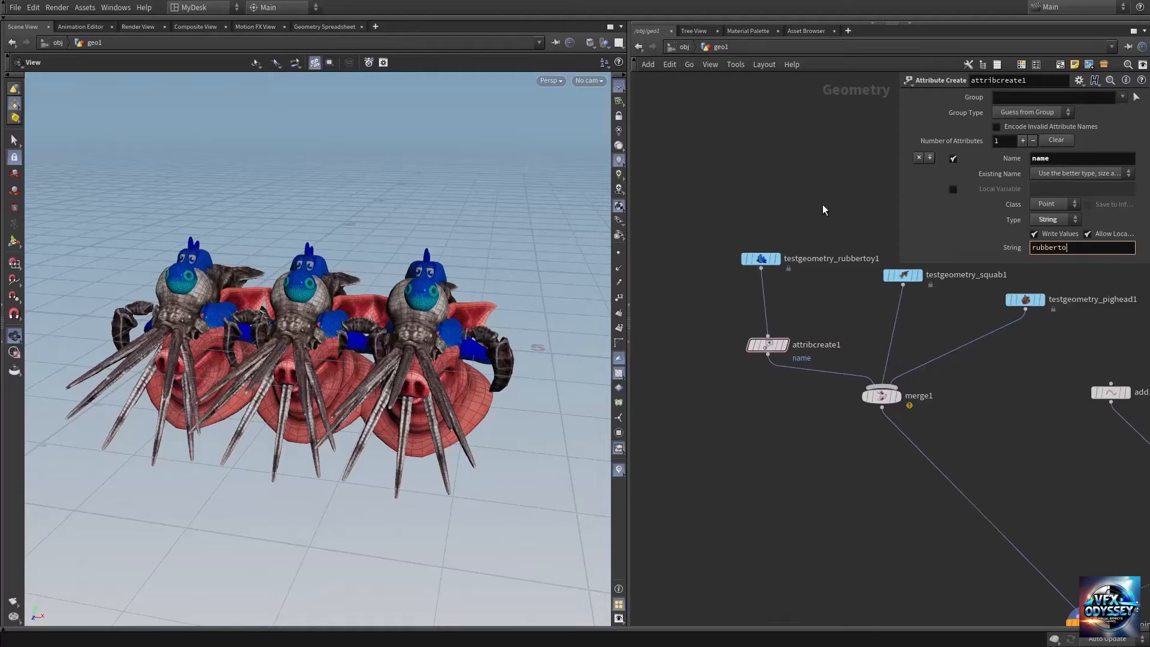
pyautogui.press('Return')
# - Duplicate the Attribute Create node onto the squab geometry's wire and set the copy's string value to squab
pyautogui.moveTo(772, 351)
pyautogui.keyDown('alt'); pyautogui.moveTo(772, 346); pyautogui.dragTo(890, 329); pyautogui.keyUp('alt')
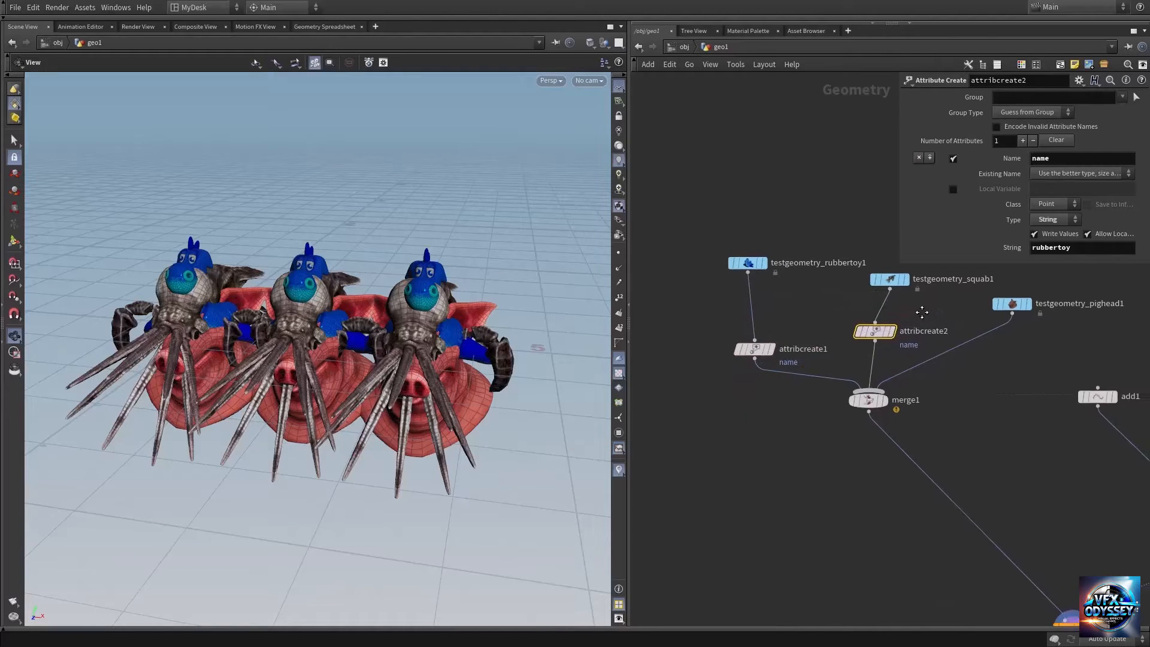
pyautogui.moveTo(918, 308); pyautogui.dragTo(878, 322, button='middle')
pyautogui.click(1093, 245)
pyautogui.doubleClick(1093, 246)
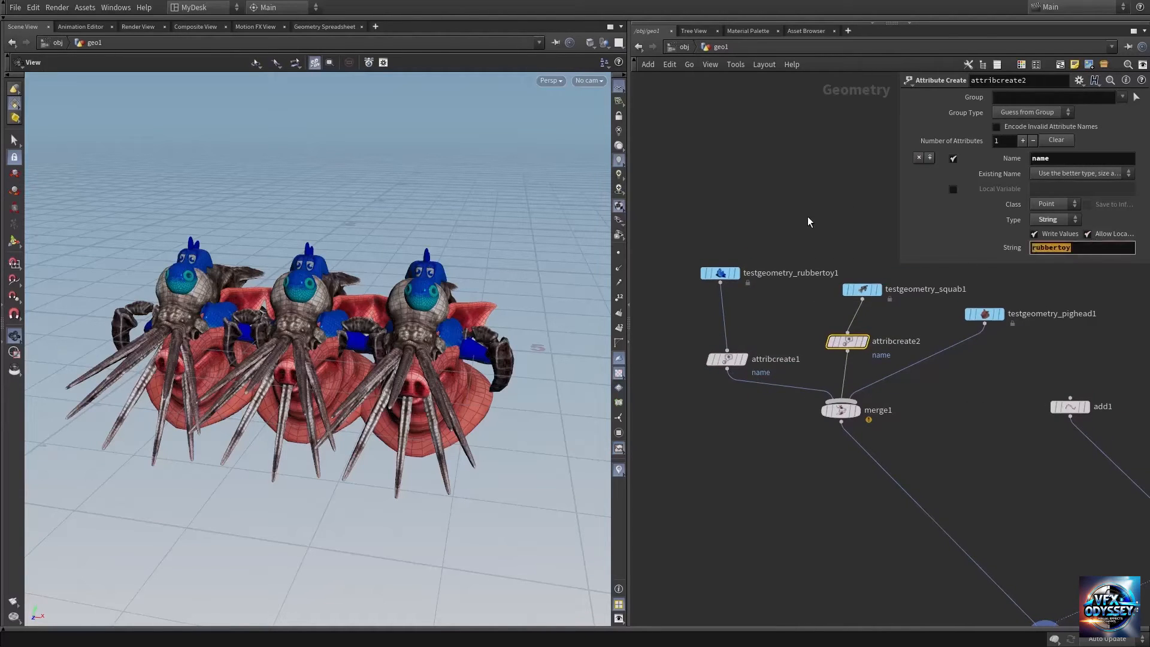
pyautogui.write('squab')
pyautogui.click(807, 218)
# - Duplicate the squab's Attribute Create node onto the pig head geometry's wire and set the copy's string value to pig
pyautogui.moveTo(938, 433); pyautogui.dragTo(880, 426, button='middle')
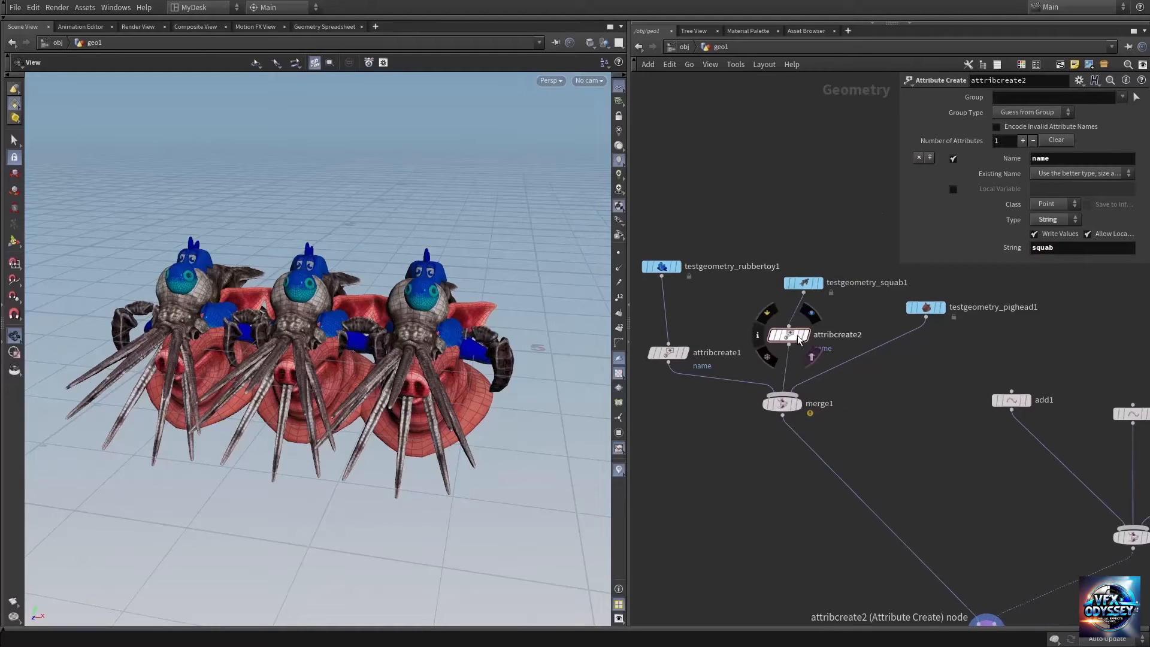
pyautogui.keyDown('alt'); pyautogui.moveTo(797, 336); pyautogui.dragTo(880, 347); pyautogui.keyUp('alt')
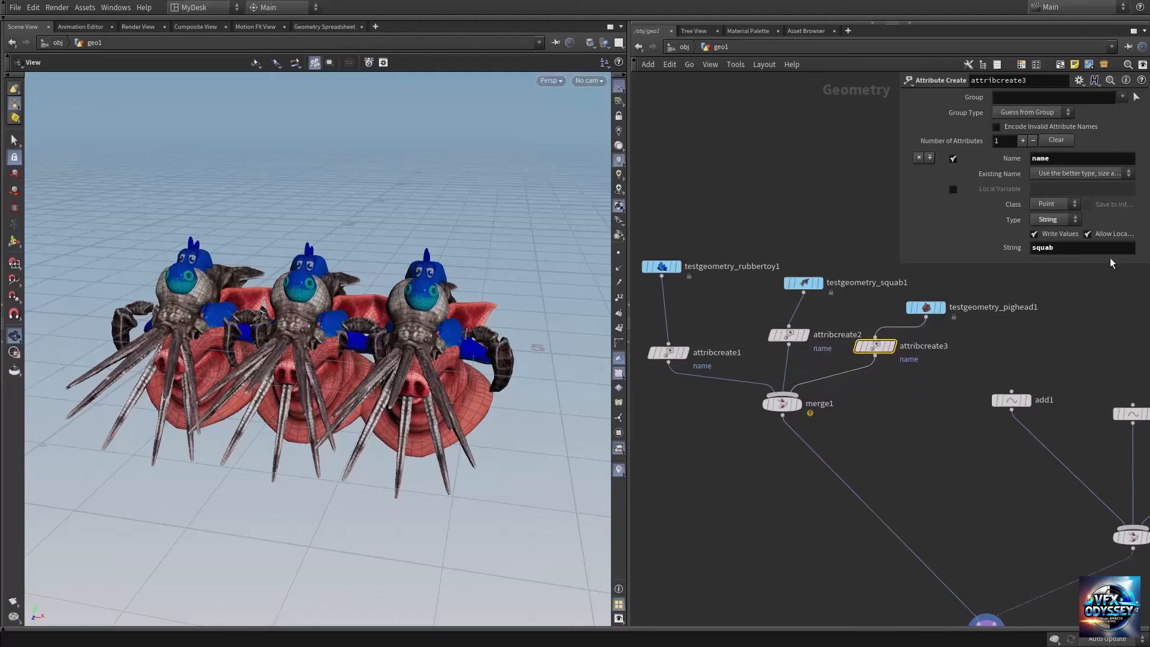
pyautogui.moveTo(1113, 247); pyautogui.dragTo(847, 376)
pyautogui.write('pig')
pyautogui.click(924, 414)
pyautogui.moveTo(924, 415); pyautogui.dragTo(892, 447, button='middle')
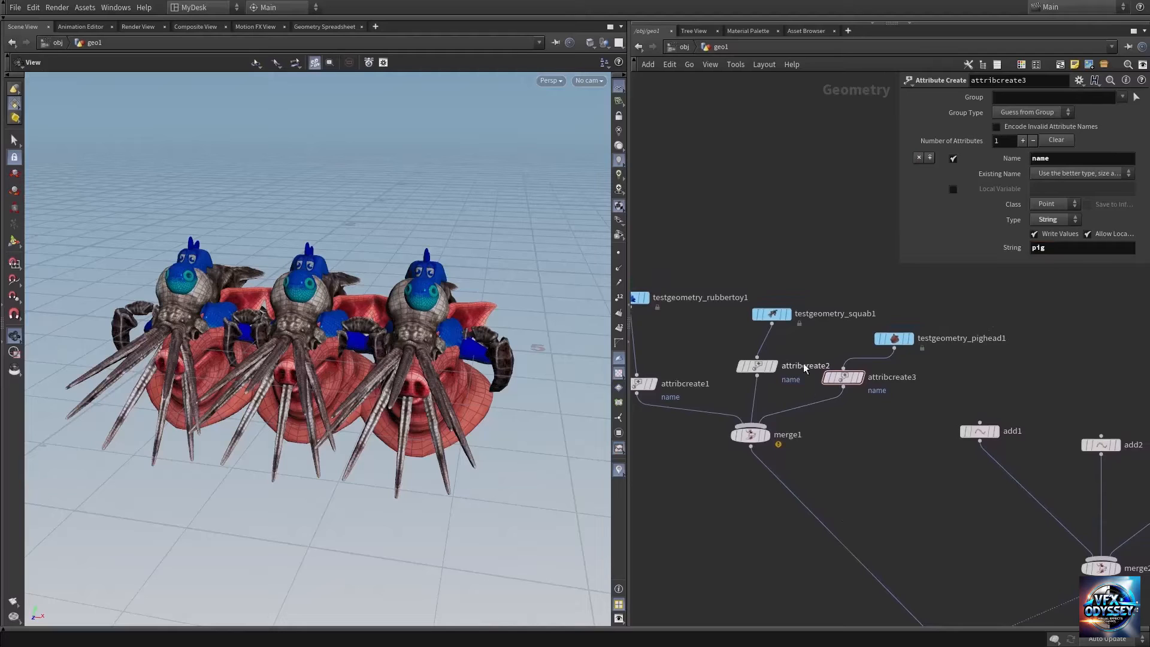
# - Duplicate all three Attribute Create nodes together and place the copies below the first Merge node, toward the Add nodes
pyautogui.moveTo(795, 261); pyautogui.dragTo(851, 332, button='middle')
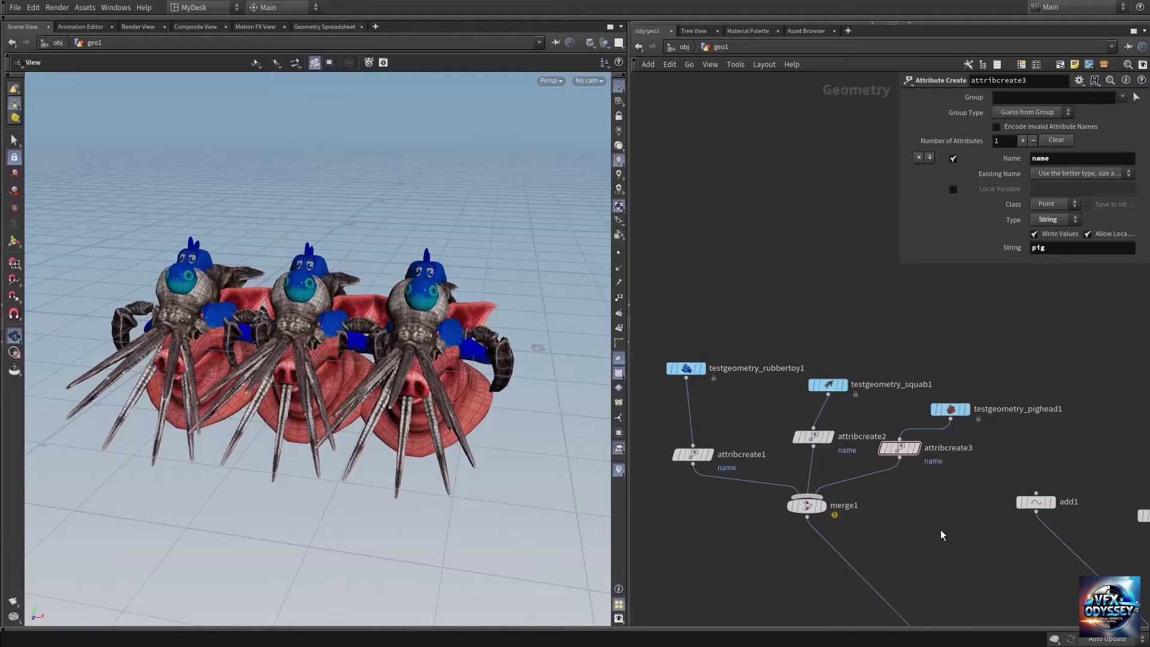
pyautogui.moveTo(941, 533); pyautogui.dragTo(867, 427, button='middle')
pyautogui.scroll(-2, 866, 428)
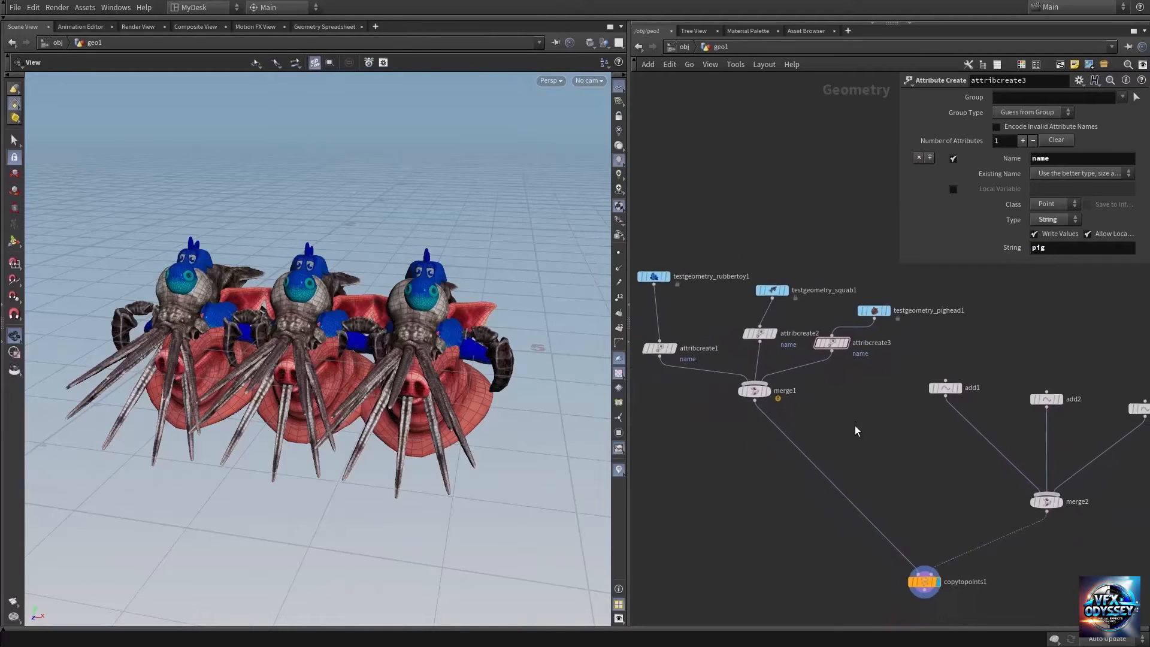
pyautogui.moveTo(799, 388); pyautogui.dragTo(814, 404, button='middle')
pyautogui.moveTo(672, 350); pyautogui.dragTo(954, 469)
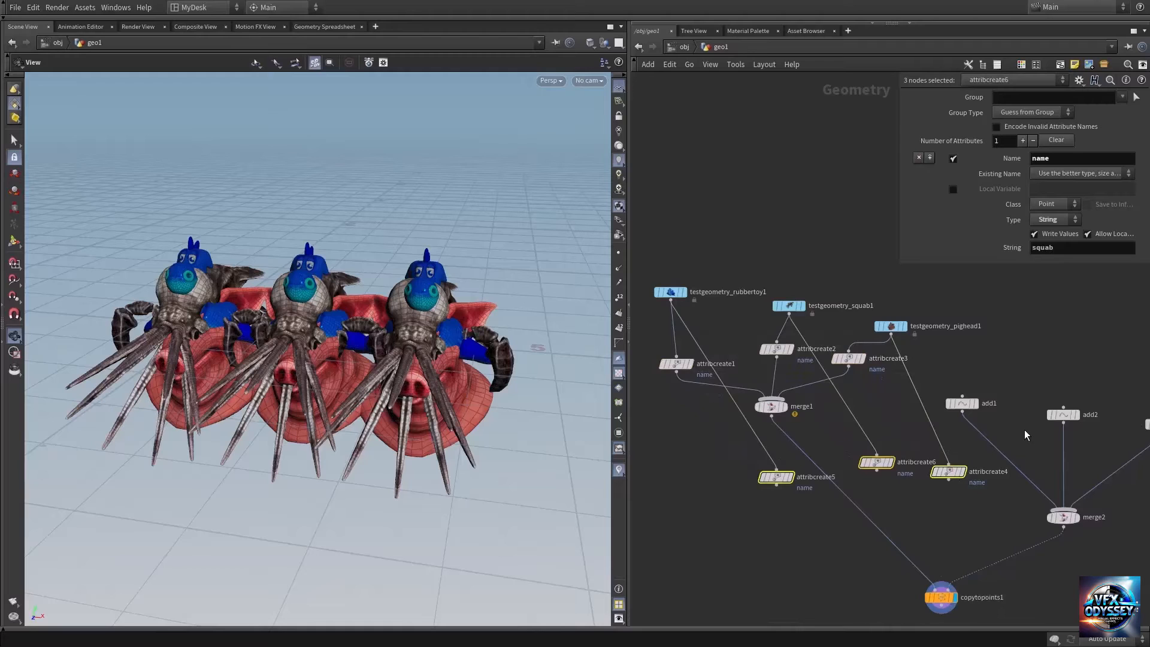
# - Insert the duplicated rubbertoy, squab and pig Attribute Create nodes between add1, add2 and add3 respectively and the second Merge node
pyautogui.moveTo(1026, 435); pyautogui.dragTo(902, 359, button='middle')
pyautogui.click(875, 457)
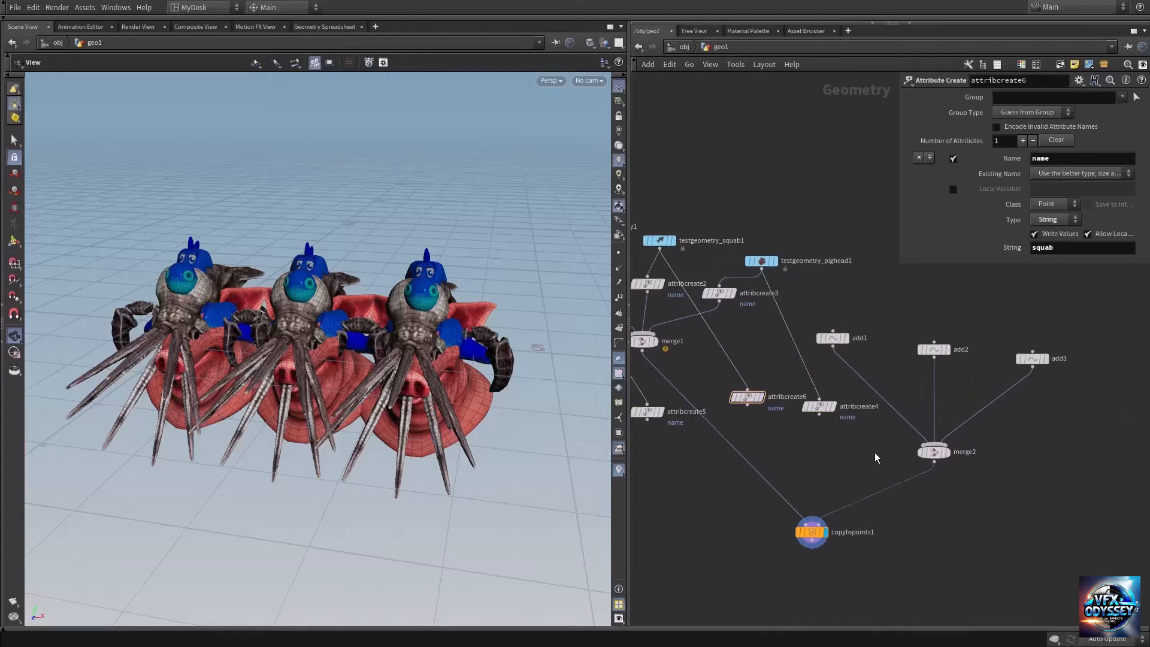
pyautogui.click(812, 532)
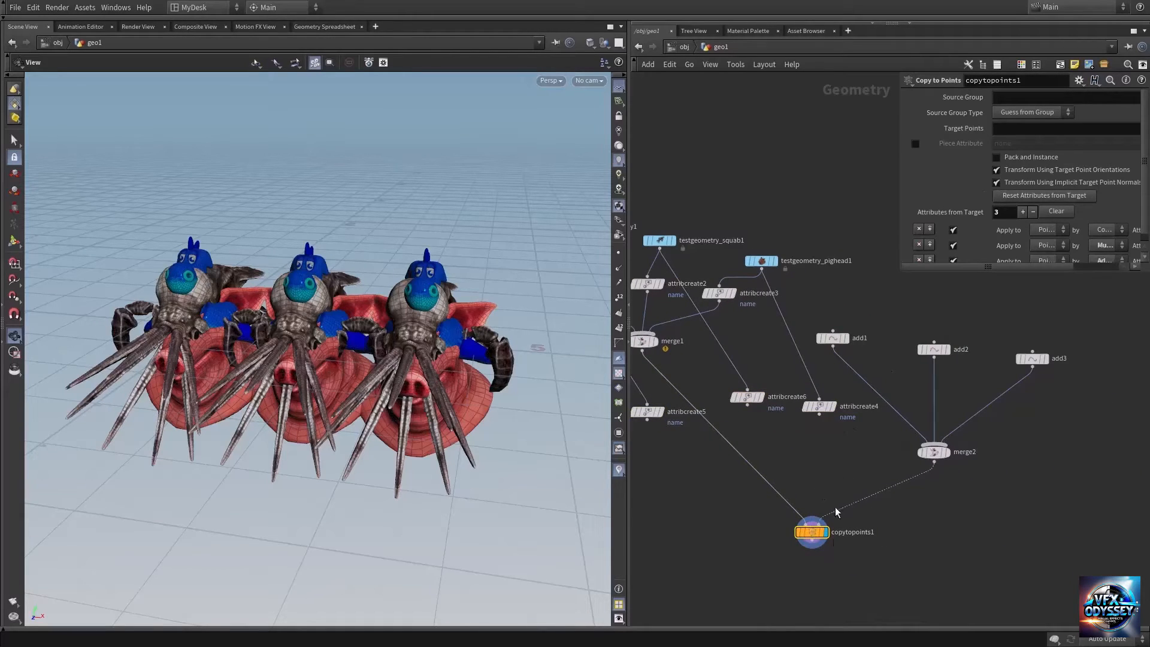
pyautogui.moveTo(830, 457); pyautogui.dragTo(873, 464, button='middle')
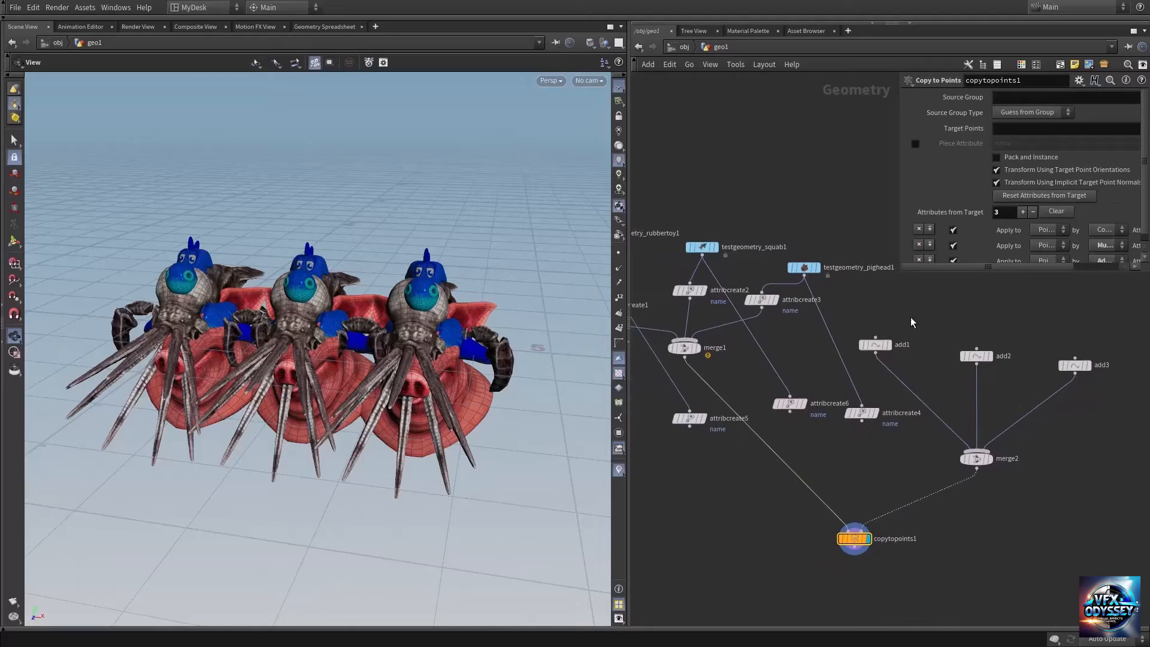
pyautogui.moveTo(690, 420); pyautogui.dragTo(912, 404)
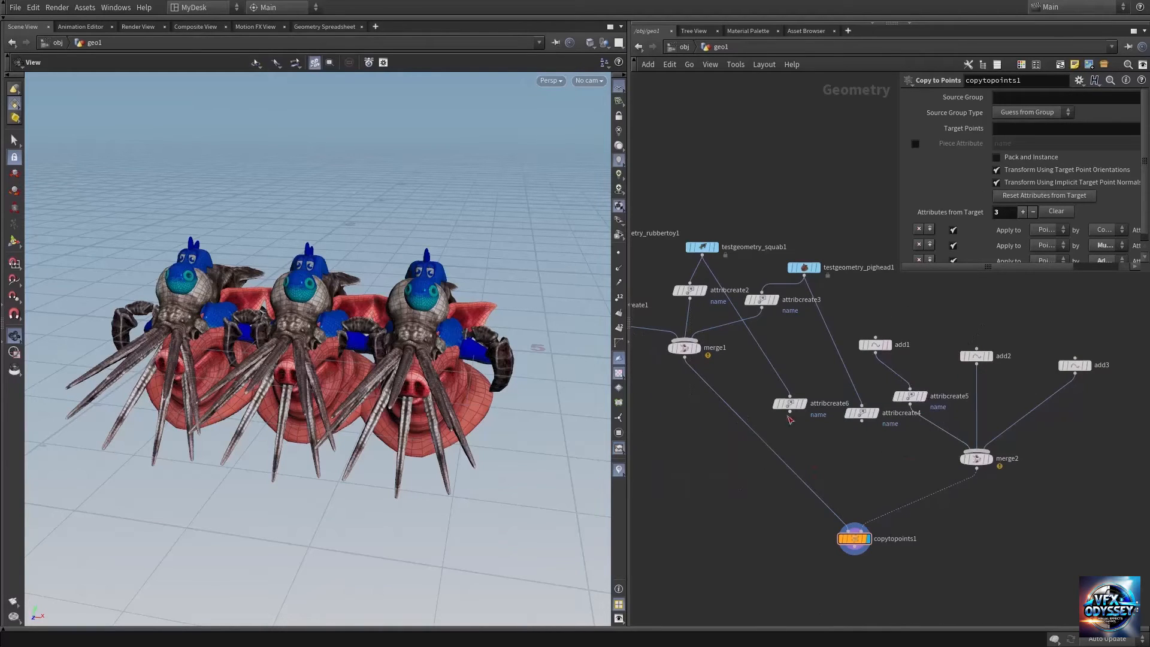
pyautogui.moveTo(789, 405); pyautogui.dragTo(977, 390)
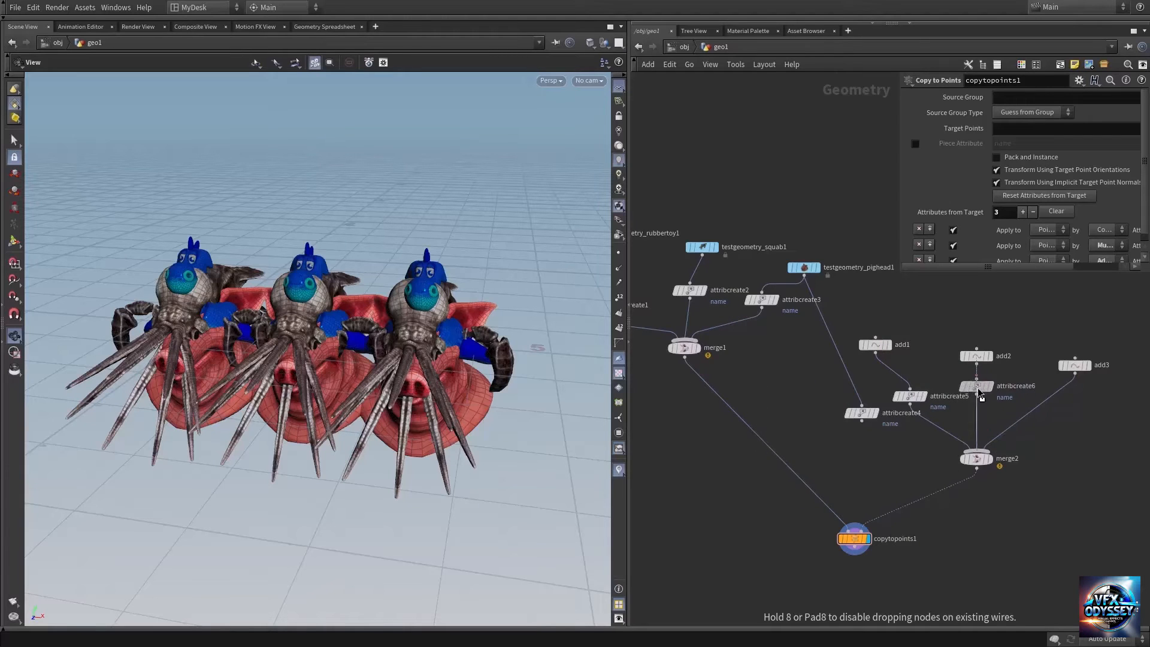
pyautogui.moveTo(861, 416); pyautogui.dragTo(1072, 422)
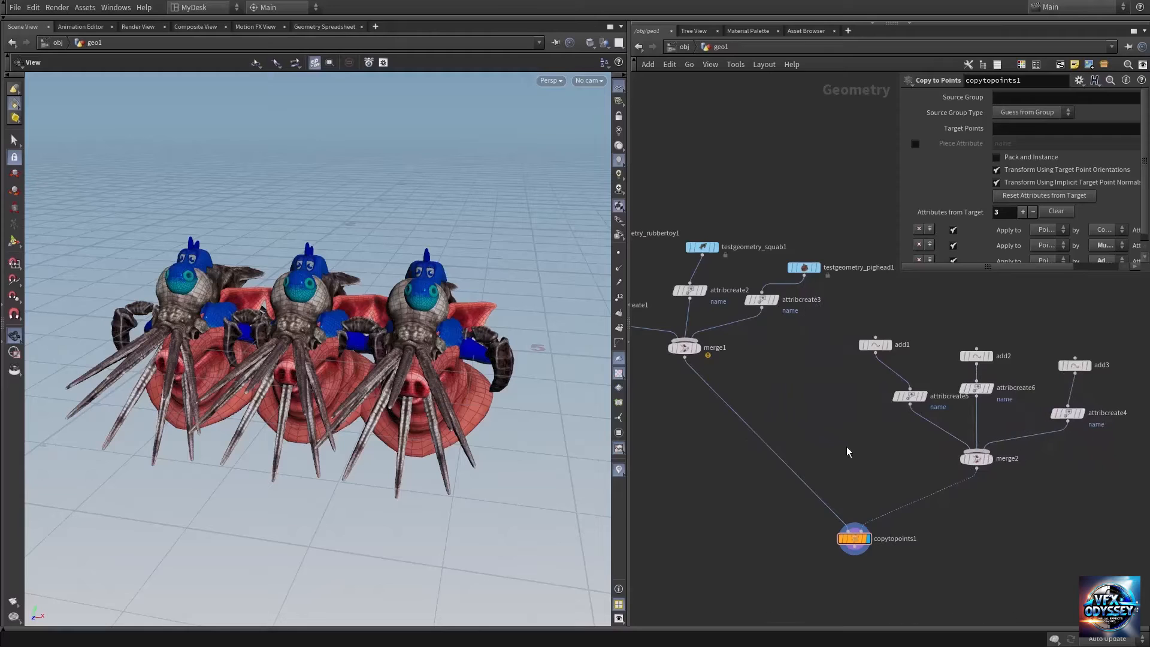
# - Display the second Merge node, inspect its point attributes in the node info and open the Geometry Spreadsheet
pyautogui.moveTo(838, 445); pyautogui.dragTo(806, 416, button='middle')
pyautogui.click(959, 430)
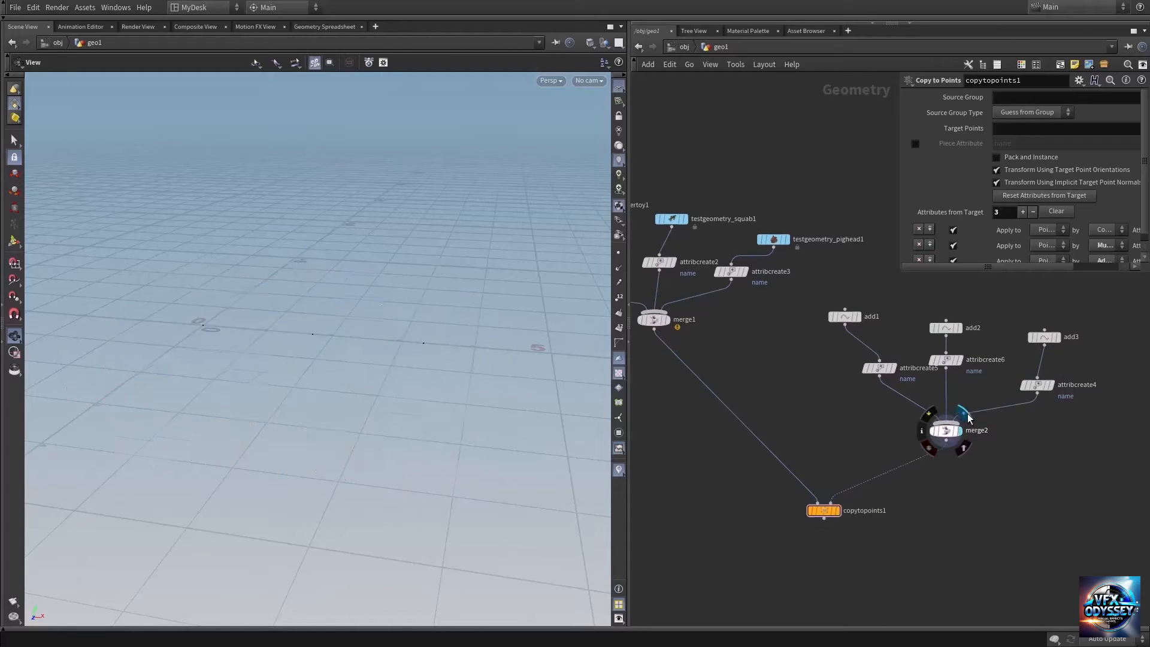
pyautogui.middleClick(952, 432)
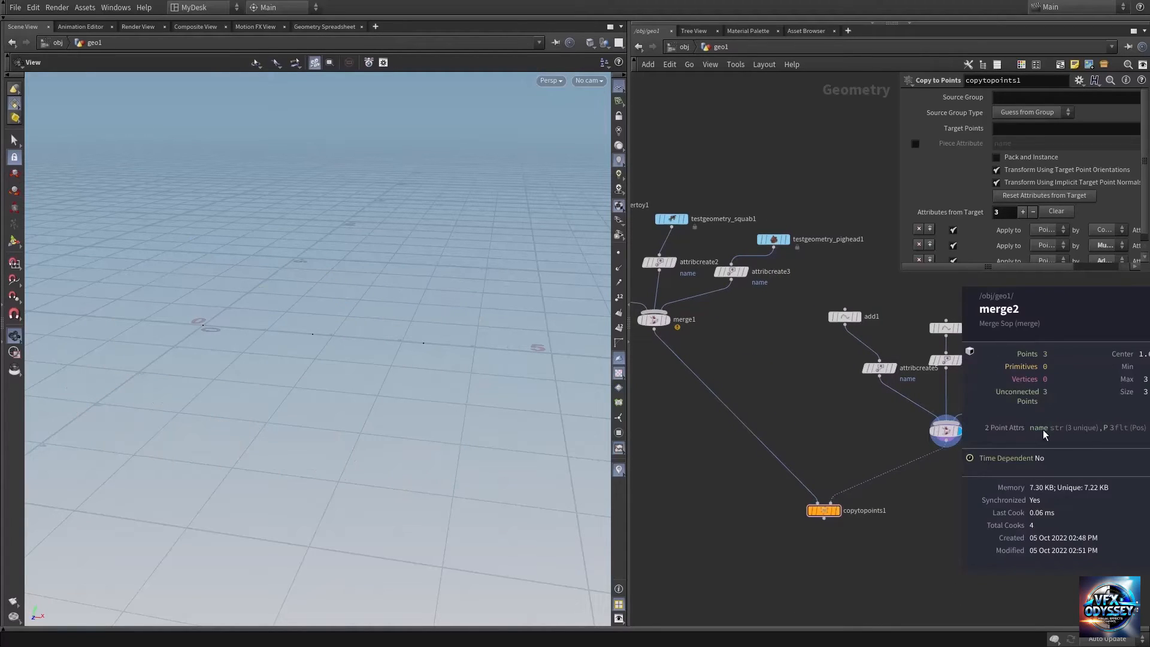
pyautogui.click(325, 27)
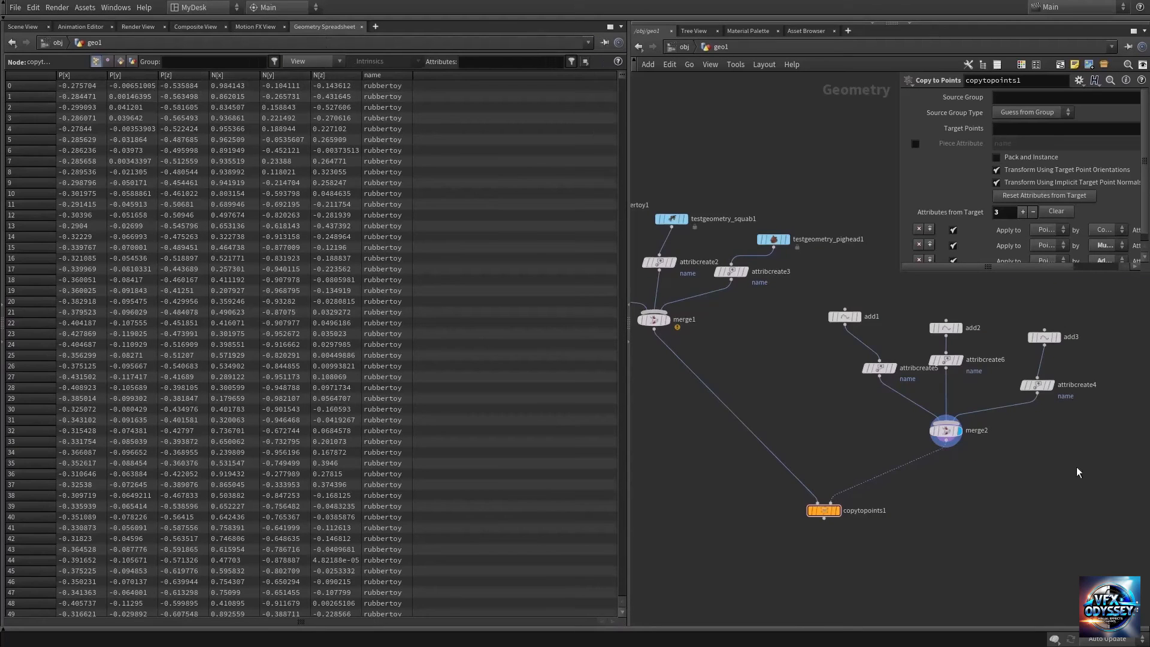
# - Select the second Merge node to check its points' name values, display Copy to Points and return to the Scene View
pyautogui.click(945, 435)
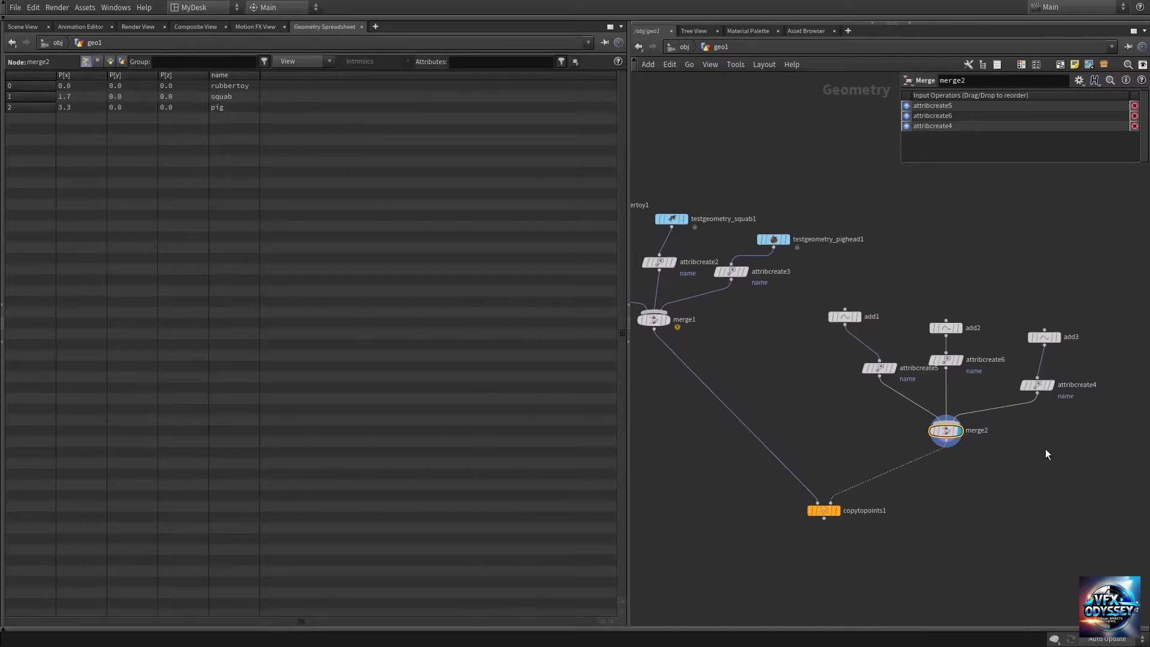
pyautogui.click(841, 497)
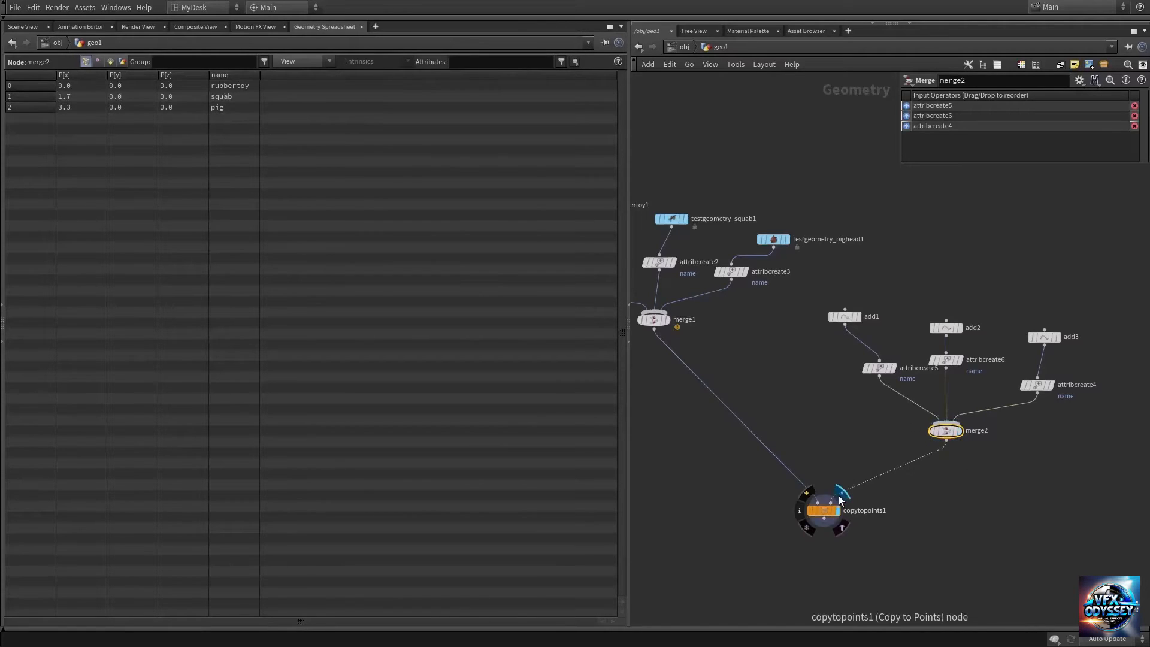
pyautogui.click(27, 27)
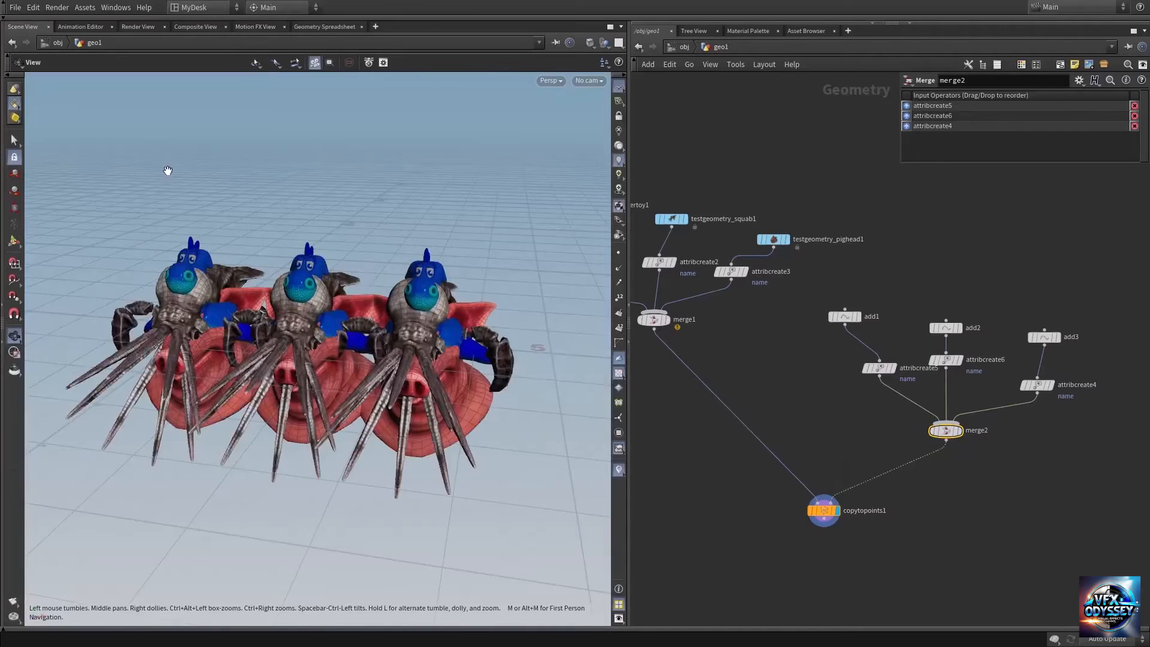
pyautogui.moveTo(451, 345); pyautogui.dragTo(495, 392)
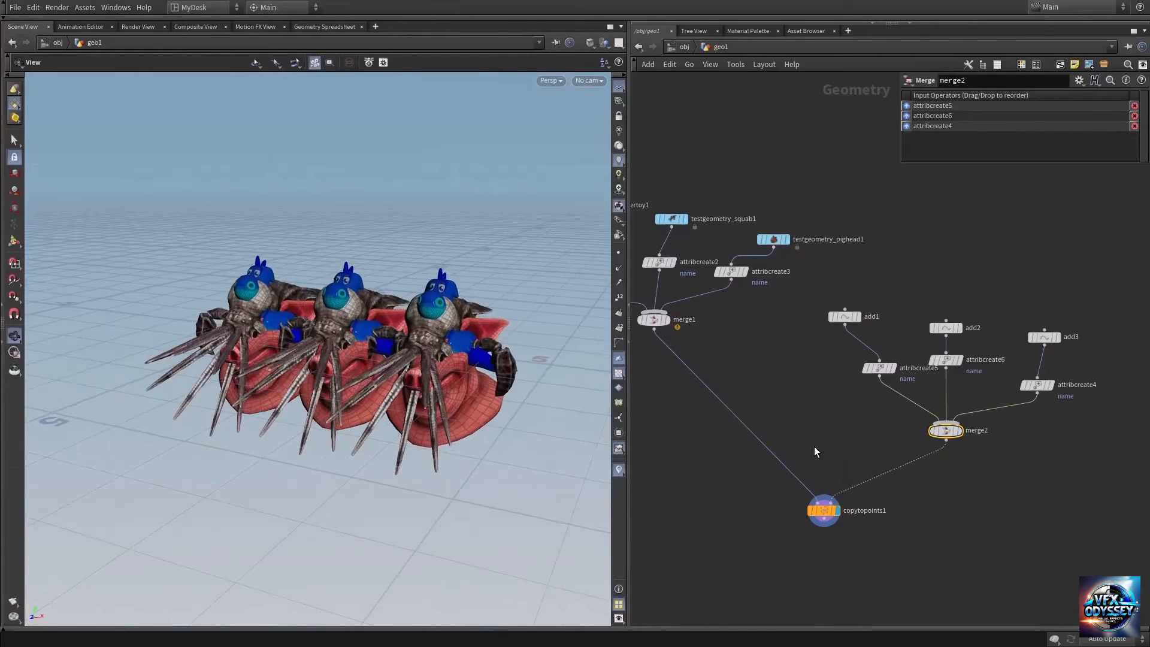
# - Enable the Piece Attribute option on the Copy to Points node, using the name attribute
pyautogui.click(824, 514)
pyautogui.moveTo(848, 558); pyautogui.dragTo(825, 531, button='middle')
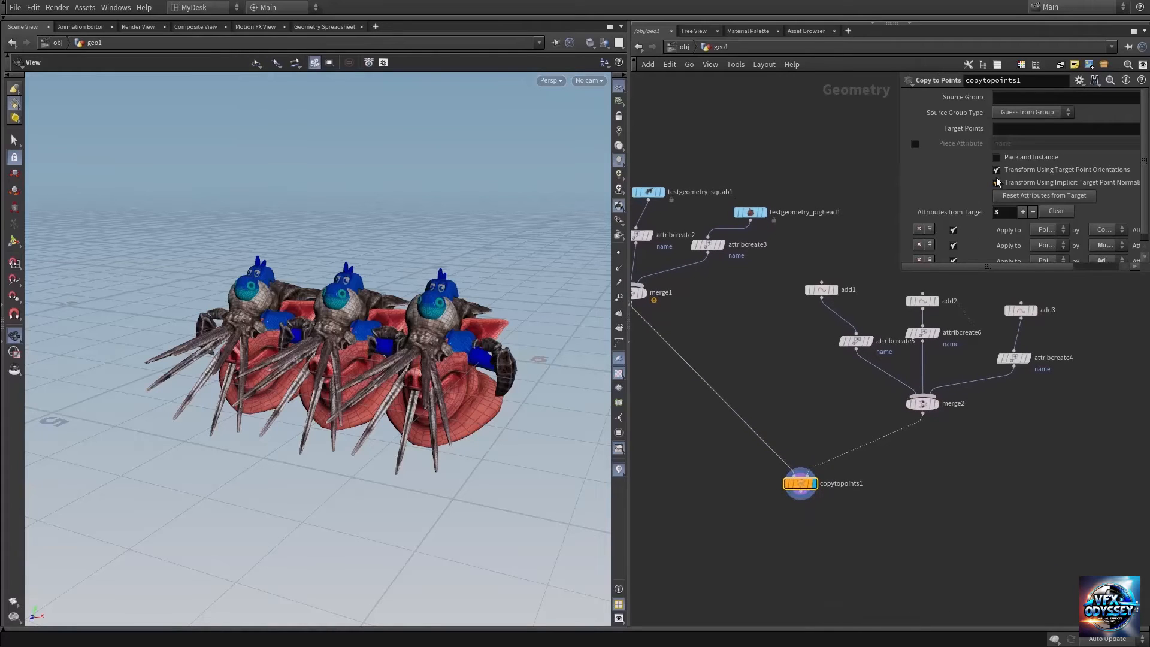
pyautogui.click(915, 144)
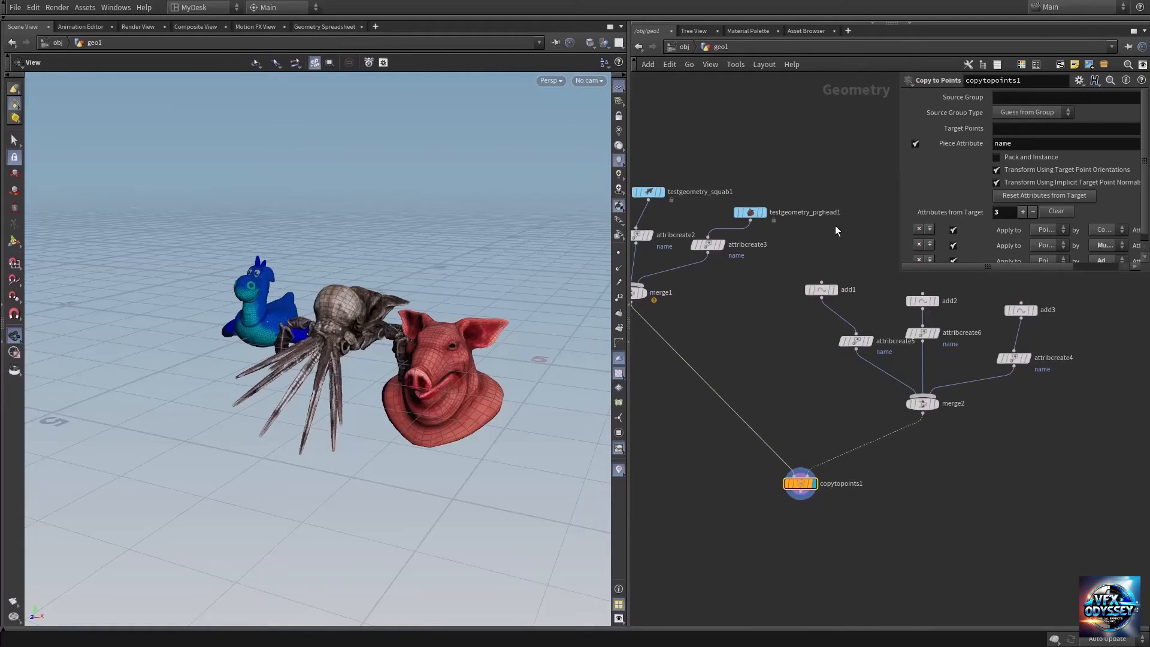
pyautogui.click(1045, 145)
pyautogui.click(847, 149)
# - Rearrange the add1 node and its Attribute Create node so they sit in a nearly vertical line
pyautogui.moveTo(751, 271); pyautogui.dragTo(893, 376, button='middle')
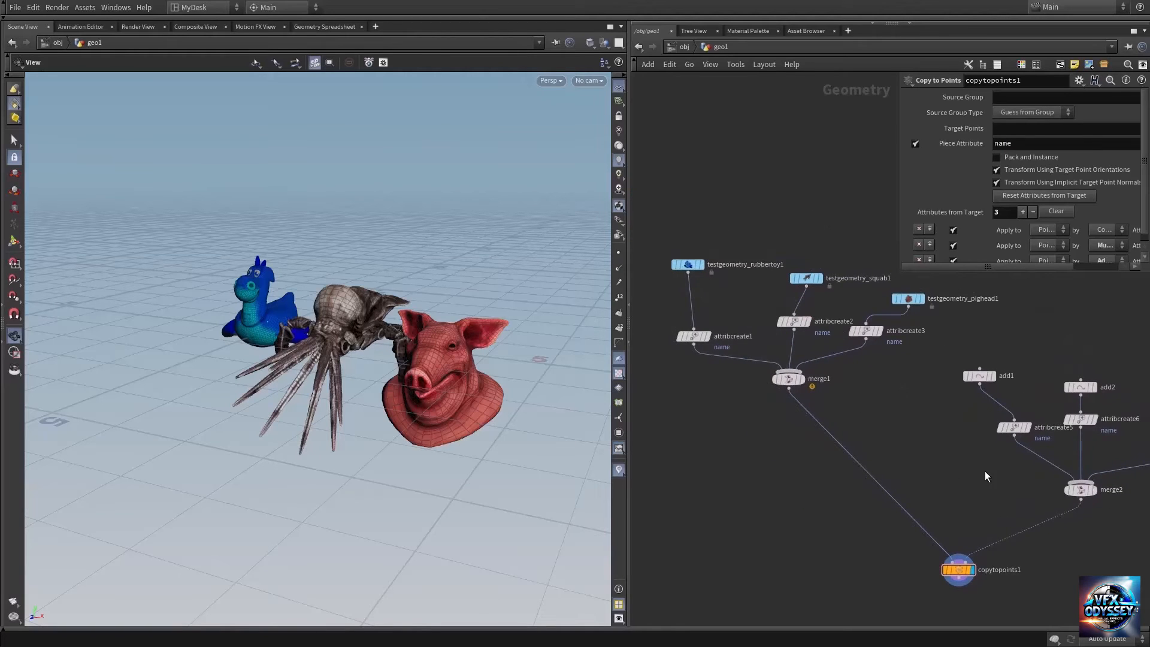
pyautogui.moveTo(985, 471); pyautogui.dragTo(851, 429, button='middle')
pyautogui.moveTo(871, 346)
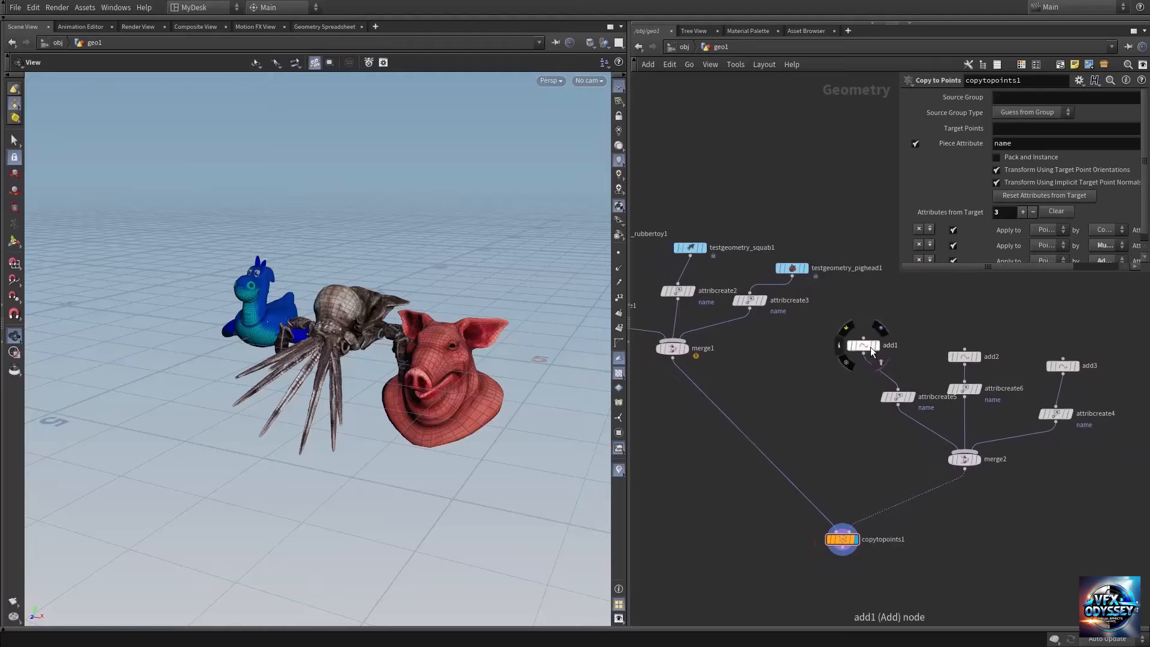
pyautogui.moveTo(870, 346); pyautogui.dragTo(888, 313)
pyautogui.moveTo(899, 395); pyautogui.dragTo(878, 391)
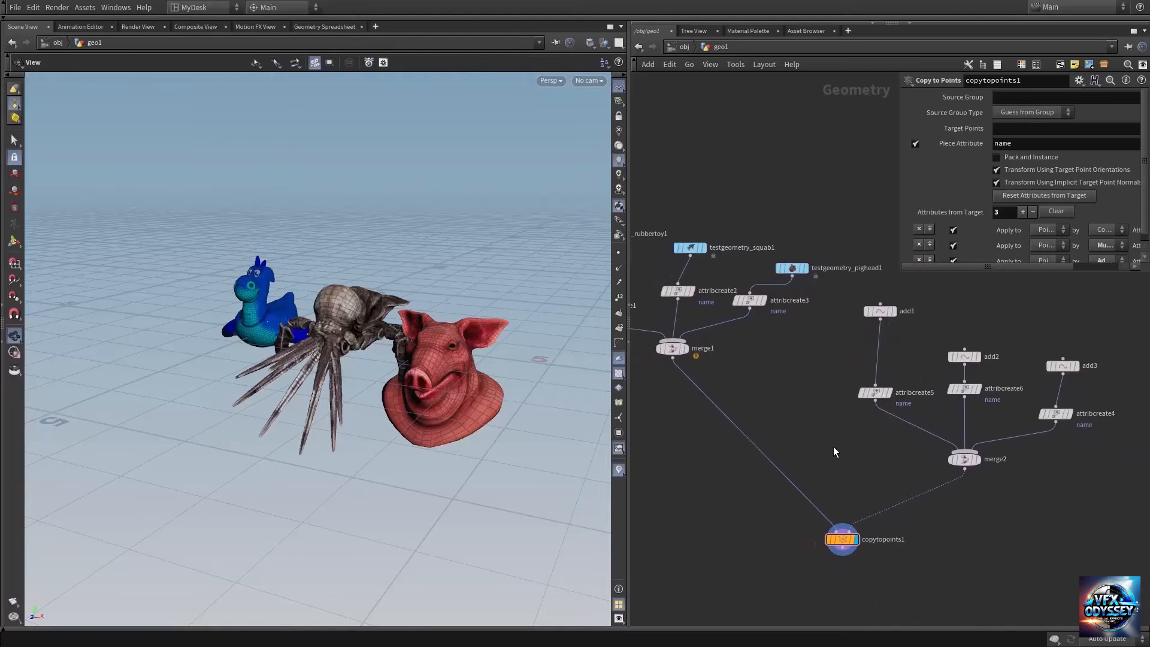
# - Review the name settings on the Attribute Create nodes belonging to add1 and the squab, and examine the copied geometries
pyautogui.click(874, 392)
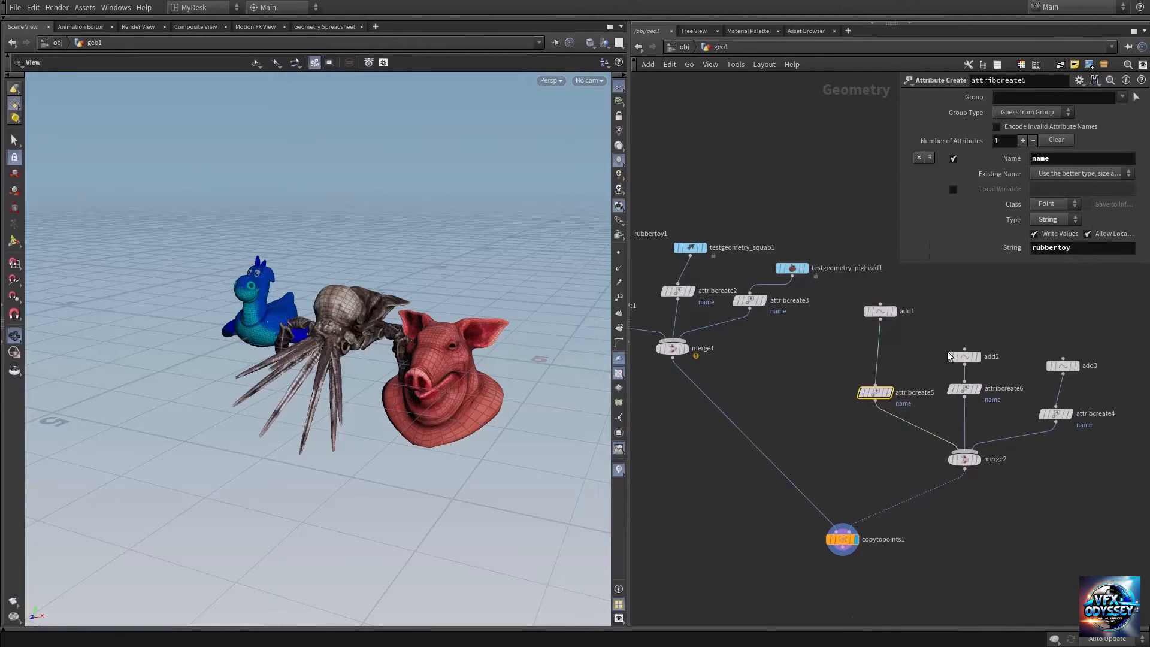
pyautogui.moveTo(814, 418); pyautogui.dragTo(849, 444, button='middle')
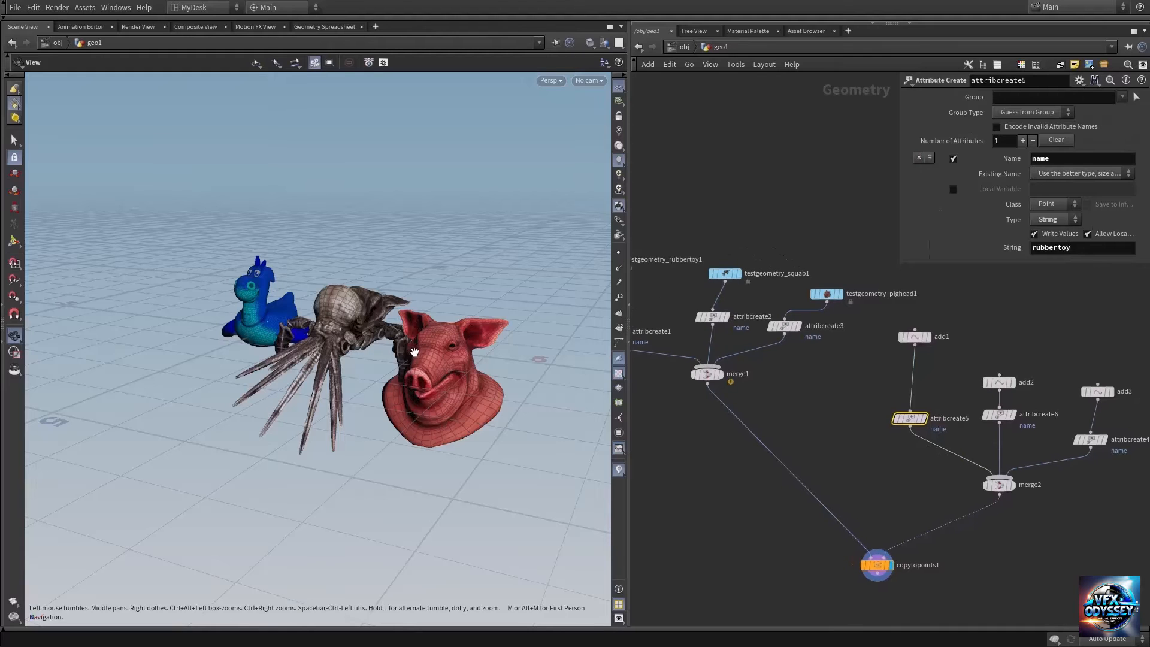
pyautogui.moveTo(416, 354)
pyautogui.mouseDown()
pyautogui.moveTo(500, 345)
pyautogui.moveTo(430, 348)
pyautogui.mouseUp()
pyautogui.moveTo(815, 415); pyautogui.dragTo(871, 413, button='middle')
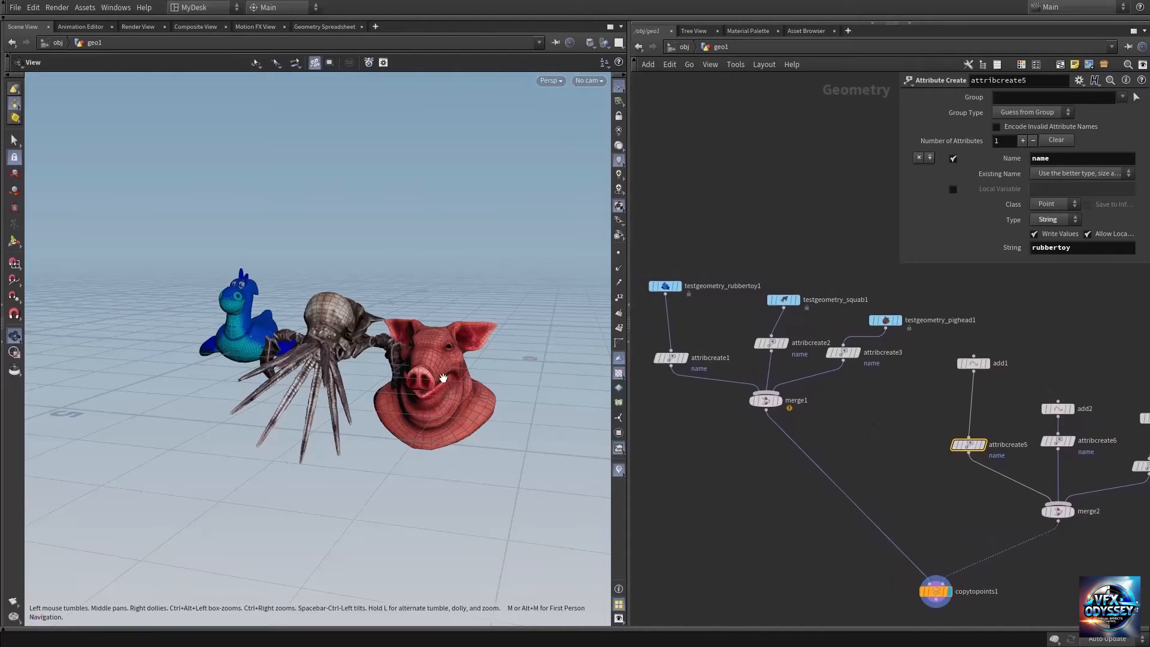
pyautogui.moveTo(649, 329); pyautogui.dragTo(823, 380)
# - Add a Connectivity node and insert it between the first Merge node and Copy to Points
pyautogui.moveTo(935, 465); pyautogui.dragTo(873, 434, button='middle')
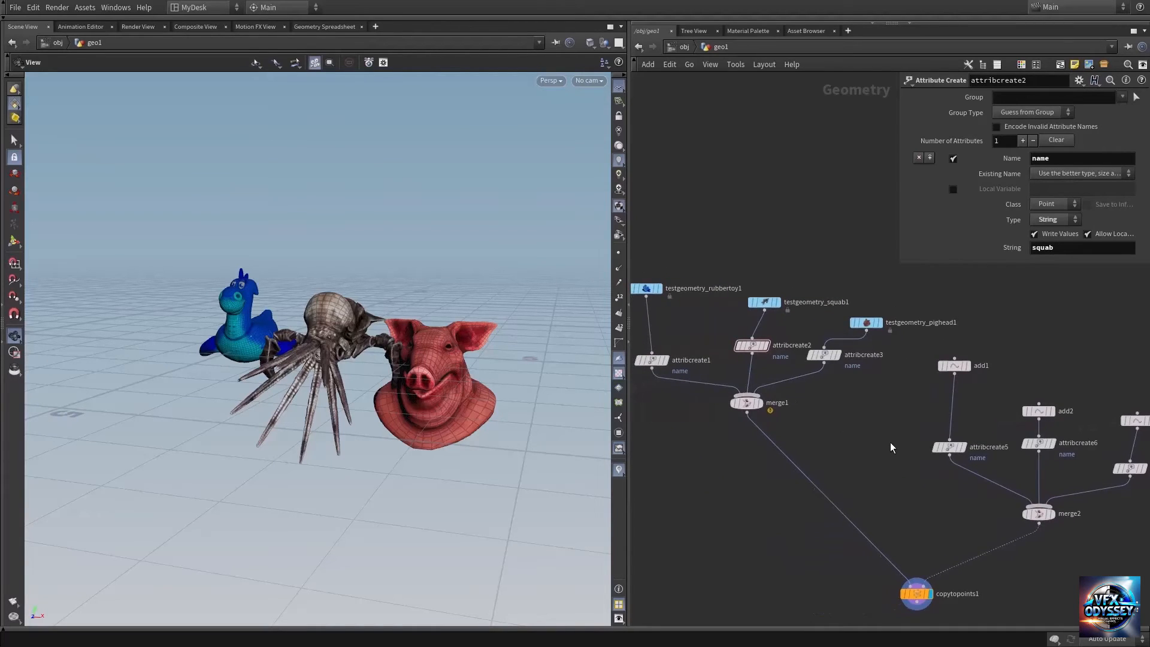
pyautogui.press('Tab')
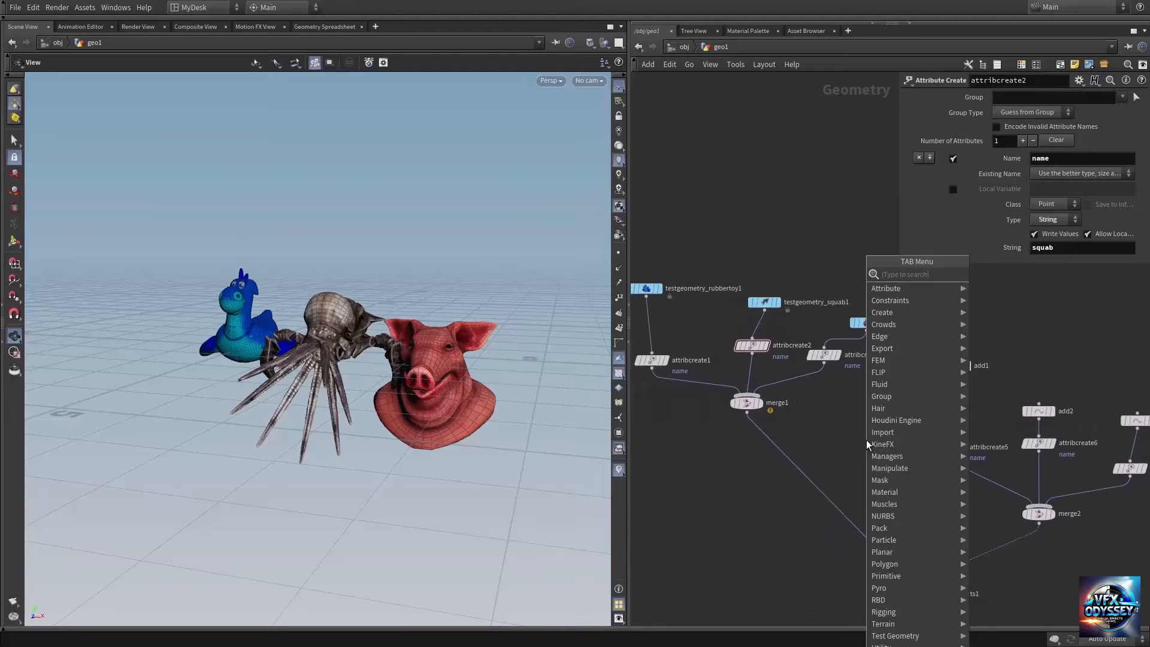
pyautogui.write('conn')
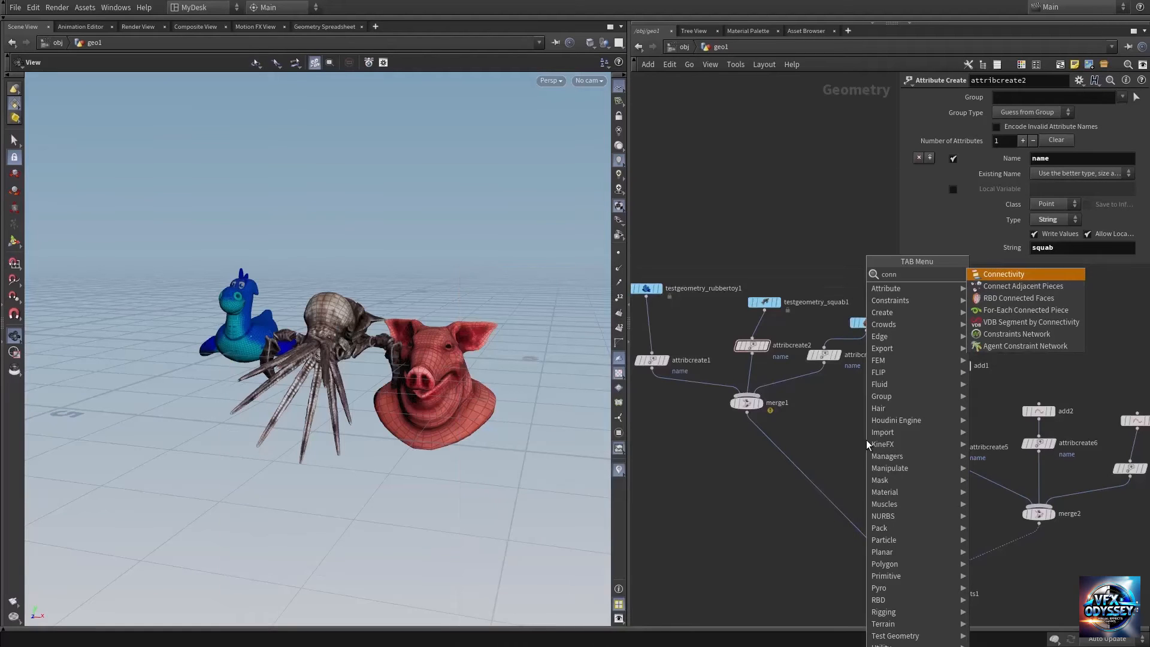
pyautogui.press('Return')
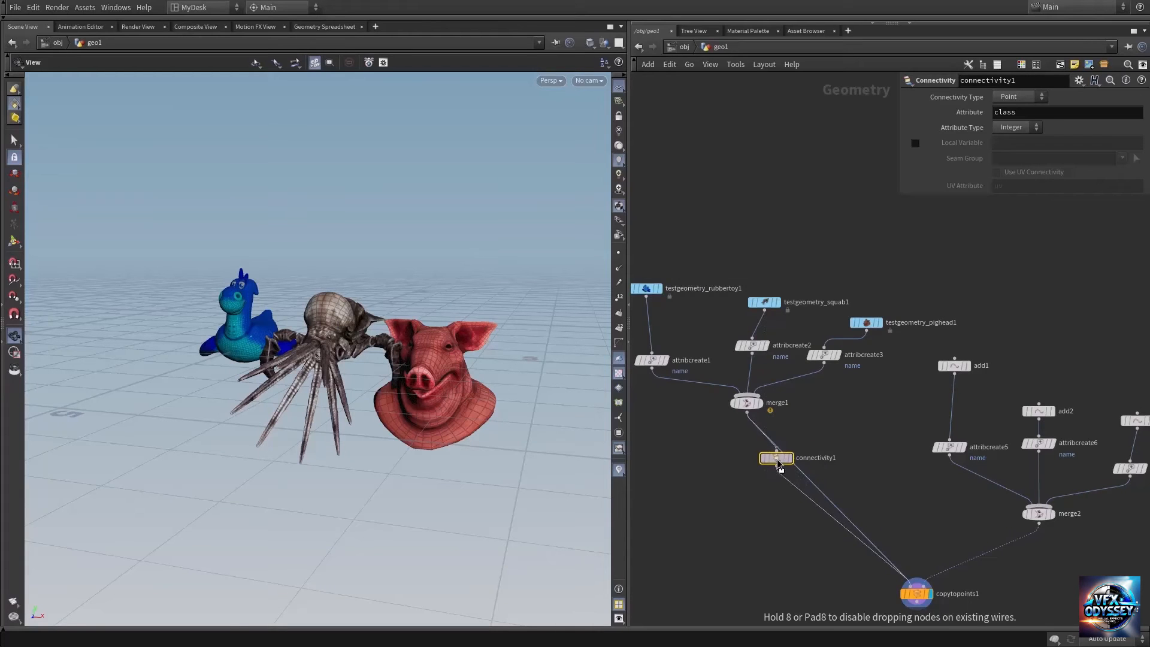
pyautogui.click(766, 465)
pyautogui.moveTo(766, 465); pyautogui.dragTo(759, 457)
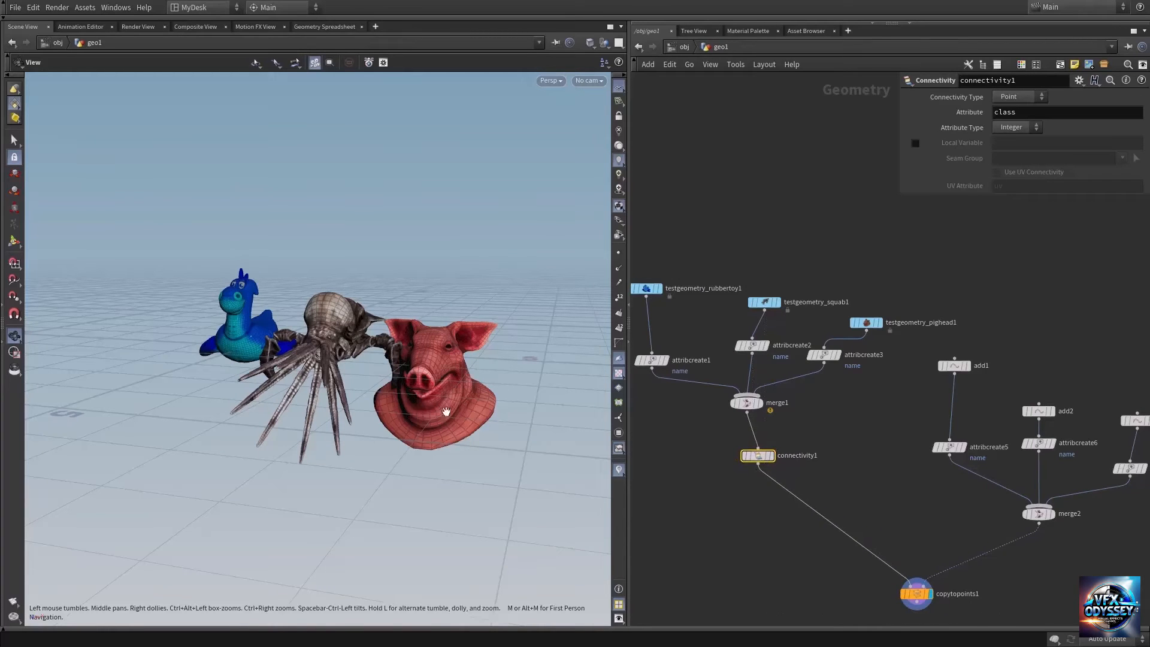
# - Set the Connectivity node's attribute to name
pyautogui.moveTo(447, 411); pyautogui.dragTo(510, 343, button='right')
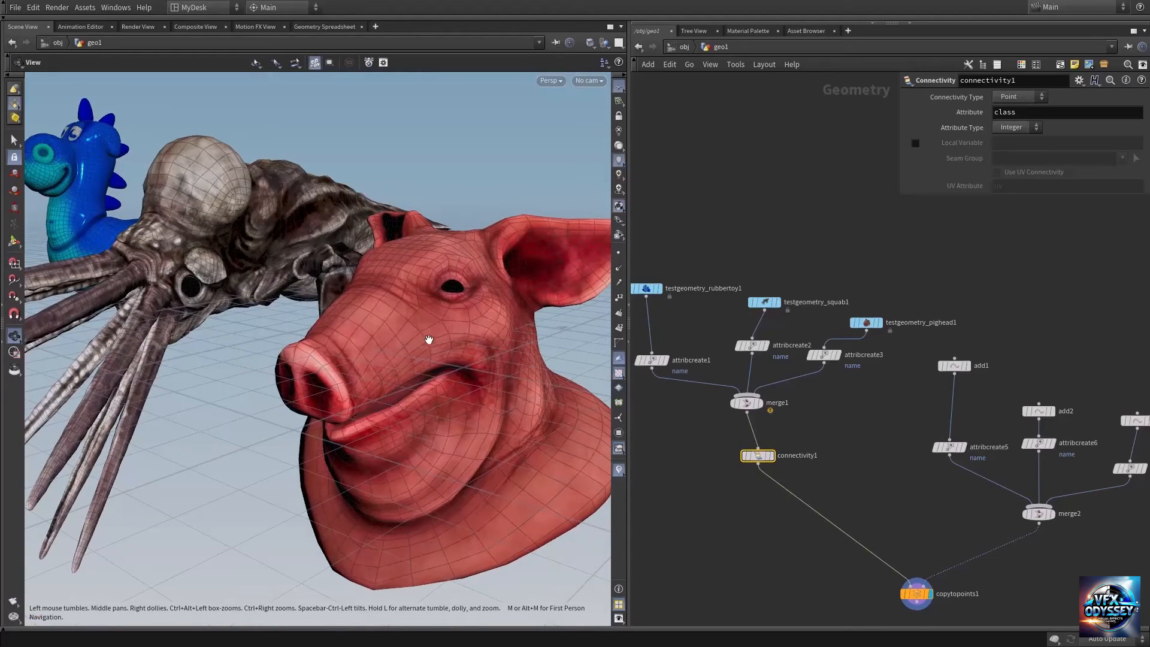
pyautogui.moveTo(422, 342); pyautogui.dragTo(396, 320)
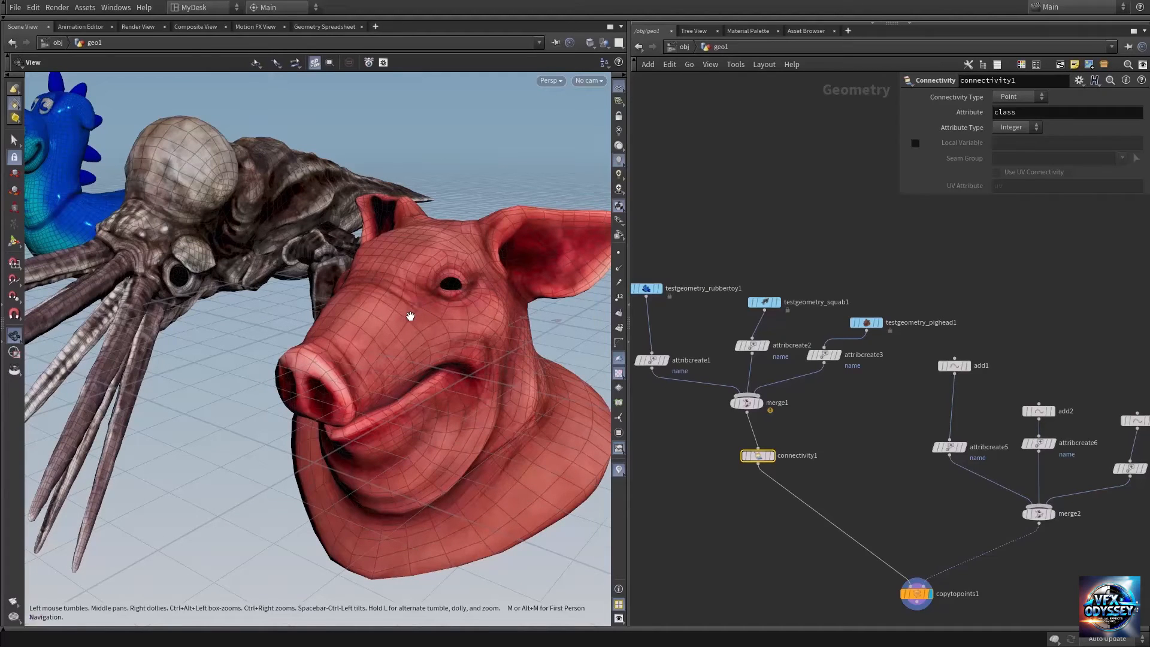
pyautogui.moveTo(443, 328); pyautogui.dragTo(400, 352)
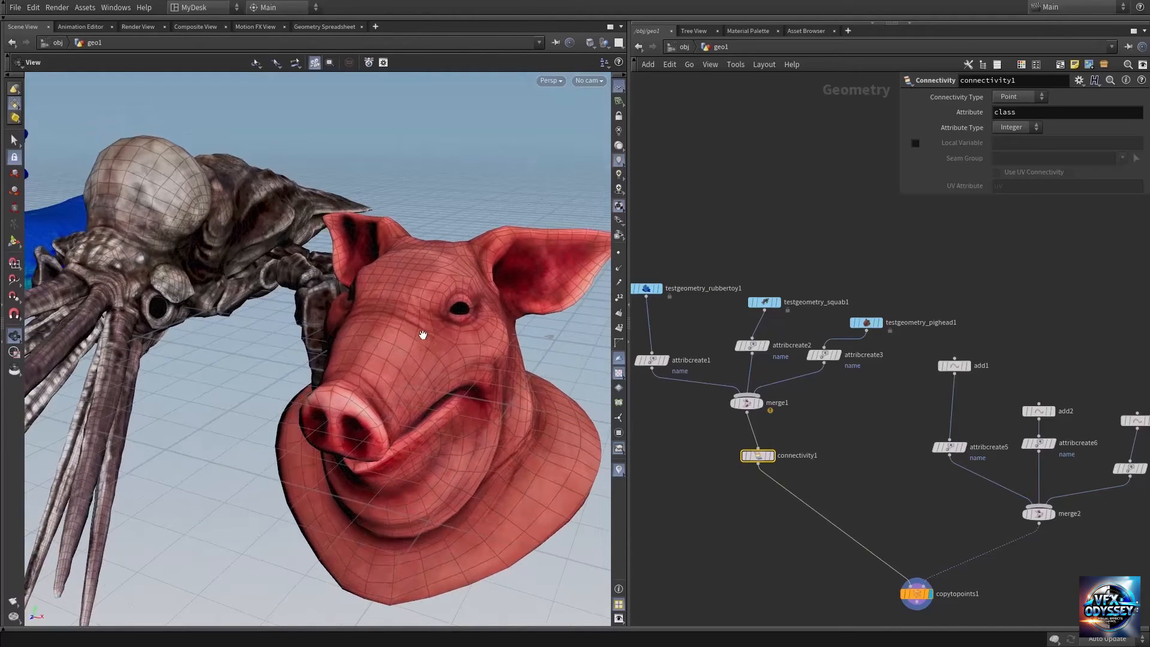
pyautogui.click(1032, 112)
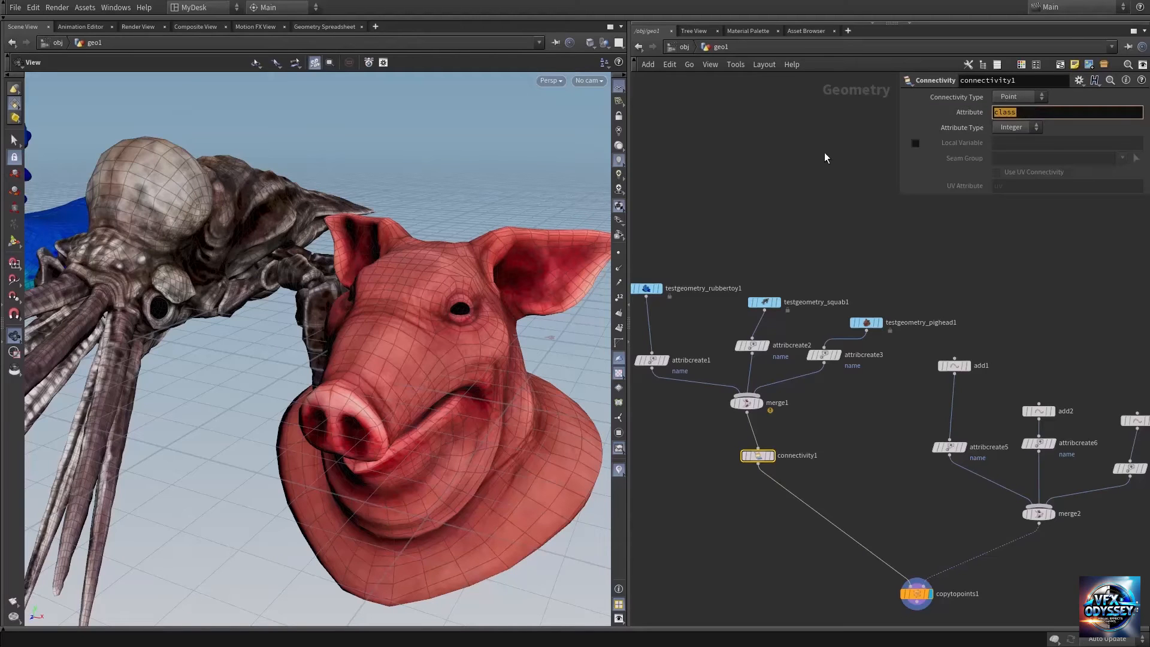
pyautogui.write('name')
pyautogui.press('Return')
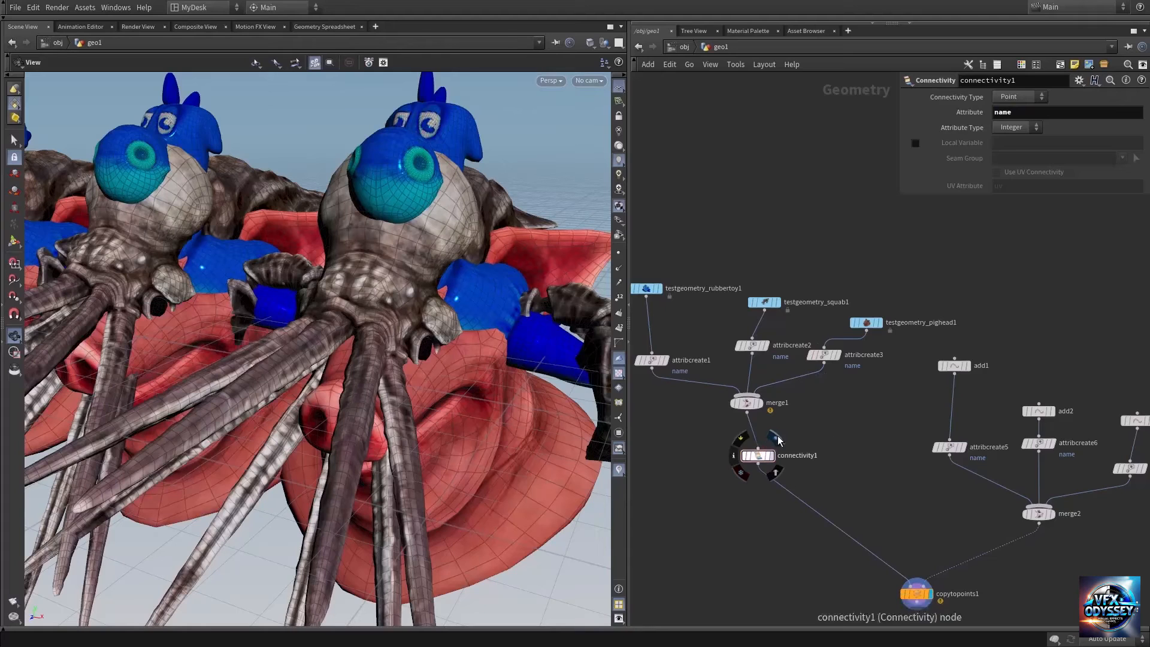
# - Display the Connectivity node, set its attribute type to String and inspect its node info
pyautogui.click(775, 437)
pyautogui.middleClick(799, 452)
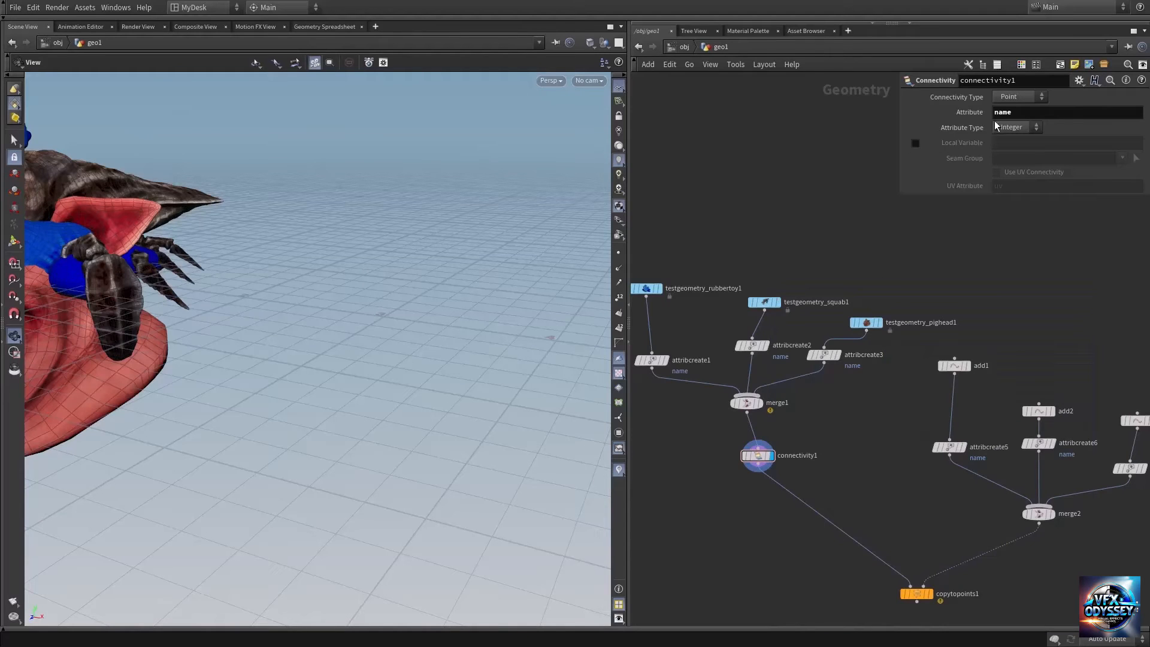
pyautogui.click(1036, 127)
pyautogui.click(1007, 151)
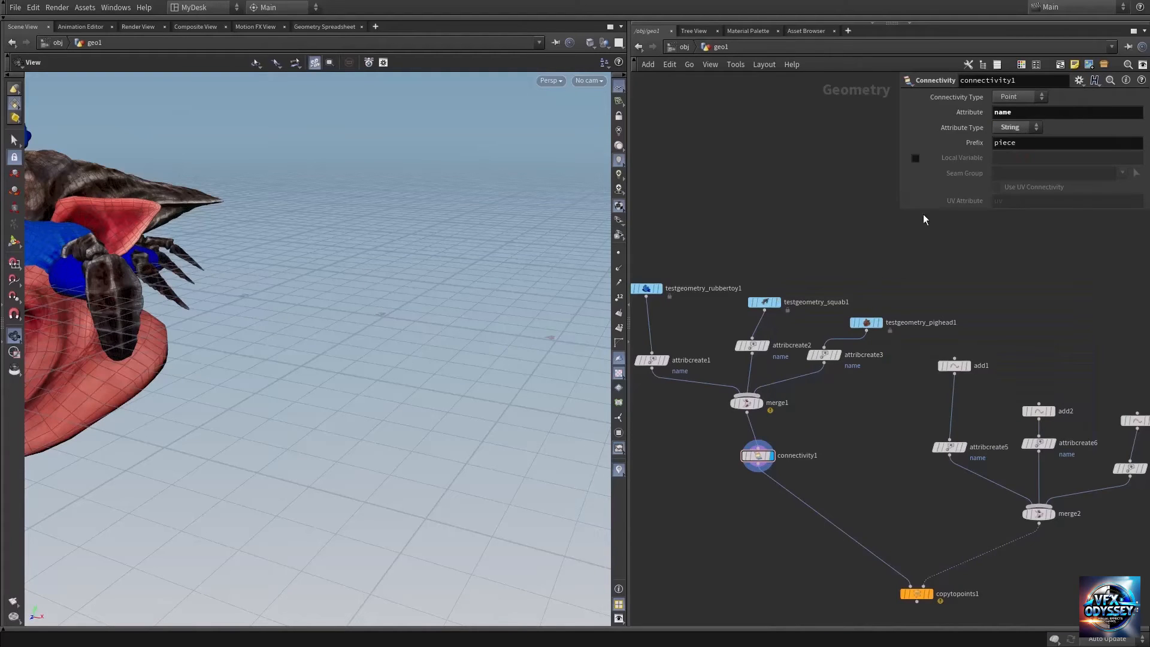
pyautogui.middleClick(761, 456)
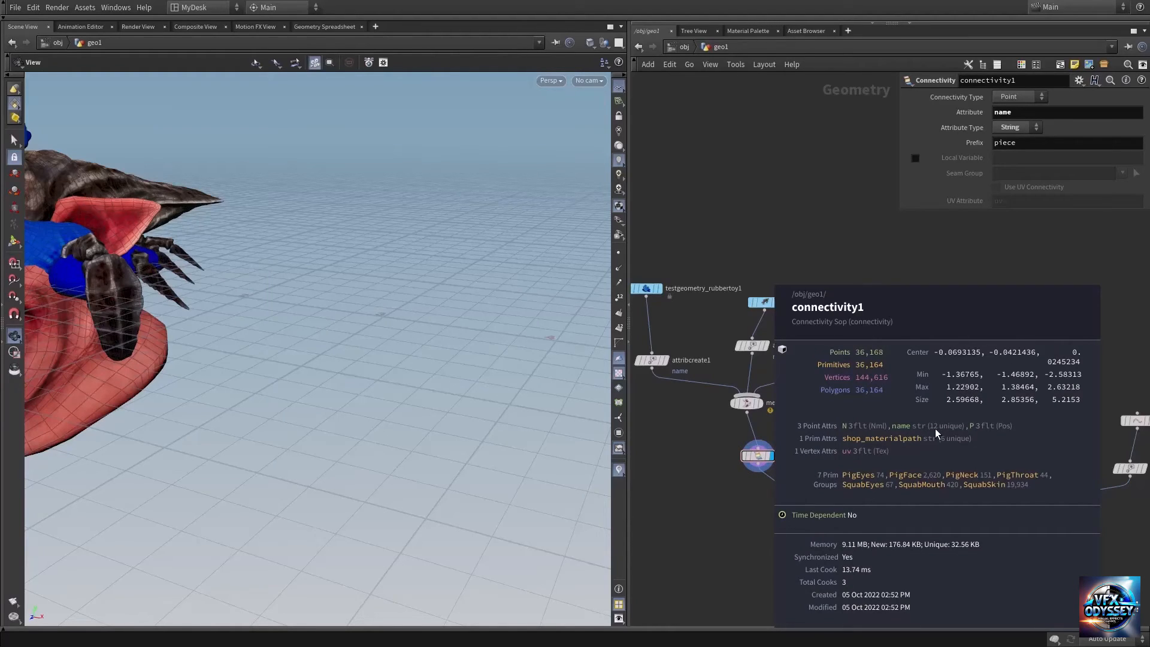
# - Delete the three Attribute Create nodes below the test geometries and recheck the Connectivity node's info
pyautogui.moveTo(857, 421); pyautogui.dragTo(940, 450, button='middle')
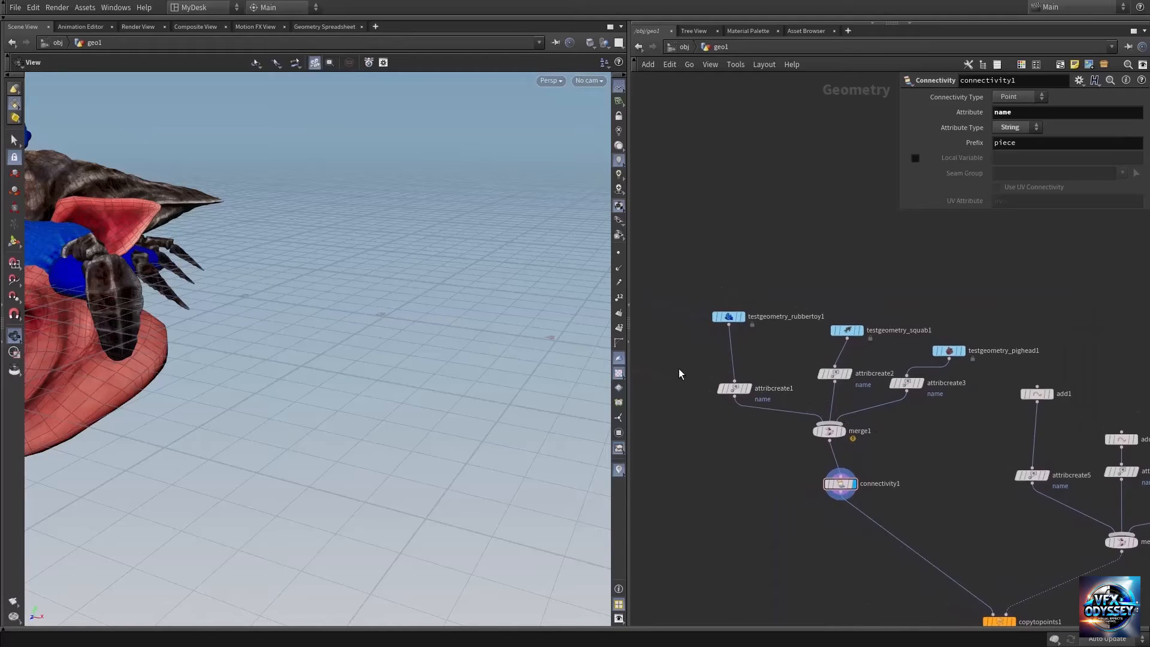
pyautogui.moveTo(723, 393); pyautogui.dragTo(926, 405)
pyautogui.press('Delete')
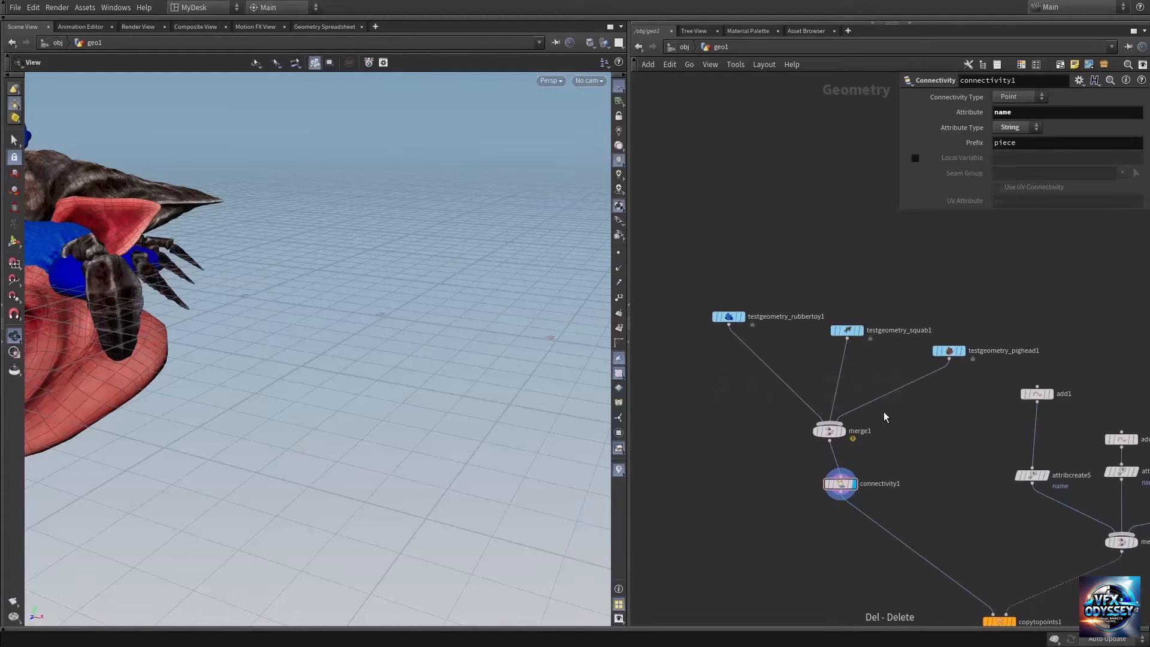
pyautogui.moveTo(905, 458); pyautogui.dragTo(877, 478, button='middle')
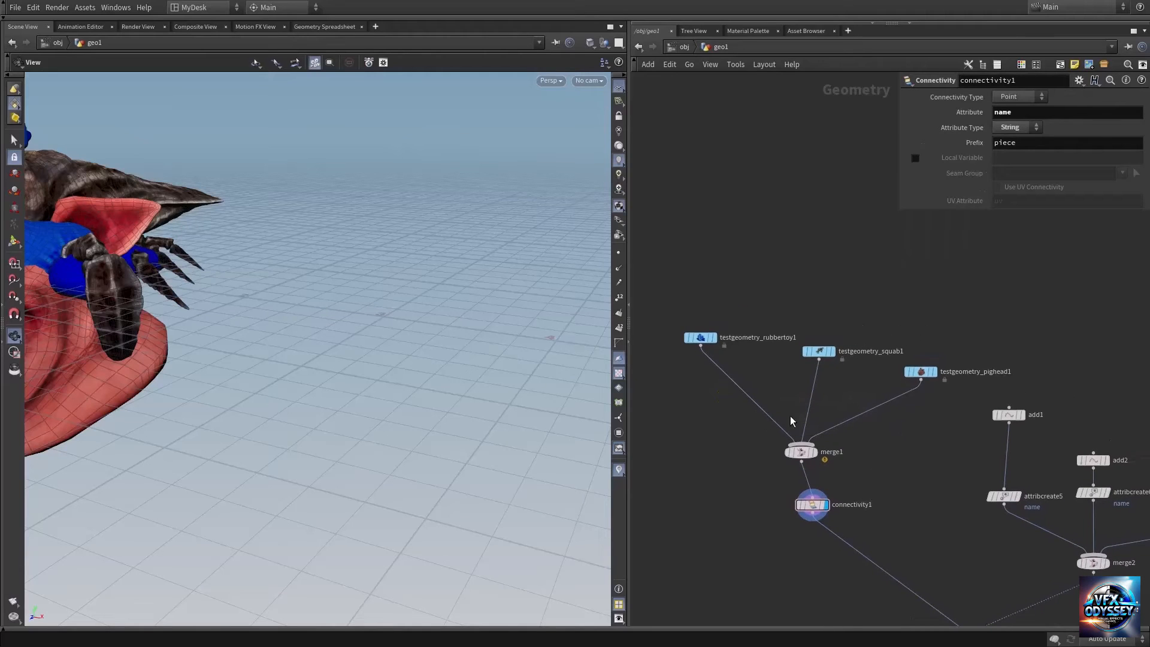
pyautogui.middleClick(815, 508)
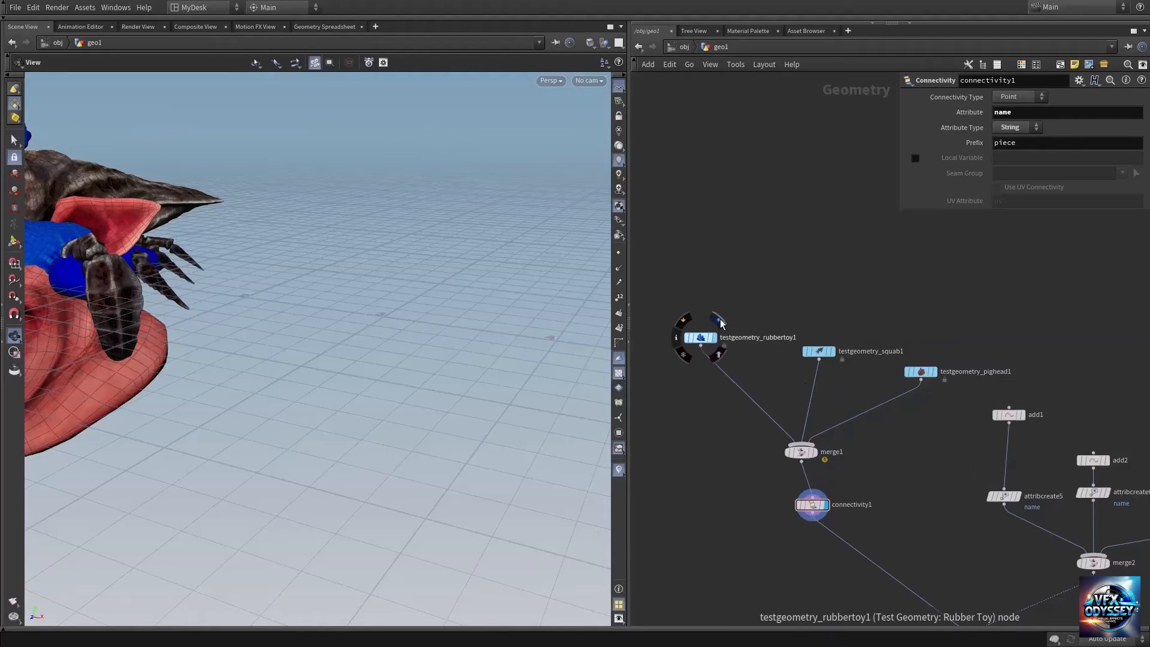
# - Display the rubber toy alone and list its 3D connected geometry islands in the selection tool, then return to viewing
pyautogui.click(713, 337)
pyautogui.moveTo(75, 254); pyautogui.dragTo(318, 351, button='middle')
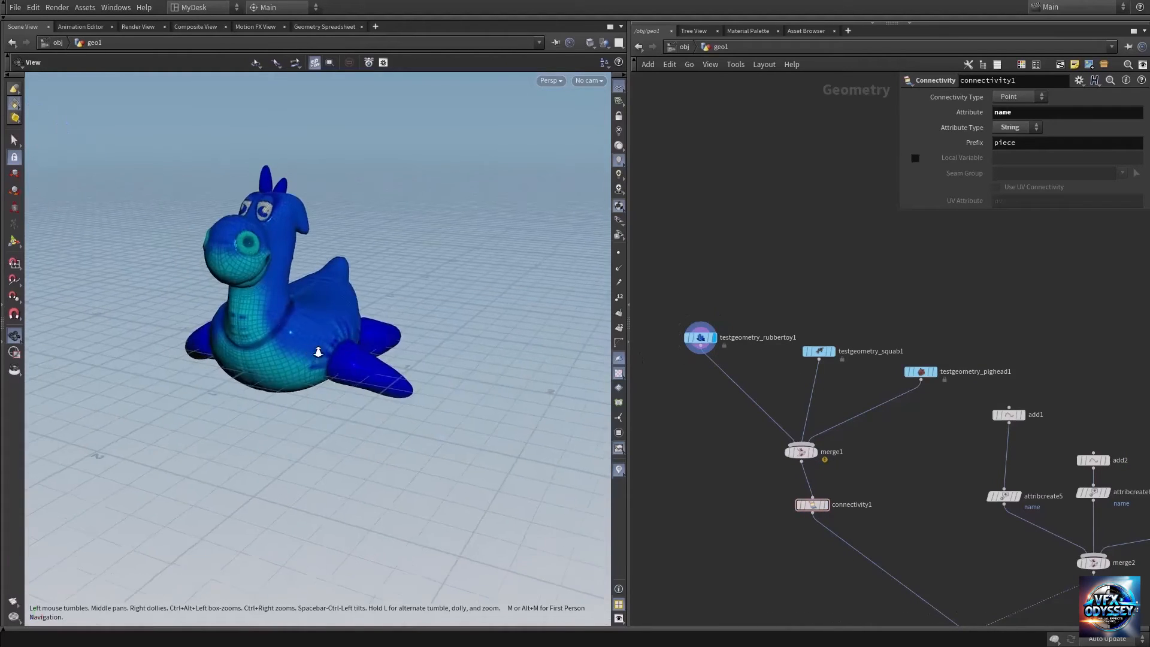
pyautogui.moveTo(318, 351); pyautogui.dragTo(426, 353, button='right')
pyautogui.moveTo(292, 331); pyautogui.dragTo(275, 343)
pyautogui.moveTo(353, 361); pyautogui.dragTo(197, 272)
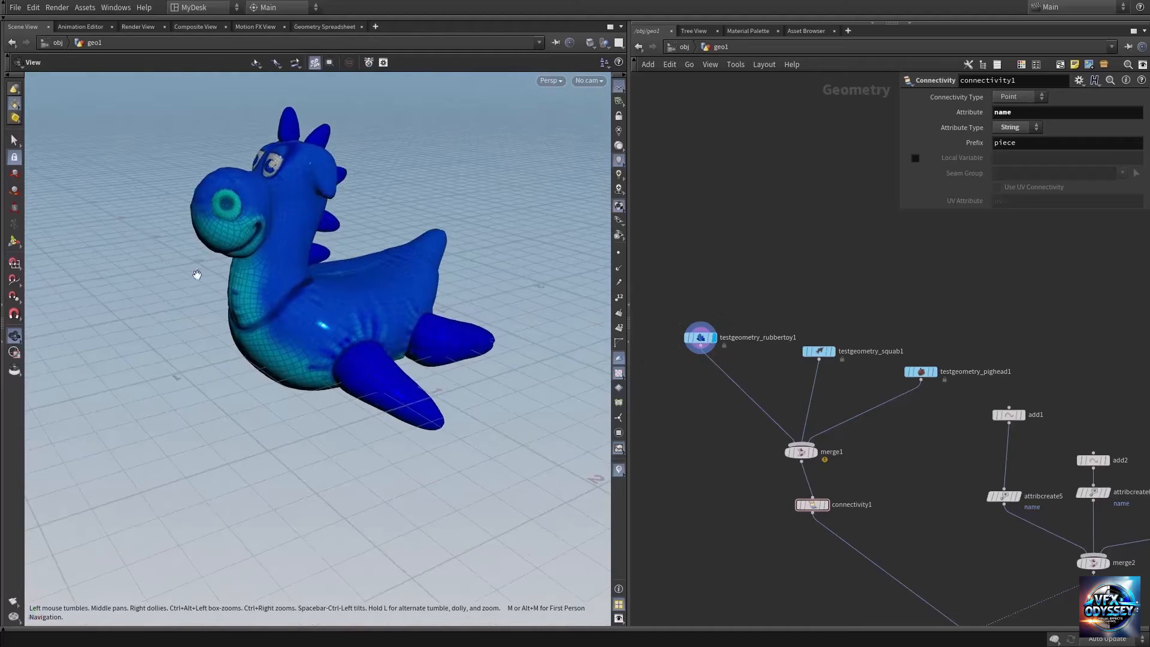
pyautogui.click(18, 144)
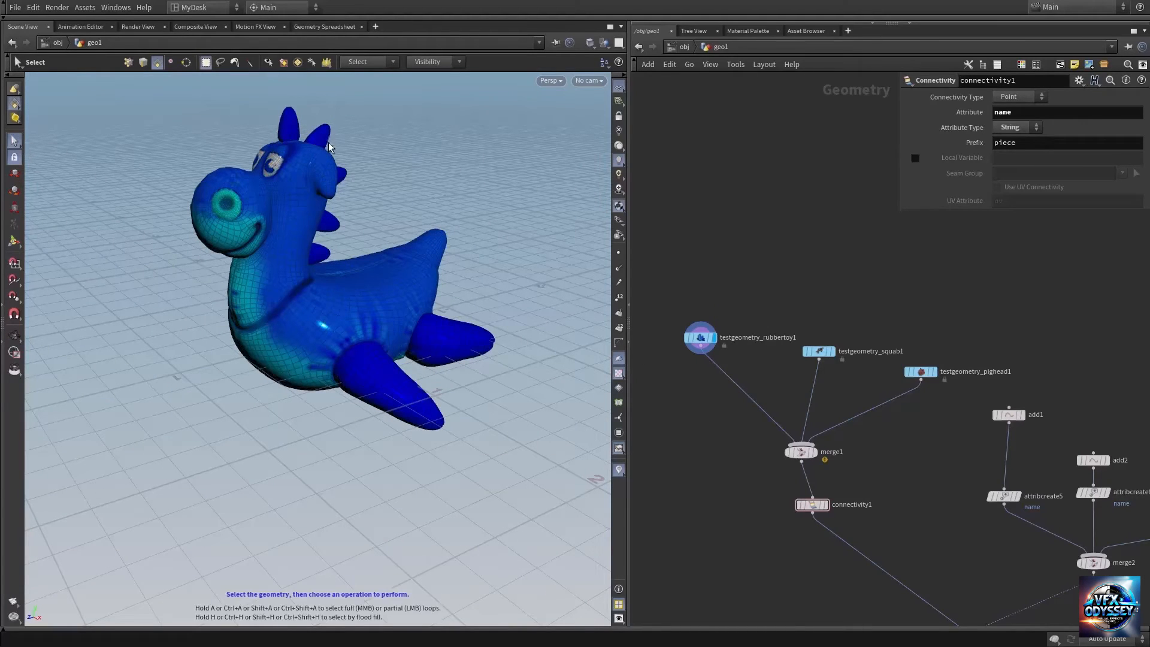
pyautogui.click(381, 62)
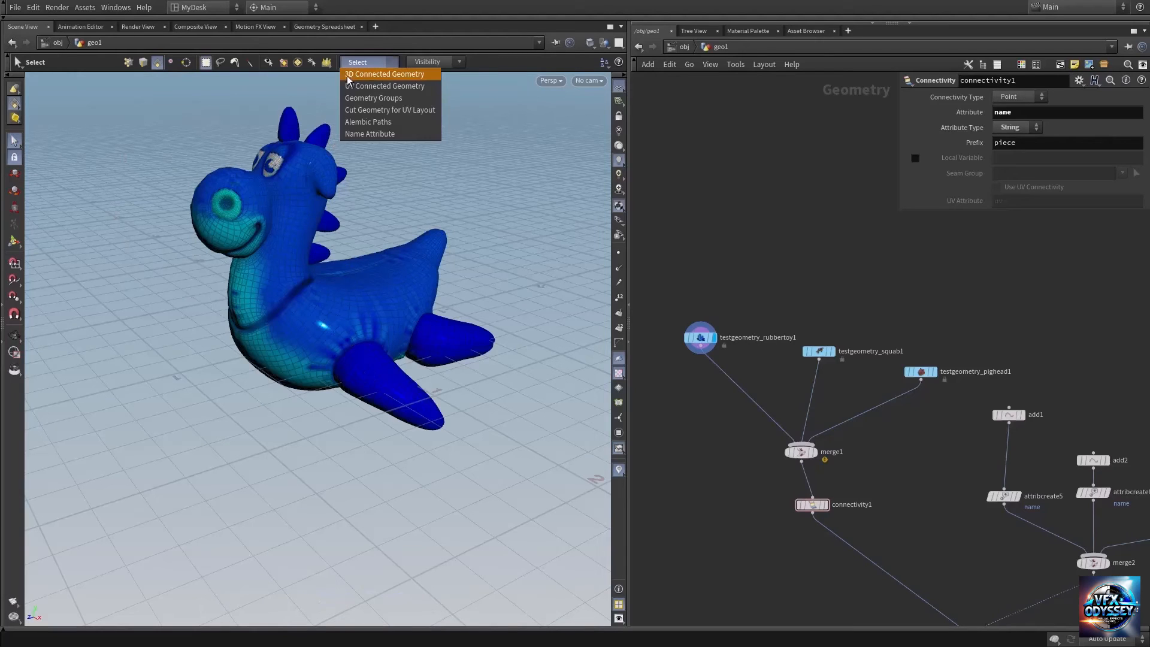
pyautogui.click(377, 74)
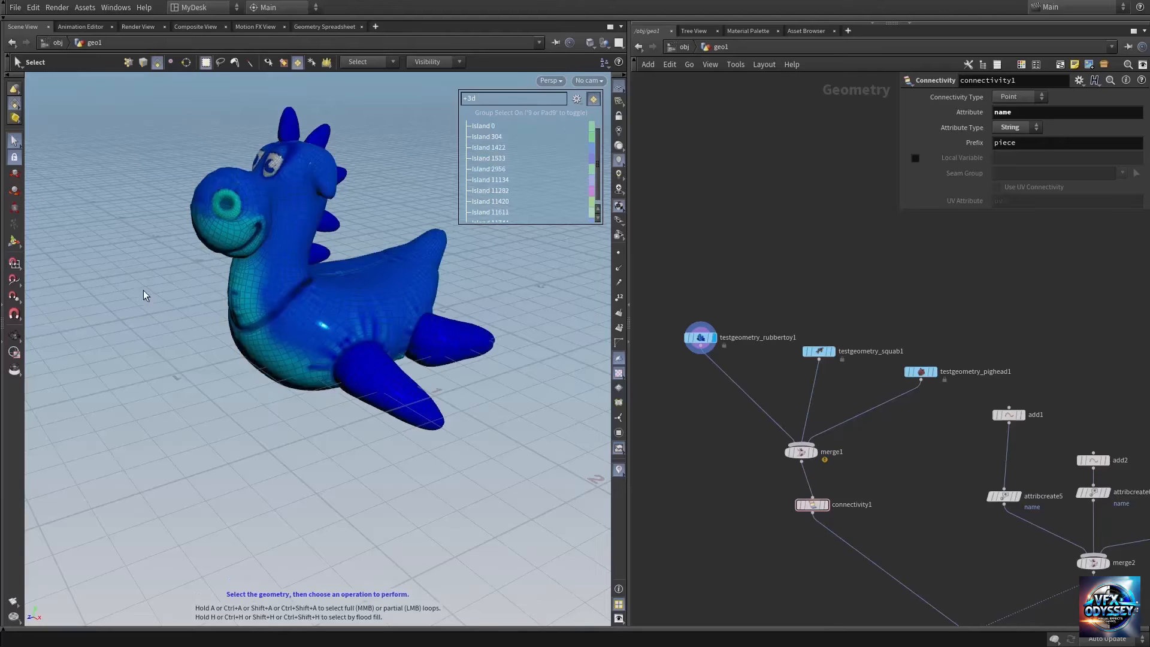
pyautogui.press('Escape')
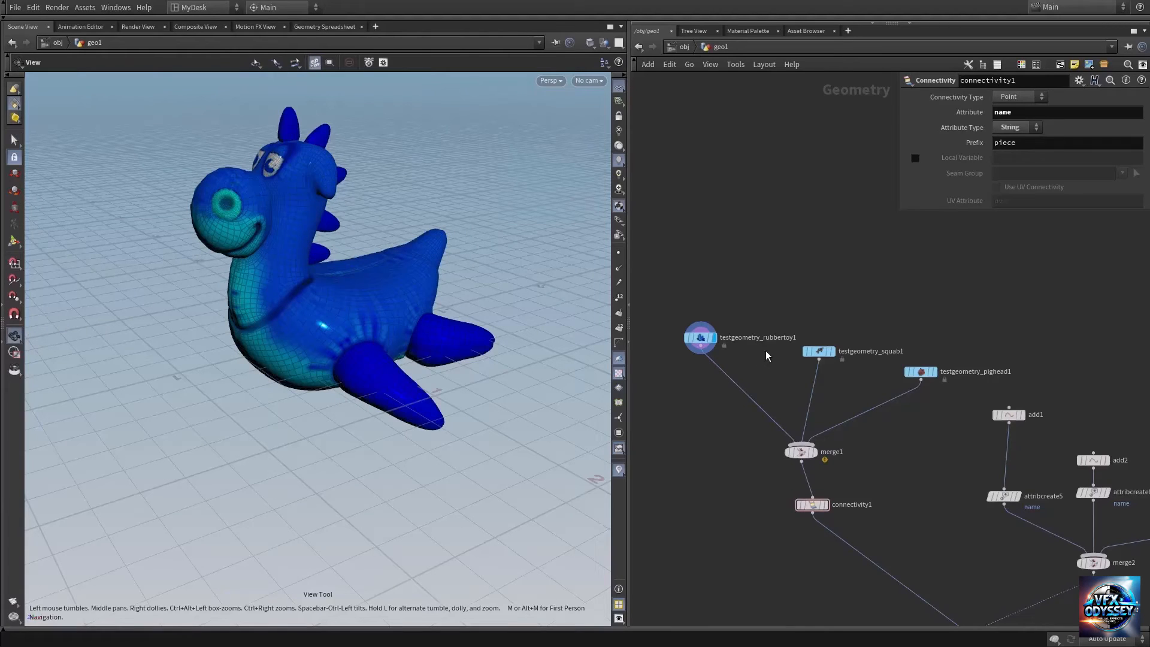
# - Add a Pack node and insert it on the connection between the rubber toy and the first merge
pyautogui.moveTo(779, 343); pyautogui.dragTo(829, 322, button='middle')
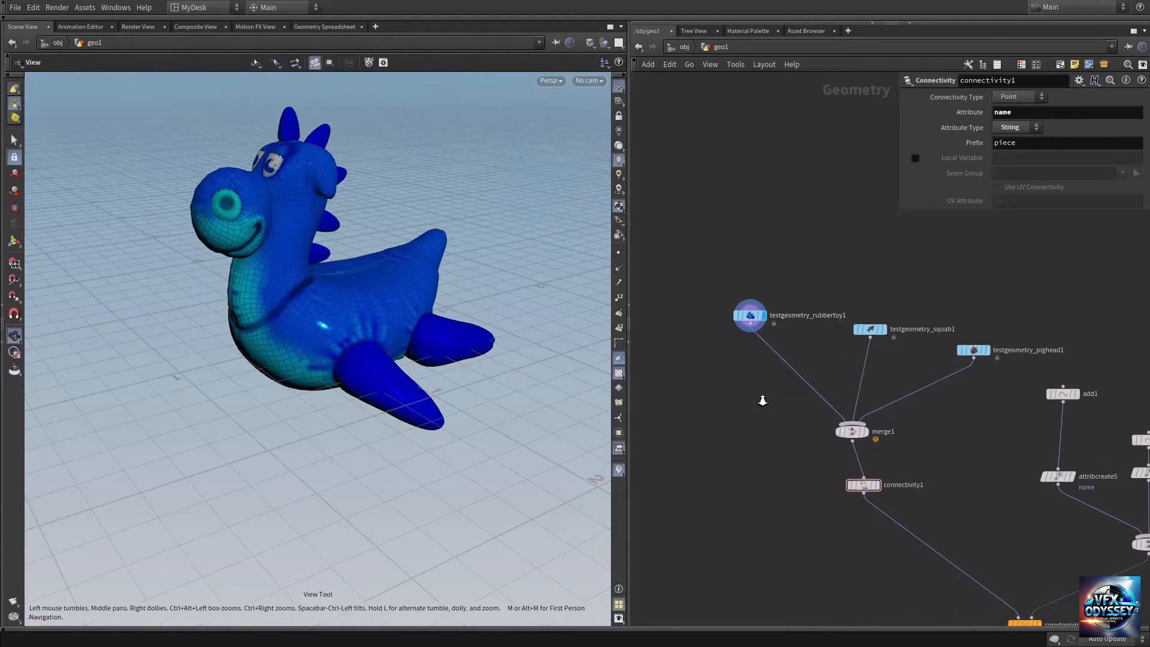
pyautogui.press('Tab')
pyautogui.write('p')
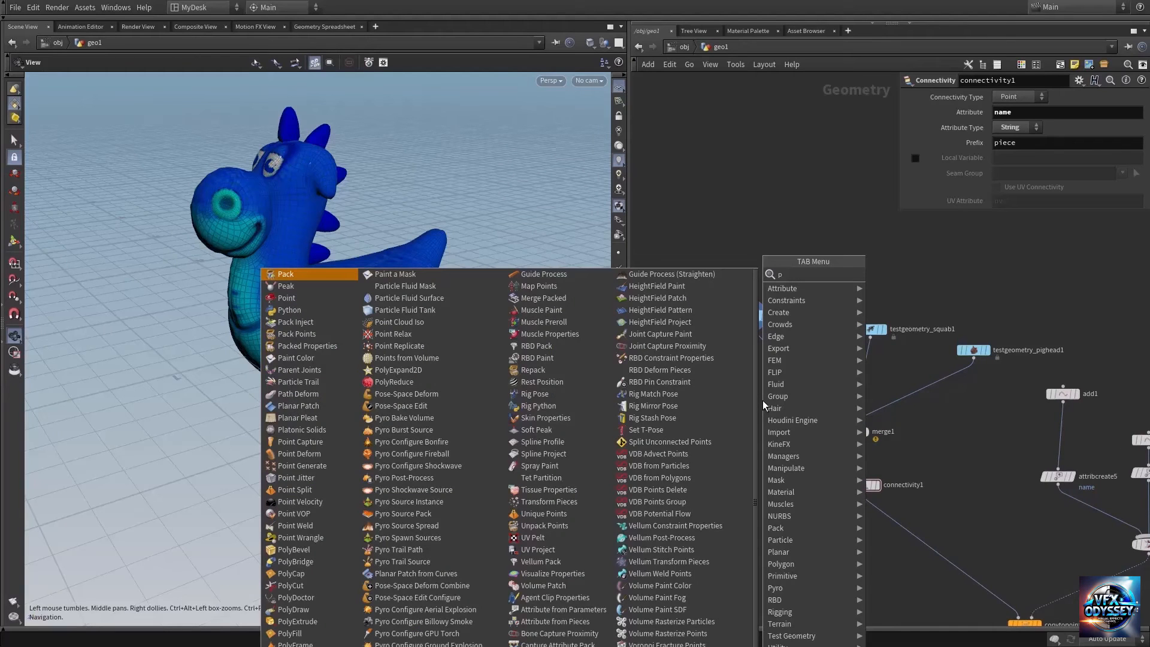
pyautogui.write('ack')
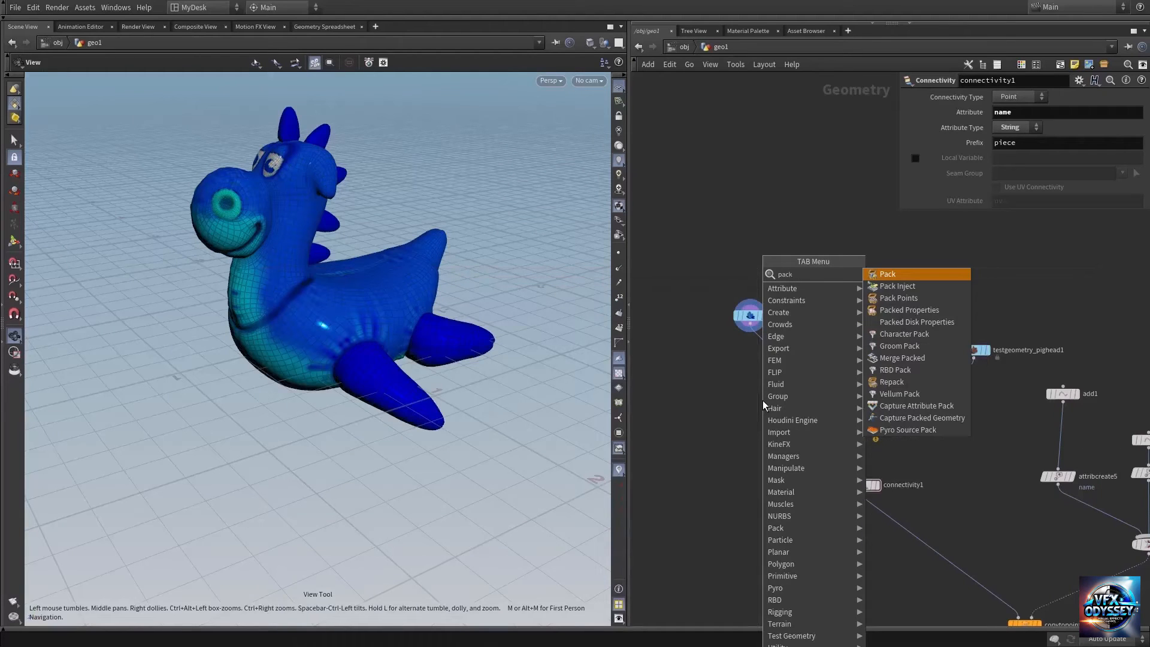
pyautogui.press('Return')
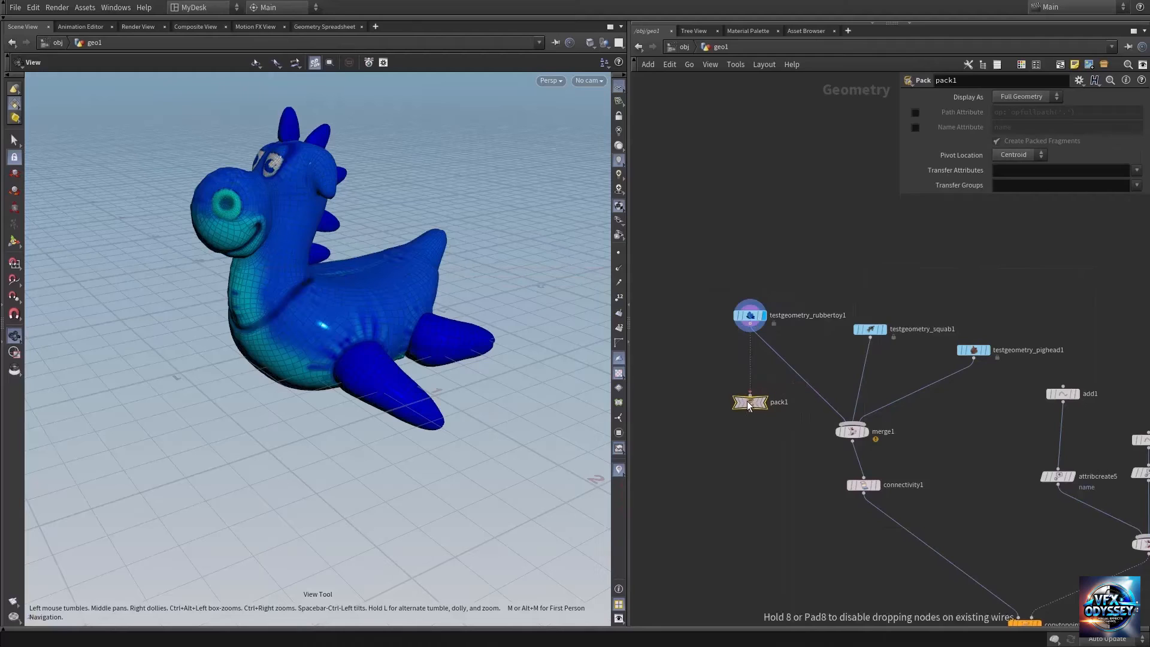
pyautogui.click(749, 406)
pyautogui.middleClick(750, 324)
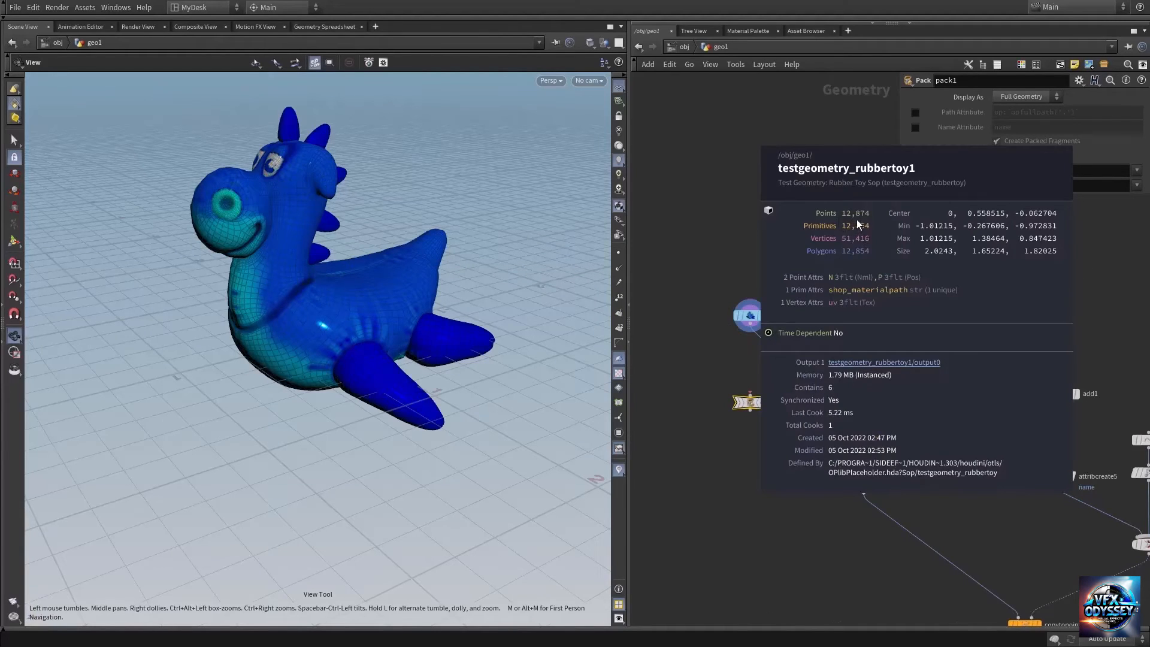
pyautogui.moveTo(750, 394); pyautogui.dragTo(779, 363)
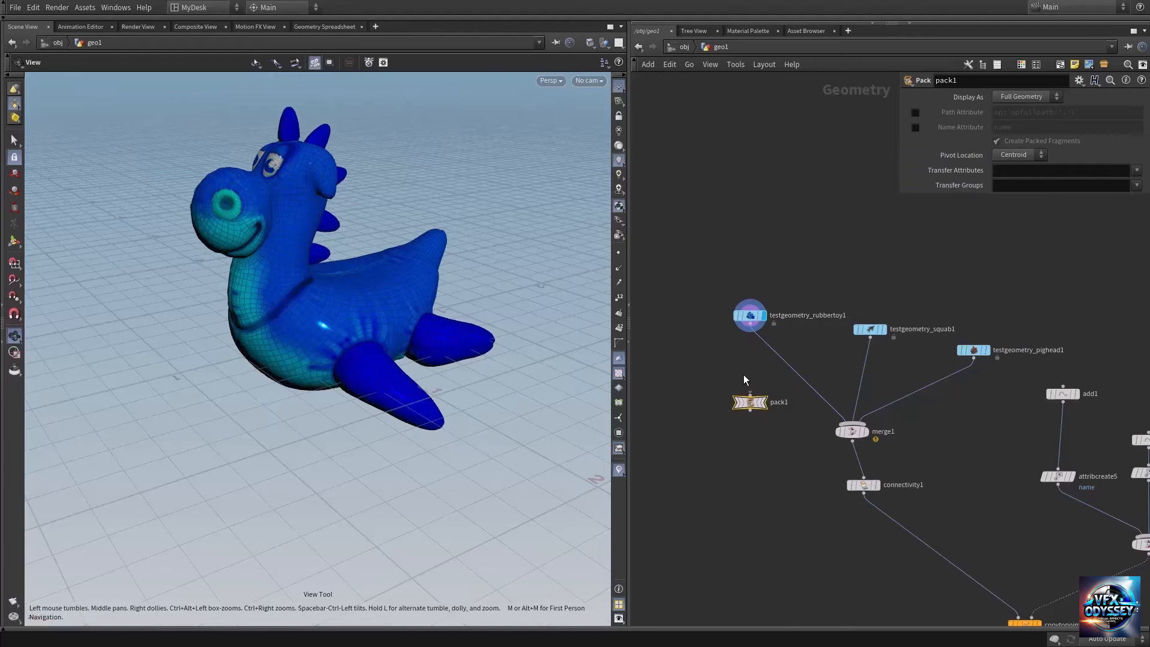
pyautogui.moveTo(746, 402); pyautogui.dragTo(769, 386)
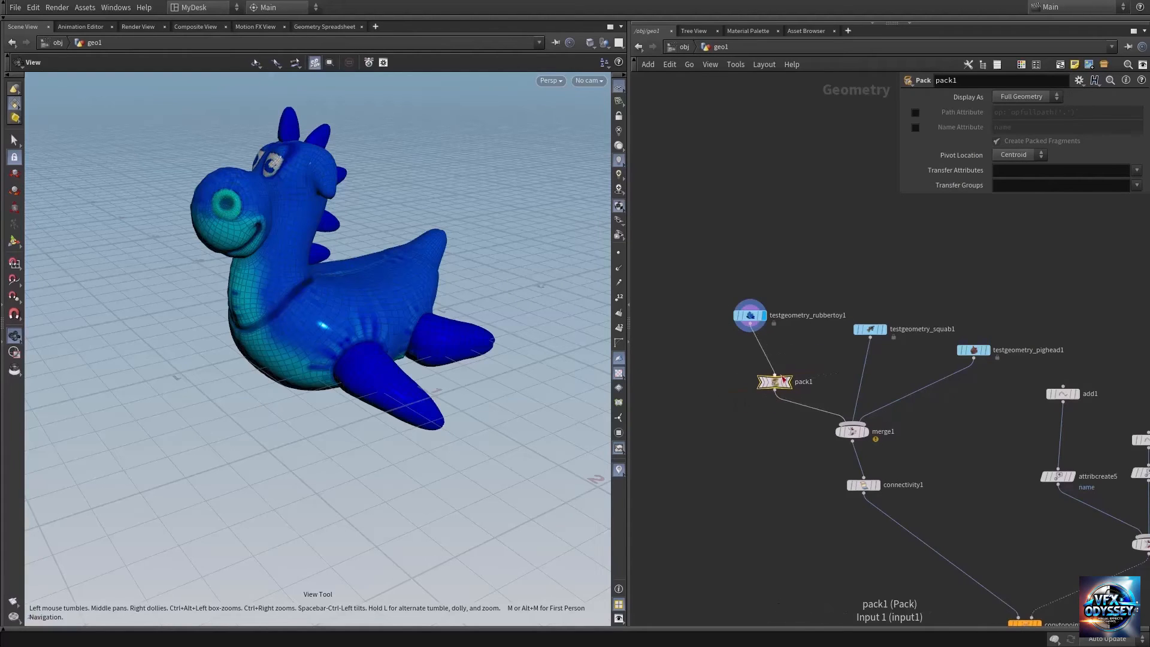
# - Display the Pack node, place it directly below the rubber toy and inspect its node info
pyautogui.click(793, 368)
pyautogui.middleClick(776, 388)
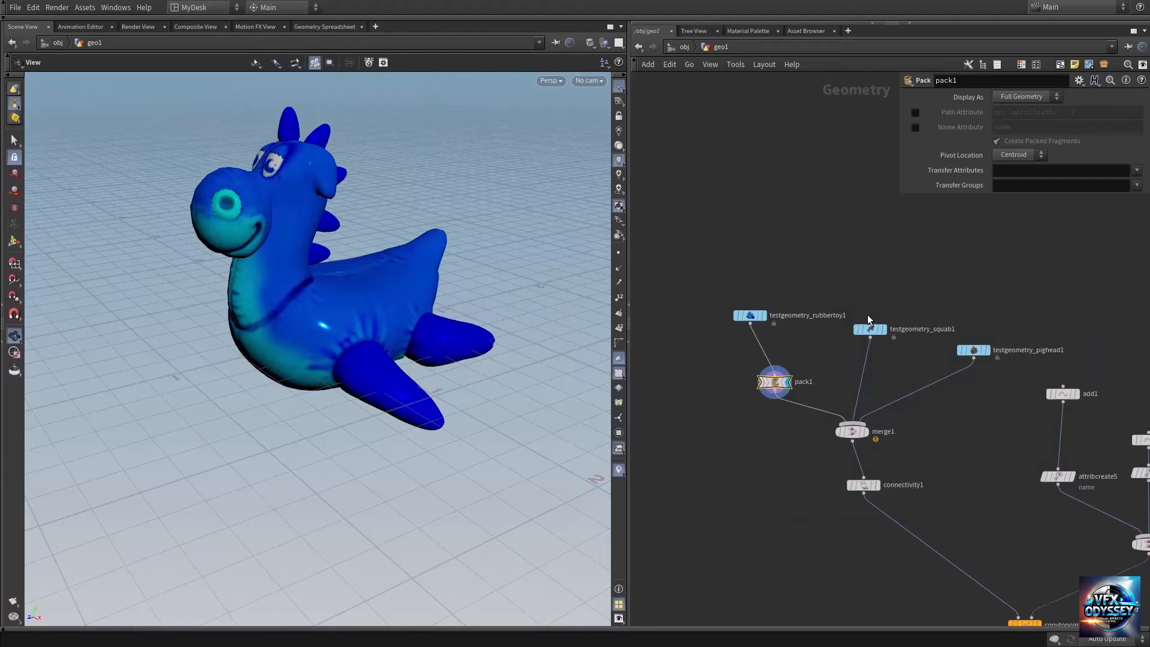
pyautogui.moveTo(780, 386); pyautogui.dragTo(760, 364)
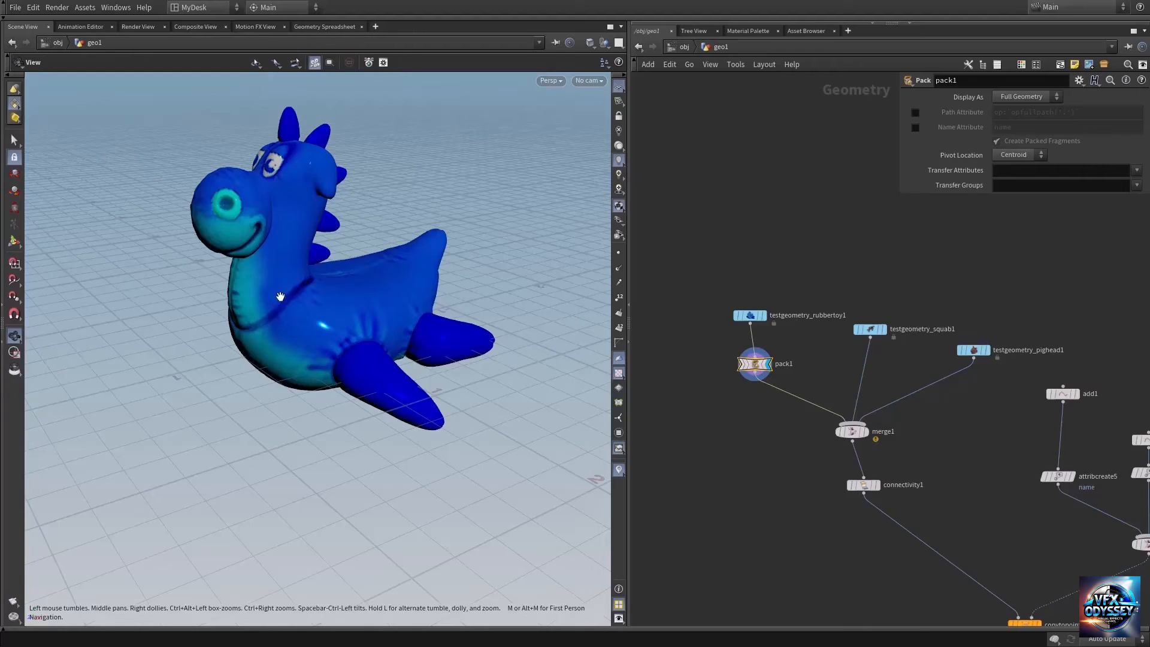
pyautogui.moveTo(842, 344); pyautogui.dragTo(806, 369, button='middle')
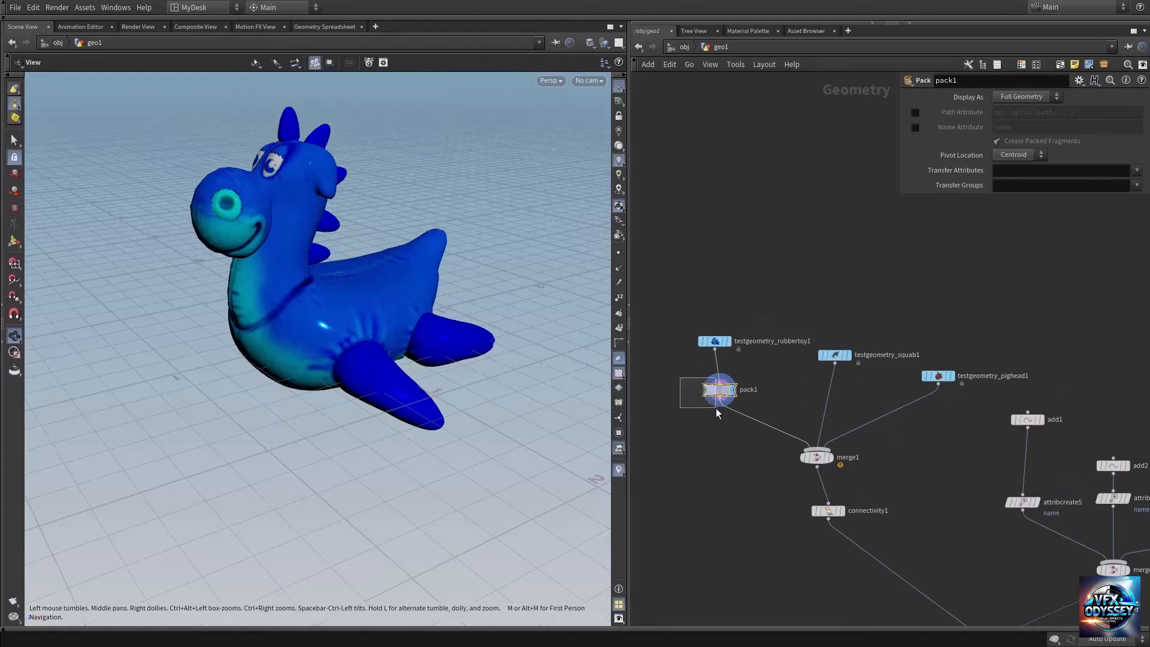
pyautogui.moveTo(308, 298); pyautogui.dragTo(322, 363, button='middle')
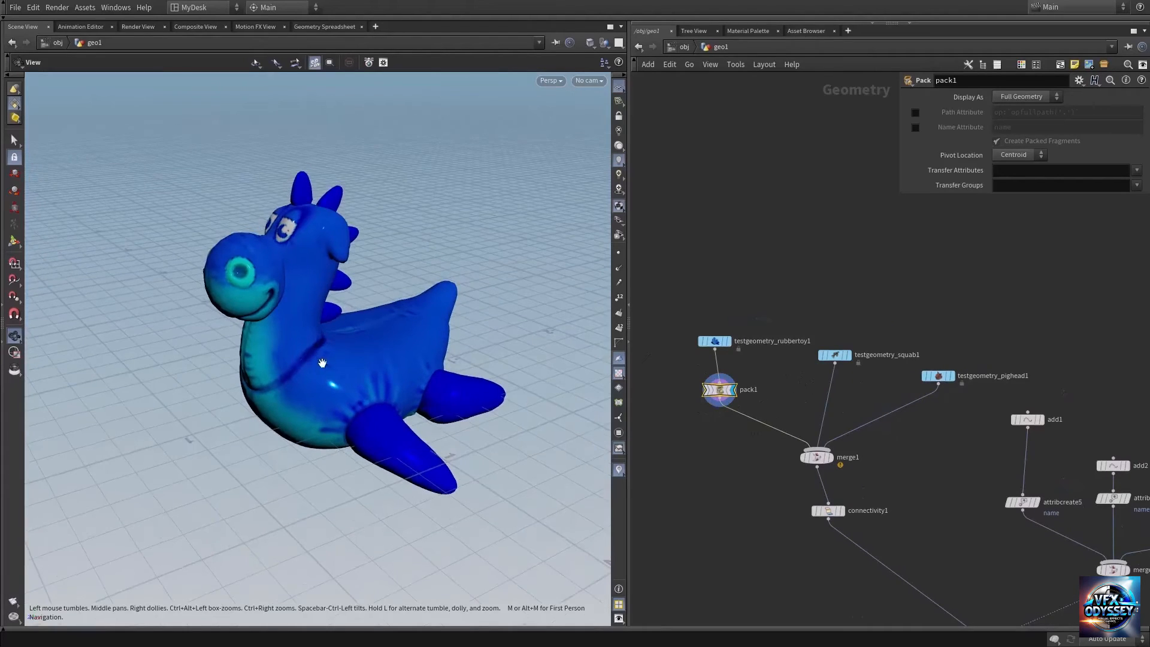
pyautogui.moveTo(790, 391); pyautogui.dragTo(798, 352, button='middle')
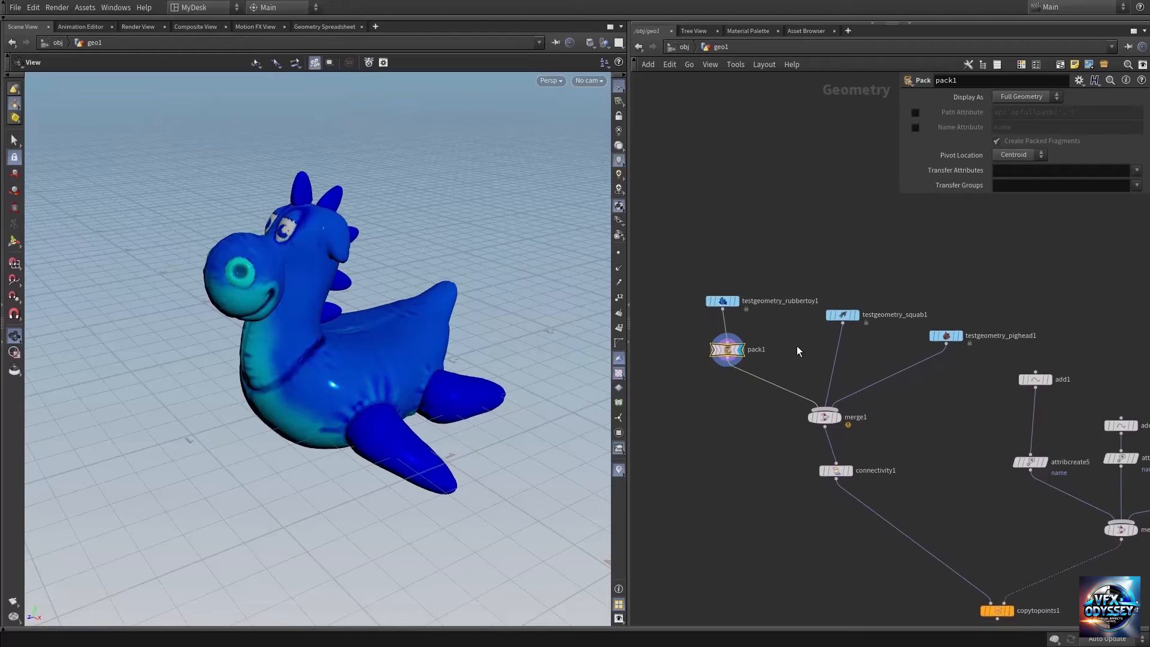
pyautogui.middleClick(727, 352)
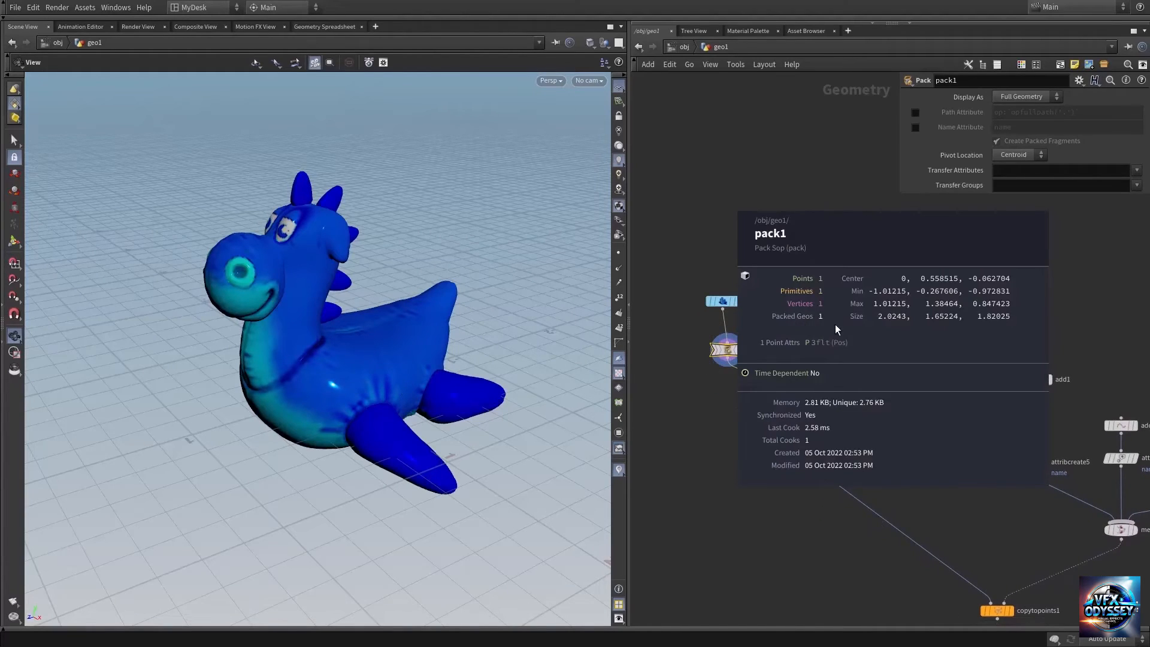
# - Display the Connectivity node and inspect its node info with the packed rubber toy in the merge
pyautogui.moveTo(926, 466); pyautogui.dragTo(878, 399, button='middle')
pyautogui.click(802, 403)
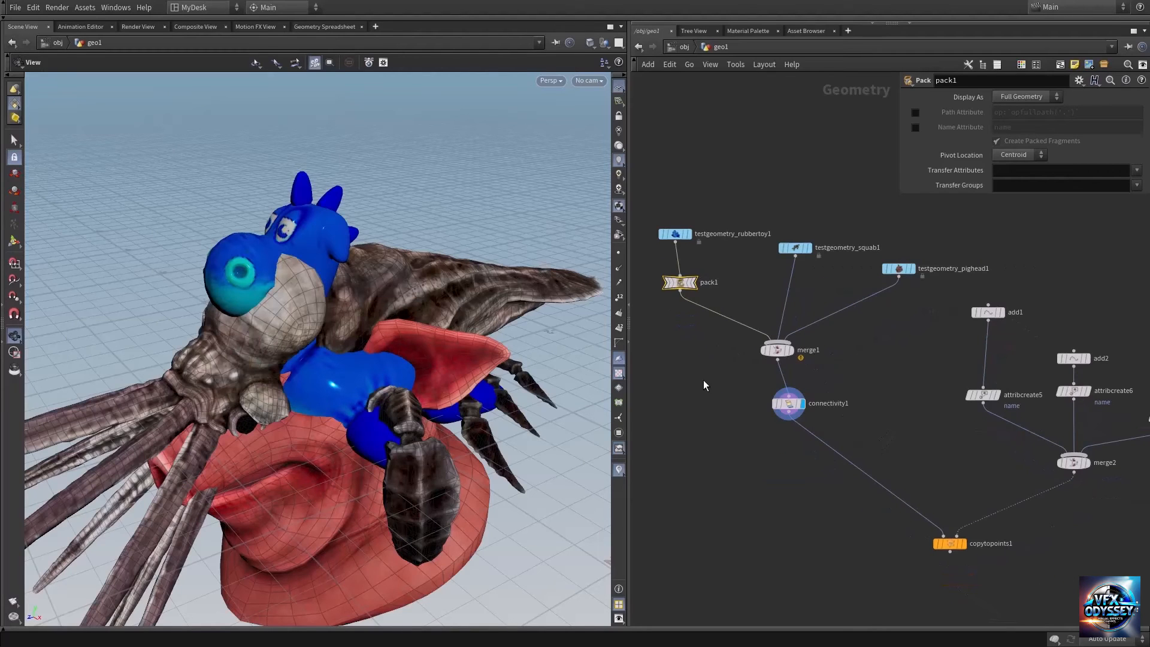
pyautogui.click(788, 403)
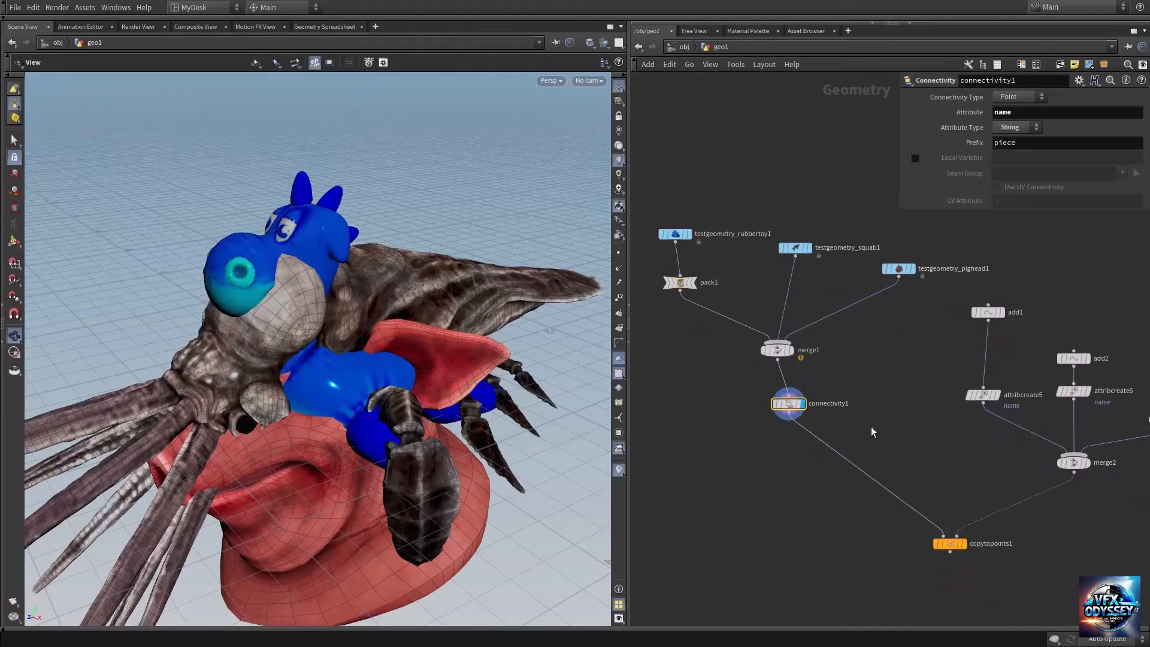
pyautogui.middleClick(790, 409)
# - Move the add2 node up and delete the three Attribute Create nodes below the Add nodes
pyautogui.moveTo(907, 440); pyautogui.dragTo(805, 419, button='middle')
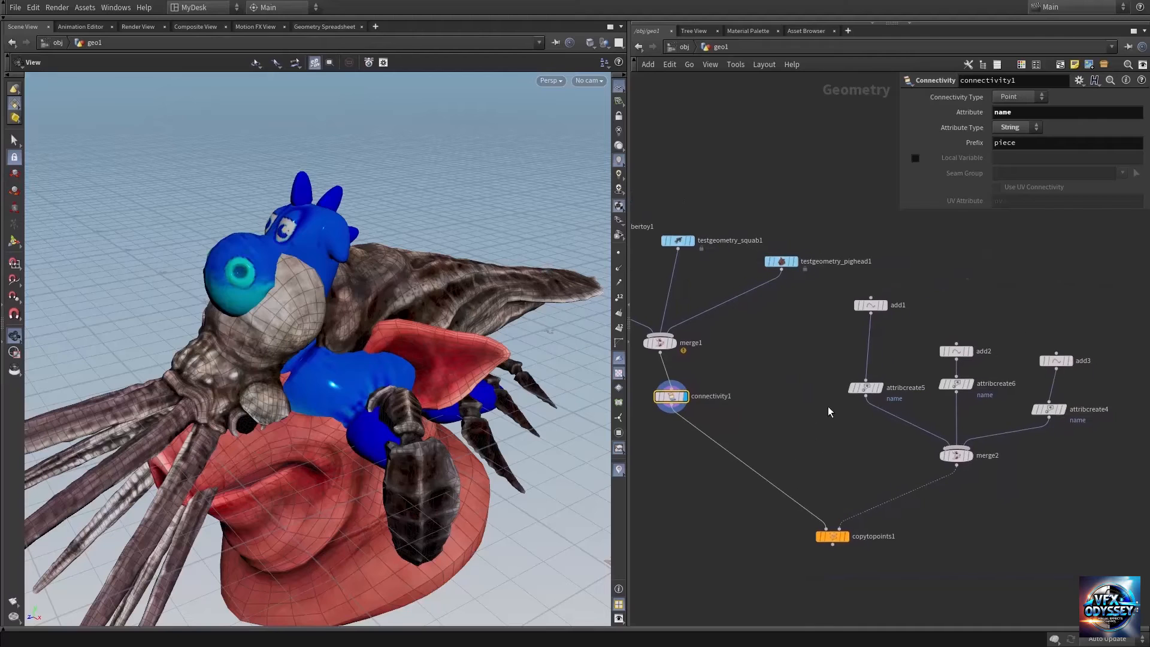
pyautogui.moveTo(957, 349); pyautogui.dragTo(955, 339)
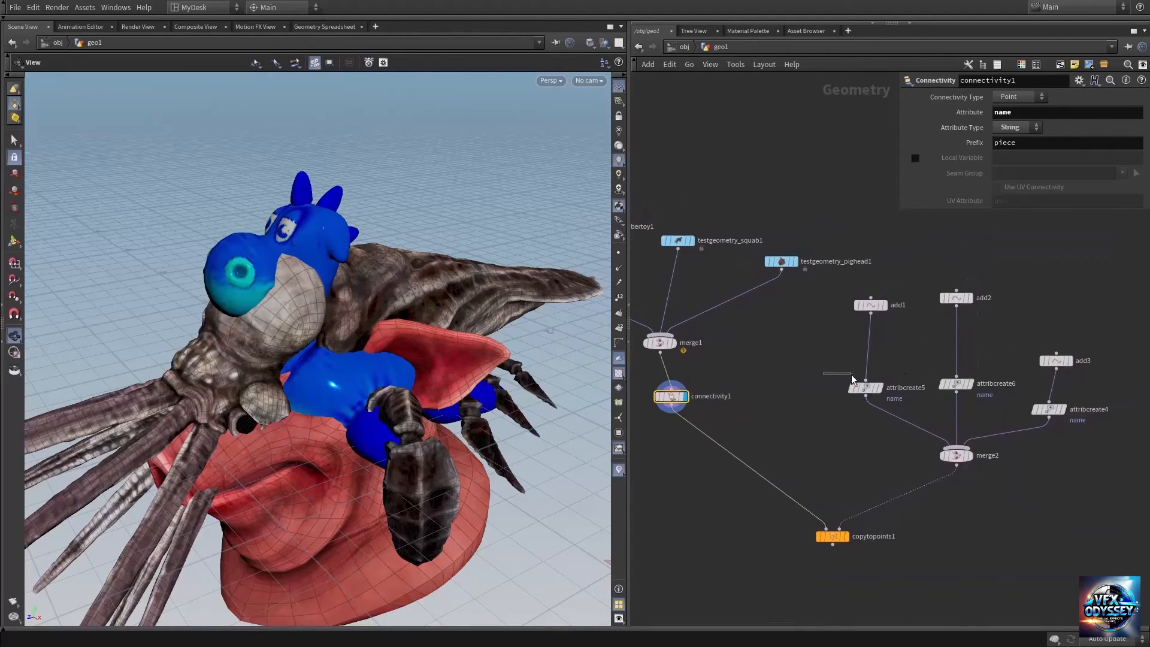
pyautogui.moveTo(851, 375); pyautogui.dragTo(1091, 433)
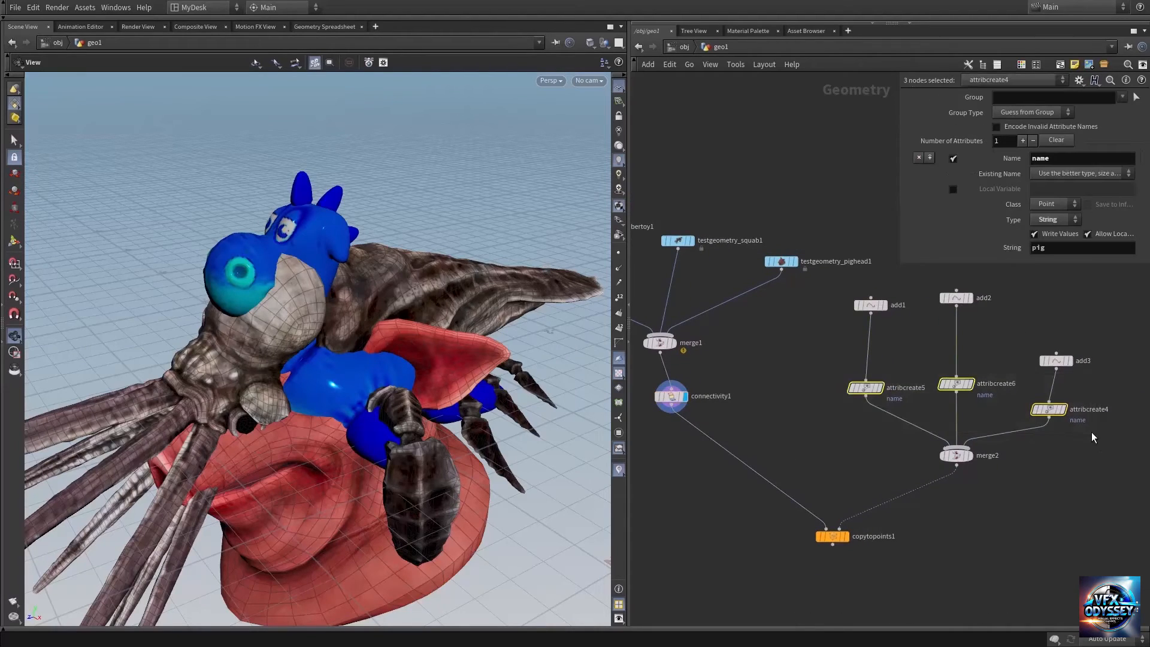
pyautogui.press('Delete')
# - Add an Attribute from Pieces node and place it above the Copy to Points node
pyautogui.moveTo(830, 444); pyautogui.dragTo(911, 458, button='middle')
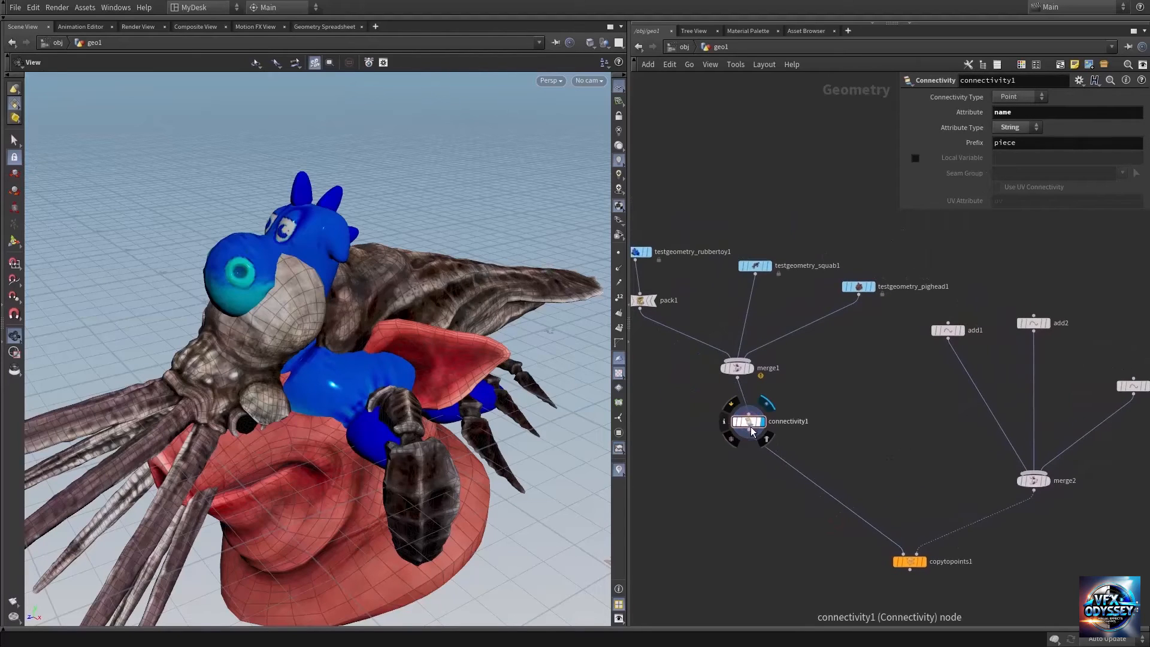
pyautogui.moveTo(869, 453); pyautogui.dragTo(858, 415, button='middle')
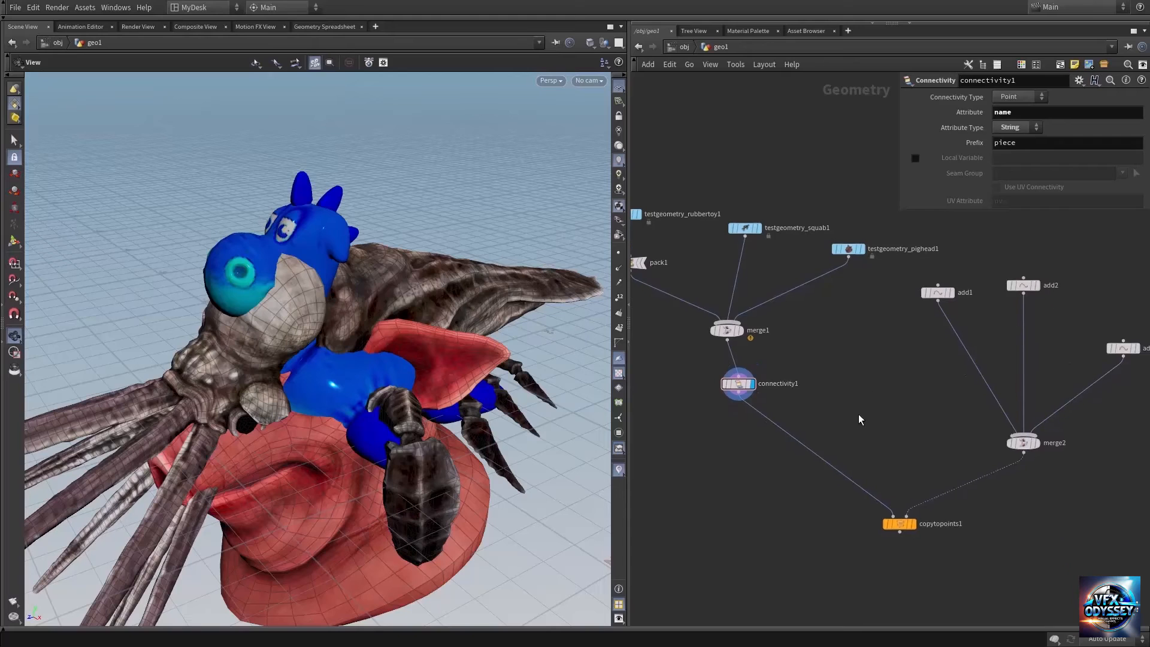
pyautogui.moveTo(930, 394); pyautogui.dragTo(839, 408, button='middle')
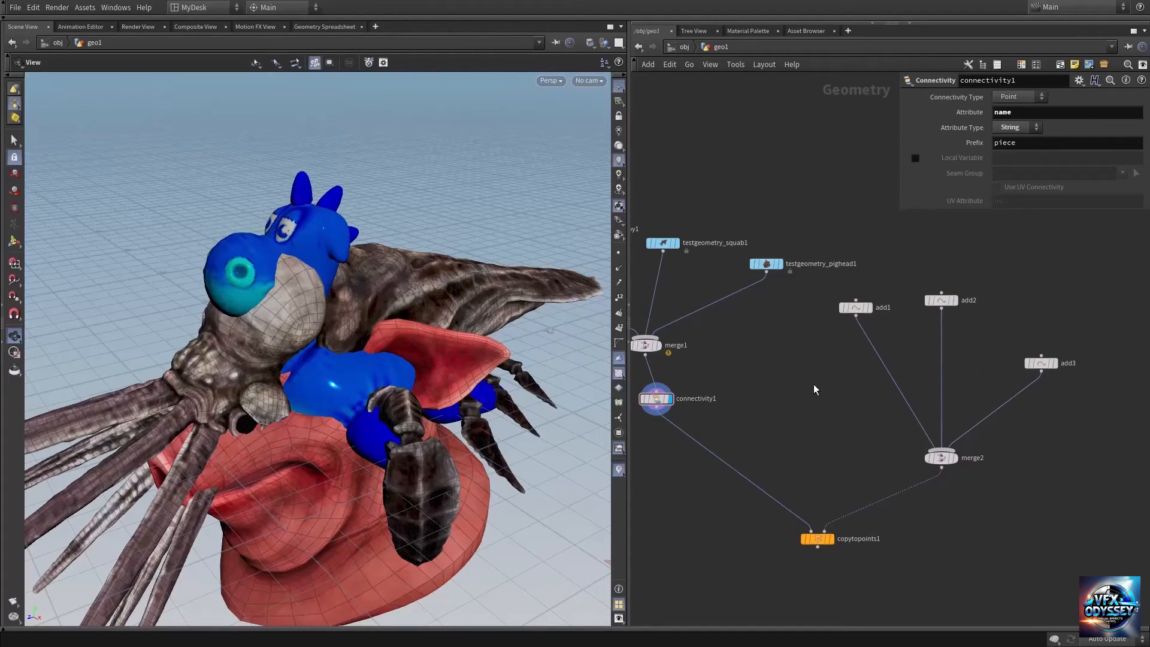
pyautogui.moveTo(813, 498); pyautogui.dragTo(841, 607)
pyautogui.moveTo(841, 580); pyautogui.dragTo(835, 555, button='middle')
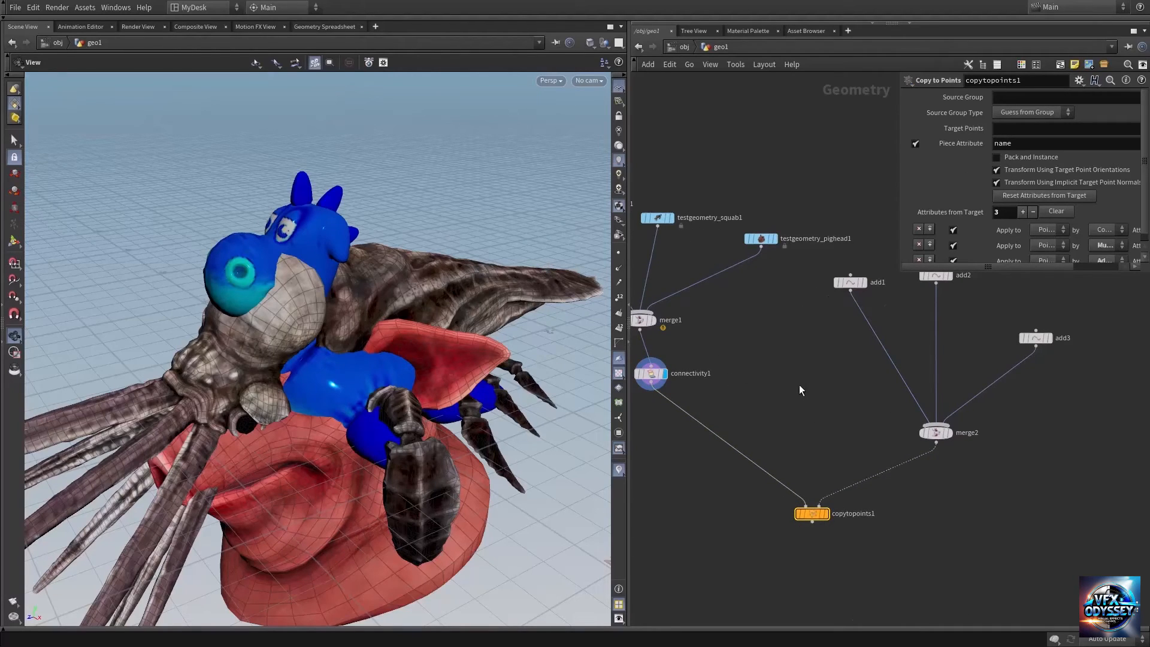
pyautogui.press('Tab')
pyautogui.write('attfr')
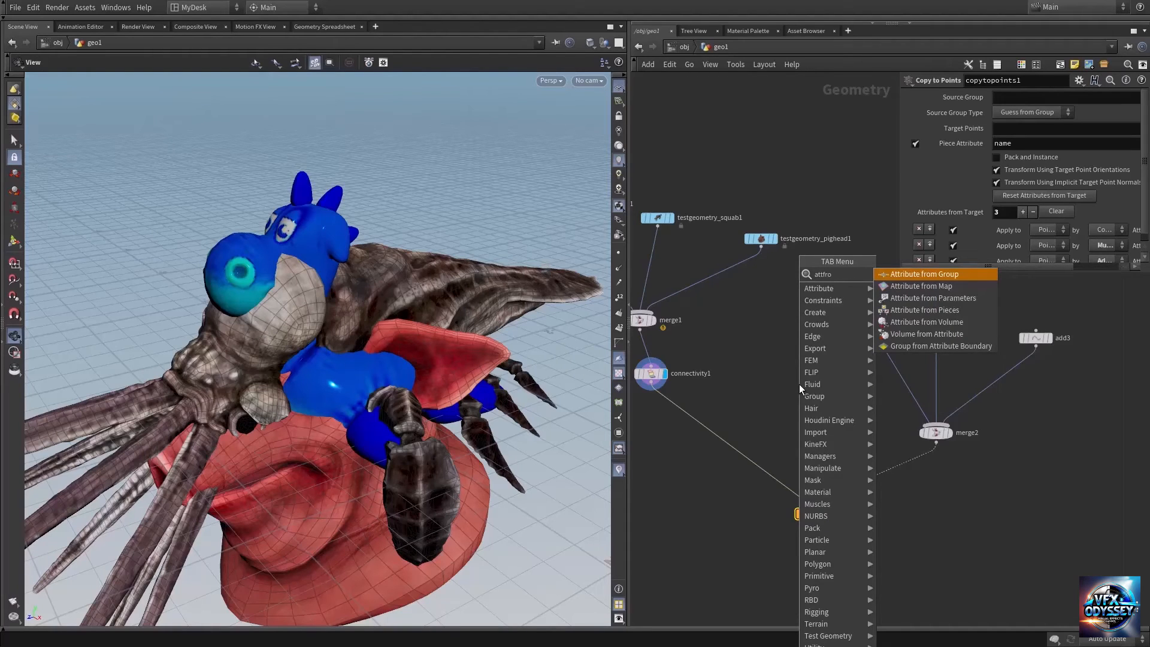
pyautogui.click(943, 315)
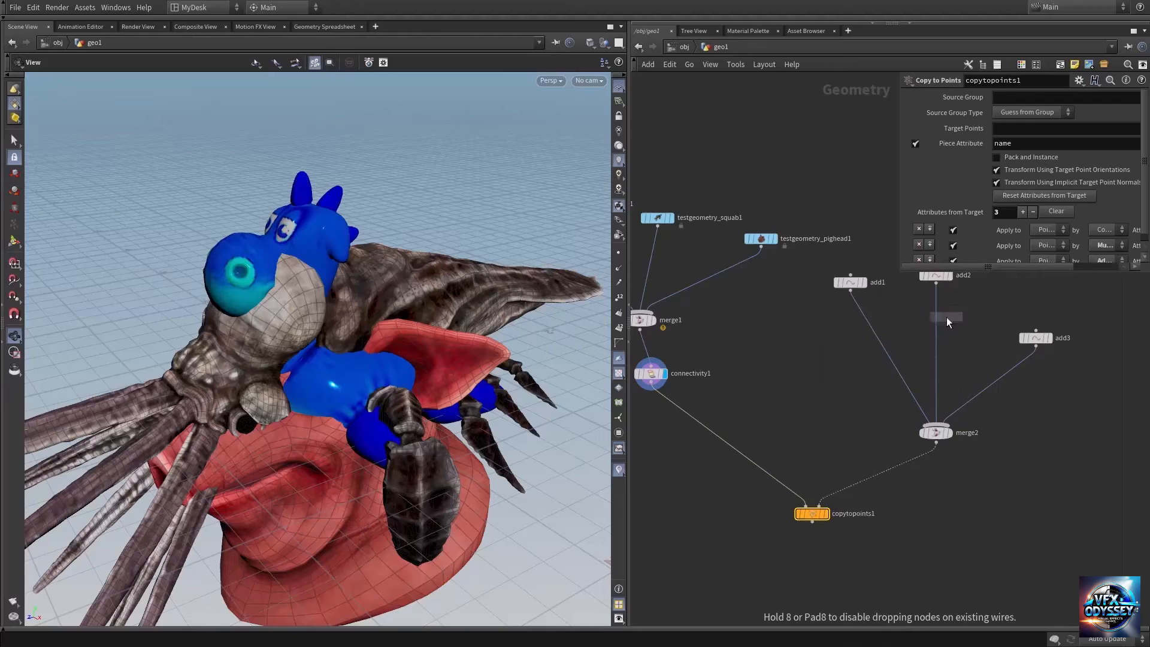
pyautogui.click(821, 394)
pyautogui.scroll(3, 821, 395)
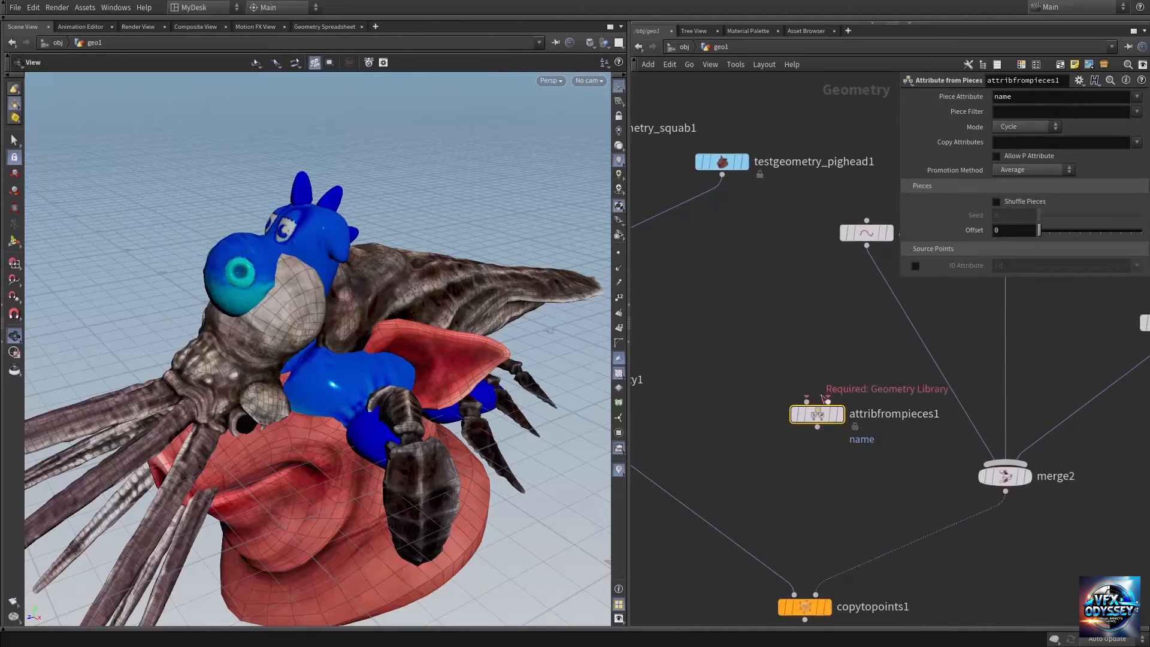
pyautogui.moveTo(822, 418); pyautogui.dragTo(800, 469)
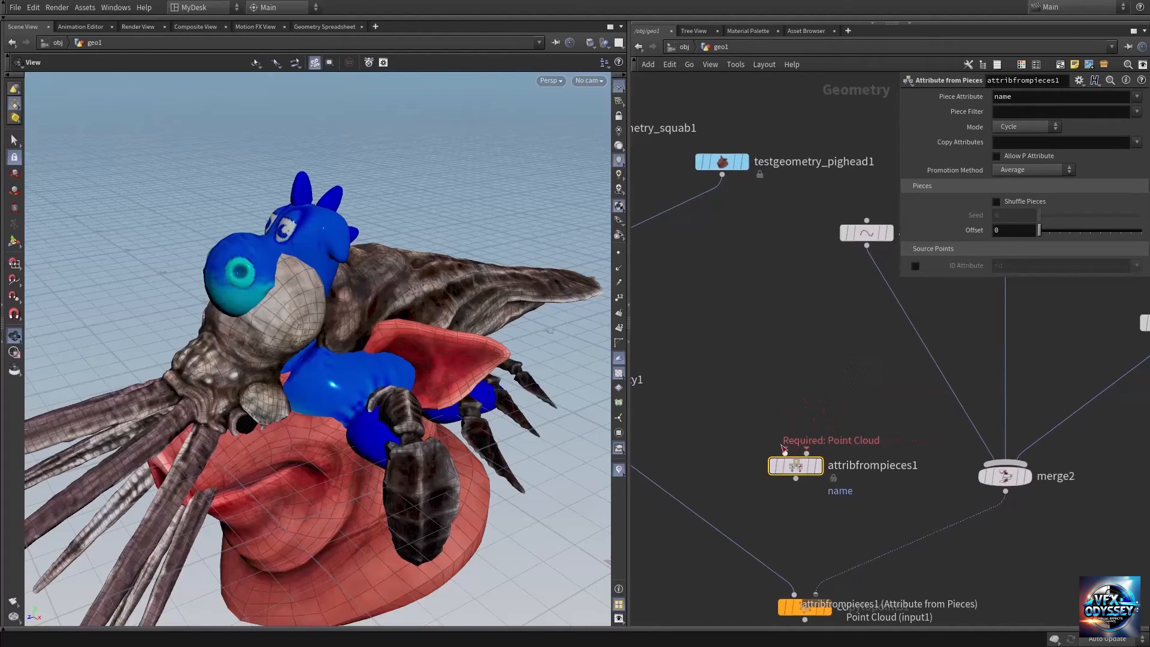
pyautogui.moveTo(796, 466); pyautogui.dragTo(806, 493)
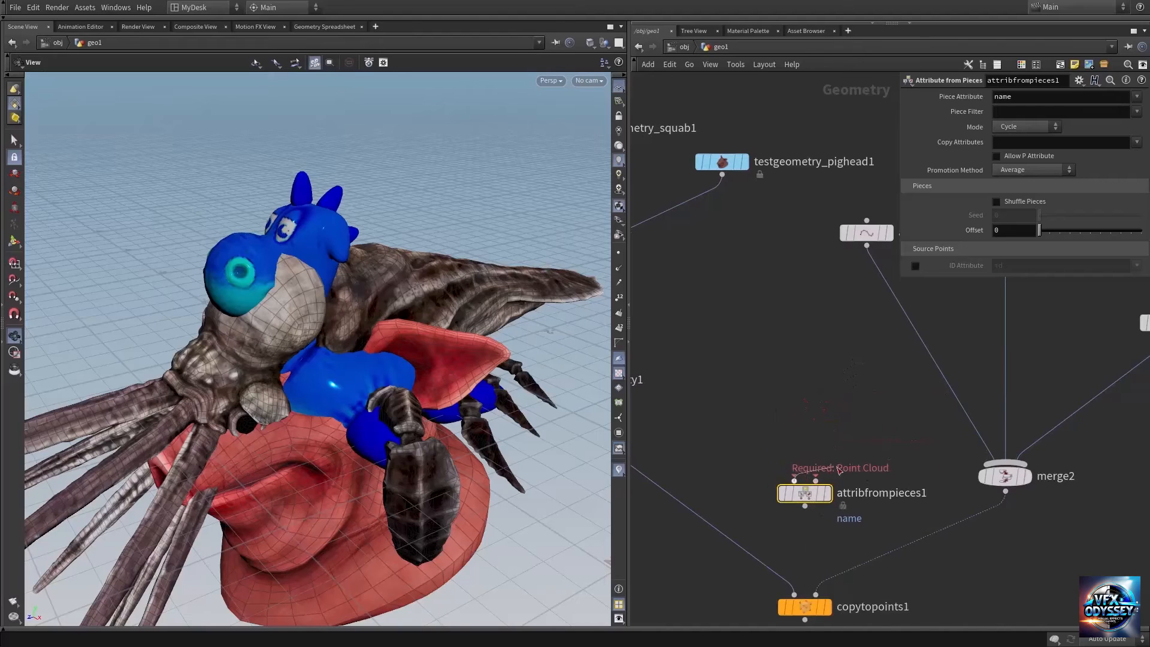
# - Wire merge2 into the Attribute from Pieces node's Point Cloud input and the Connectivity node into its Geometry Library input
pyautogui.click(1005, 483)
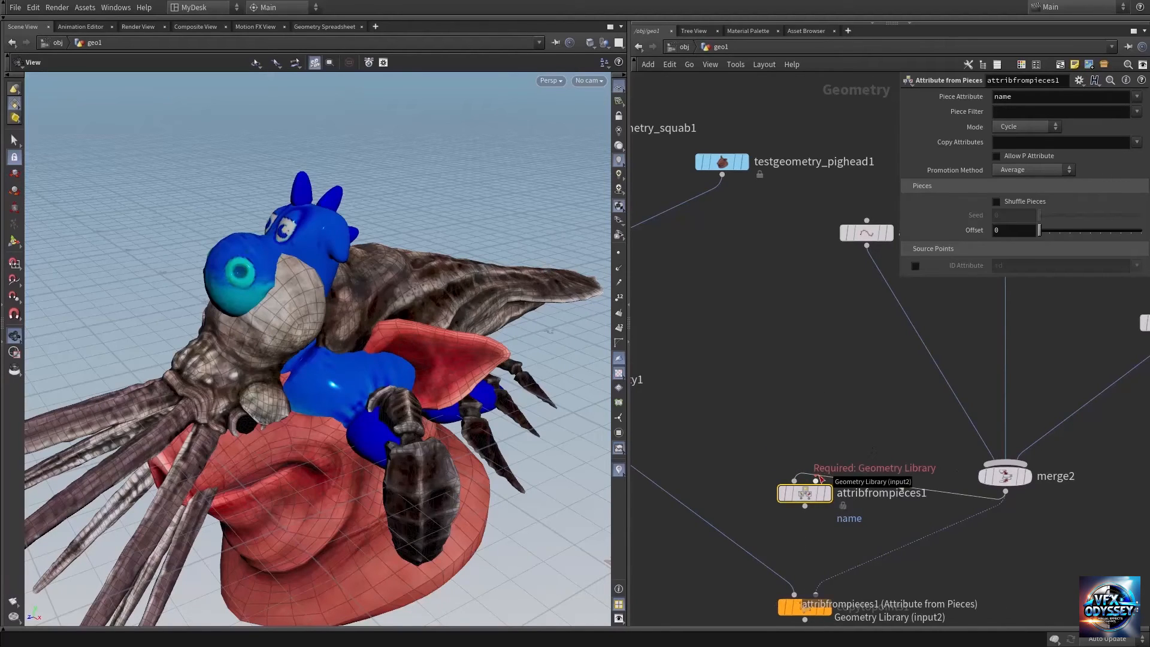
pyautogui.click(815, 480)
pyautogui.moveTo(673, 420); pyautogui.dragTo(779, 415, button='middle')
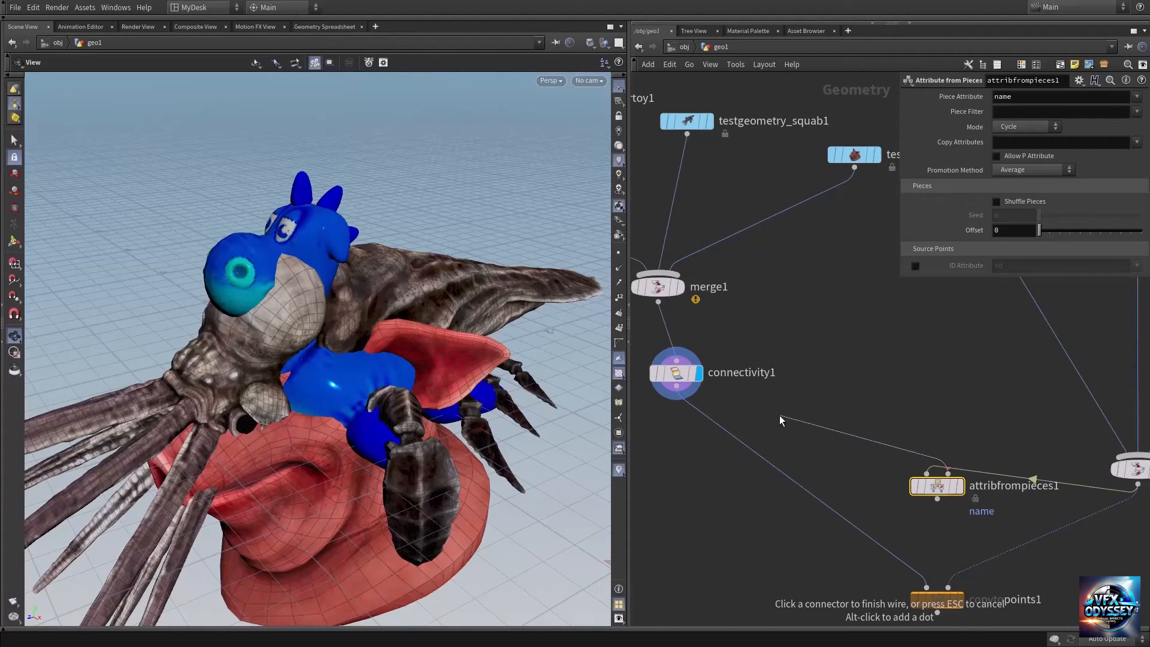
pyautogui.click(702, 403)
pyautogui.moveTo(914, 410); pyautogui.dragTo(752, 403, button='middle')
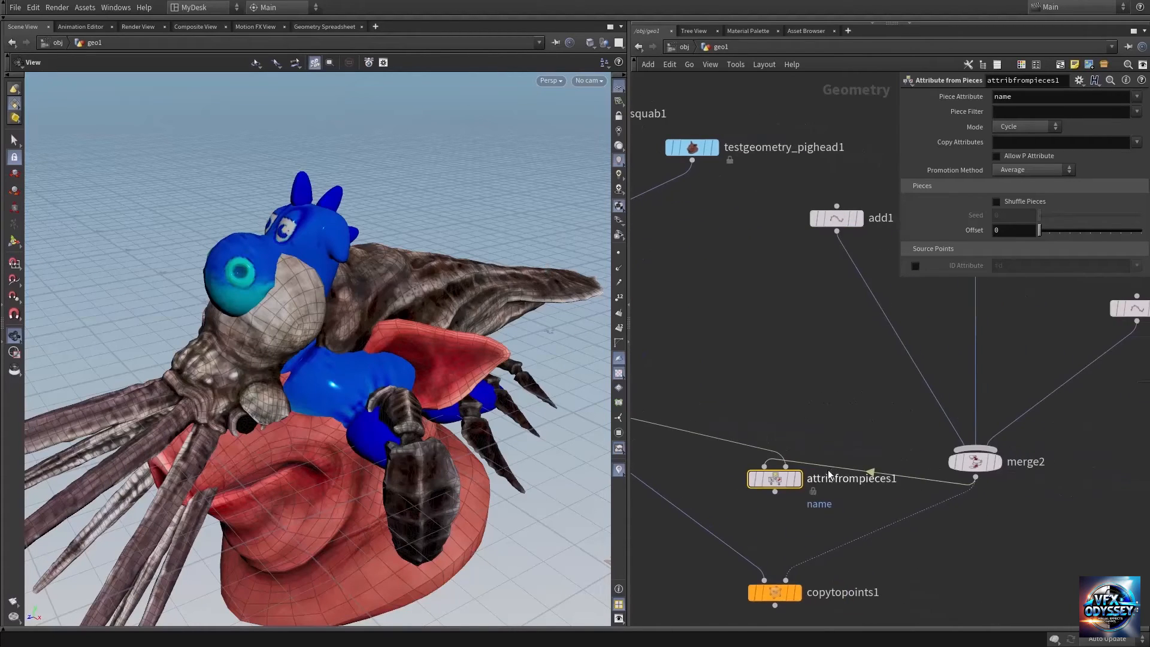
# - Display the Attribute from Pieces node, inspect its node info and review the Connectivity and merge2 nodes feeding it
pyautogui.click(793, 482)
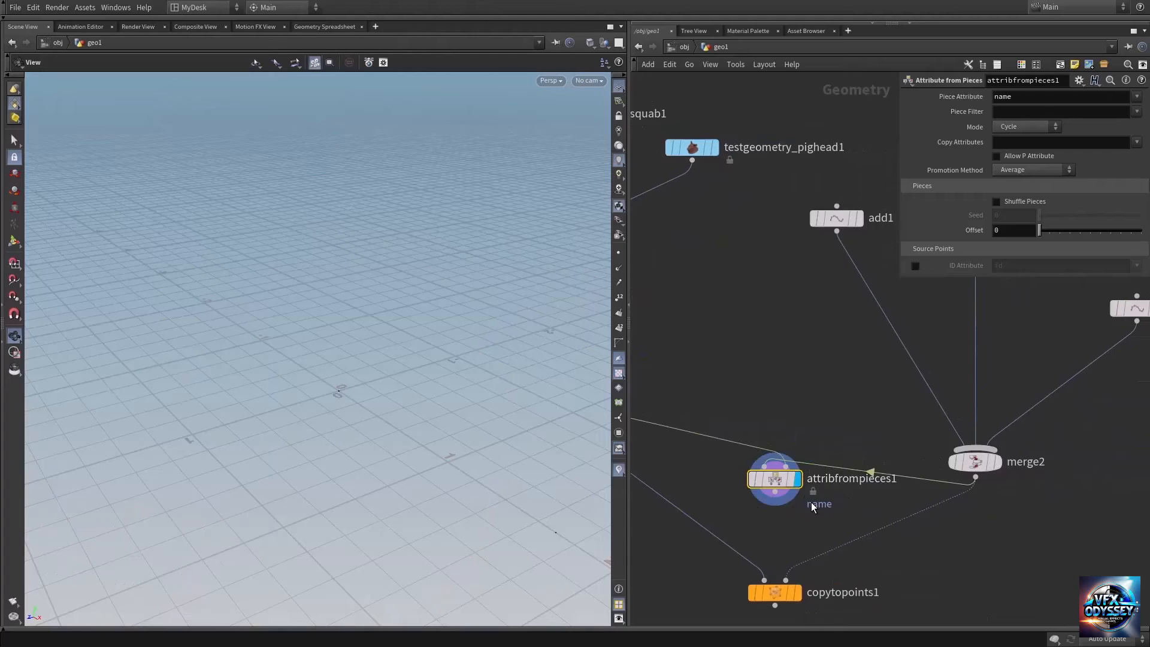
pyautogui.middleClick(778, 477)
pyautogui.moveTo(779, 401); pyautogui.dragTo(995, 433, button='middle')
pyautogui.click(729, 398)
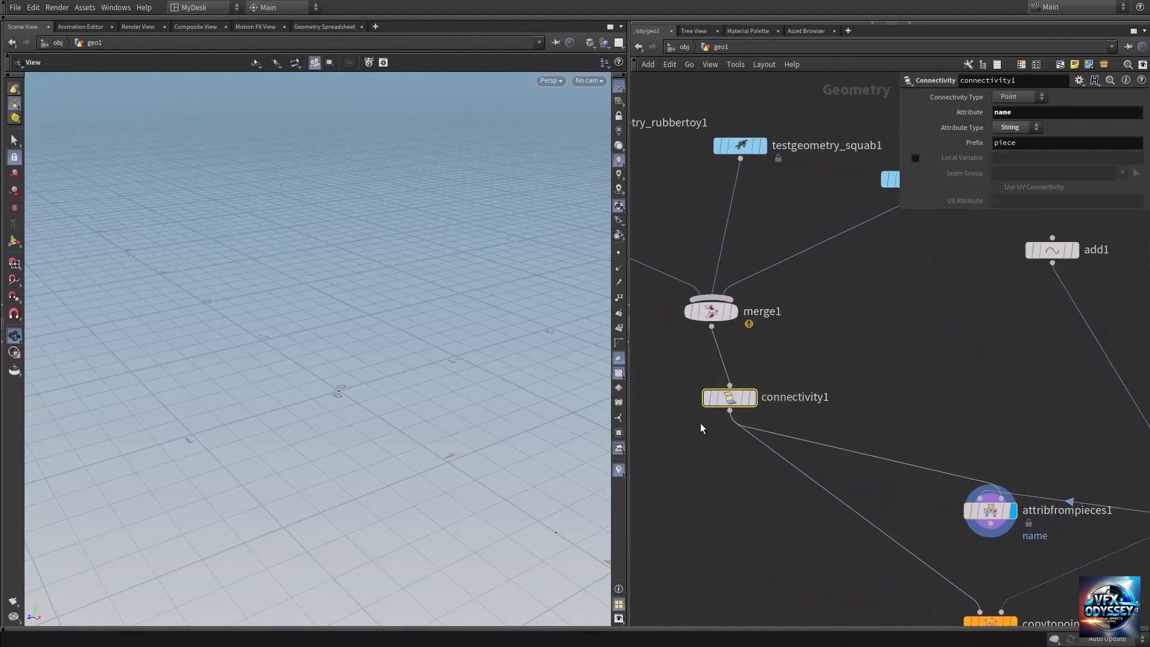
pyautogui.moveTo(905, 404); pyautogui.dragTo(727, 415, button='middle')
pyautogui.click(1012, 505)
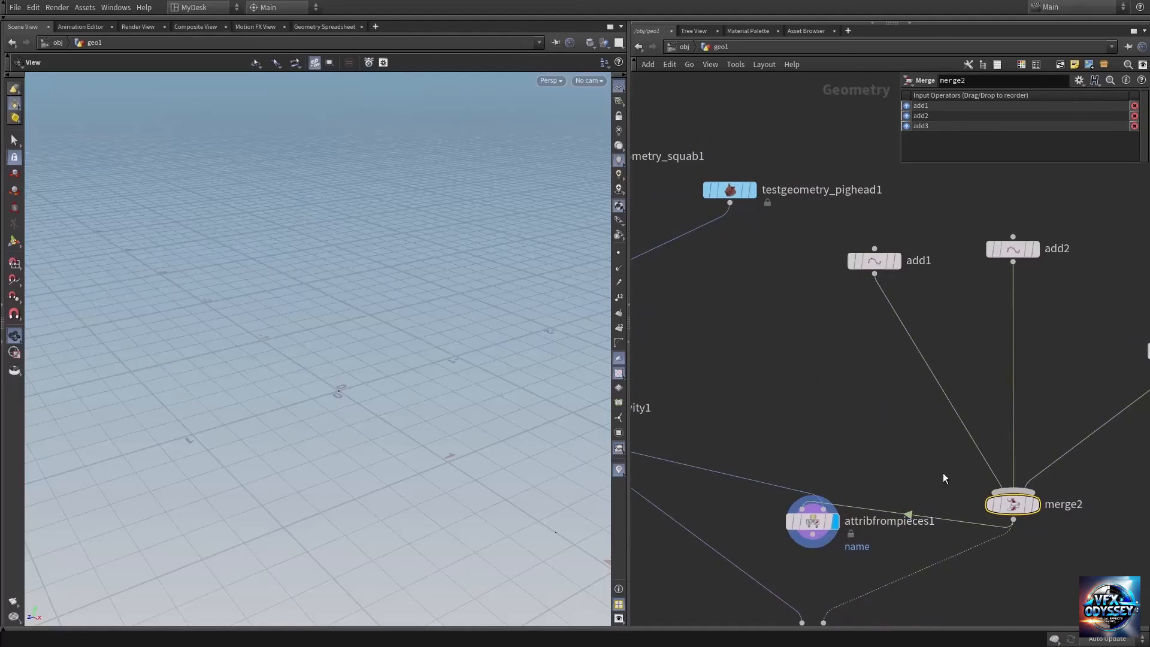
# - Wire the Attribute from Pieces output into Copy to Points' target points input and place the Attribute from Pieces node directly below merge2
pyautogui.moveTo(813, 519); pyautogui.dragTo(857, 503)
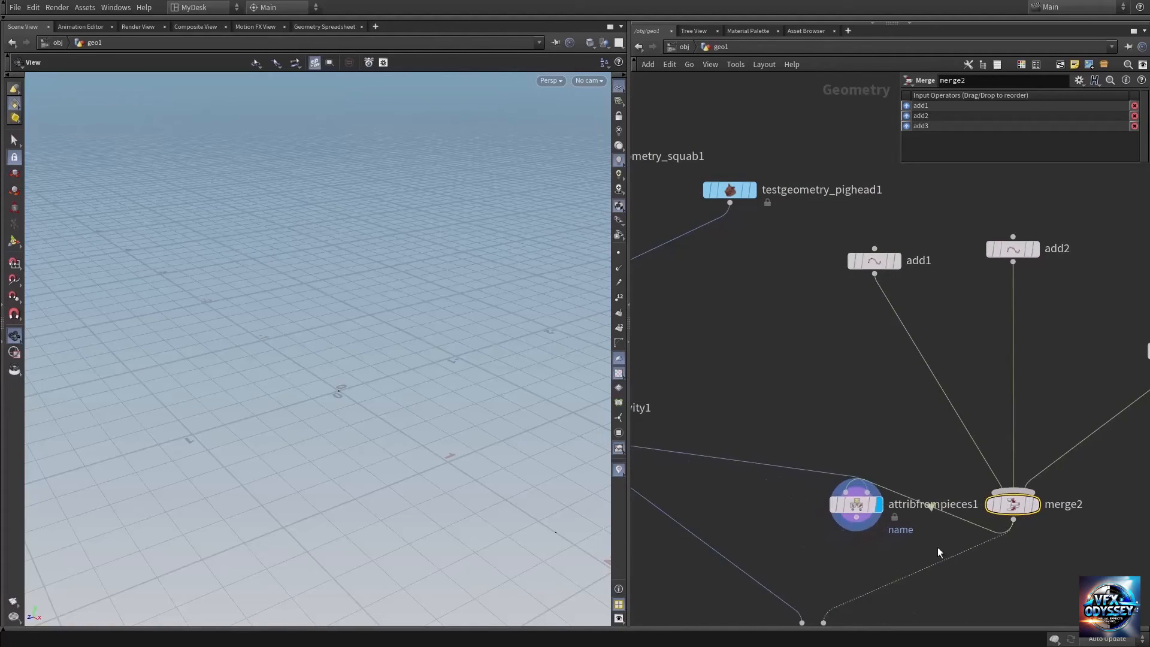
pyautogui.scroll(-2, 1031, 572)
pyautogui.moveTo(1012, 579); pyautogui.dragTo(958, 493, button='middle')
pyautogui.click(844, 442)
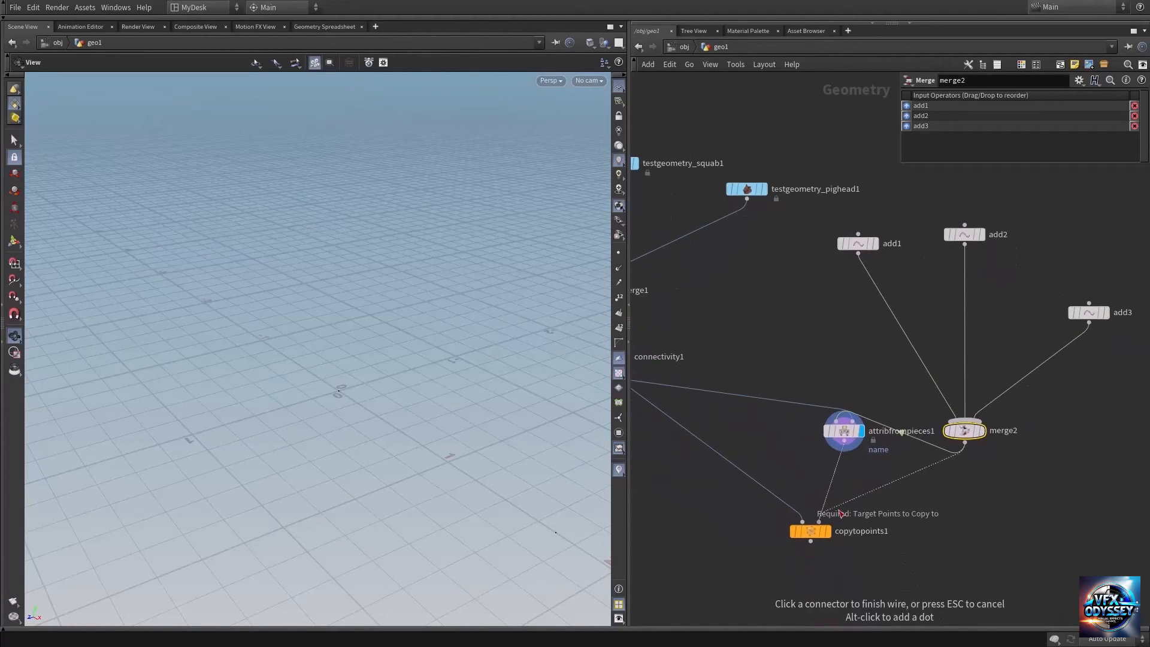
pyautogui.click(840, 513)
pyautogui.moveTo(844, 431); pyautogui.dragTo(964, 481)
pyautogui.moveTo(917, 543); pyautogui.dragTo(942, 488, button='middle')
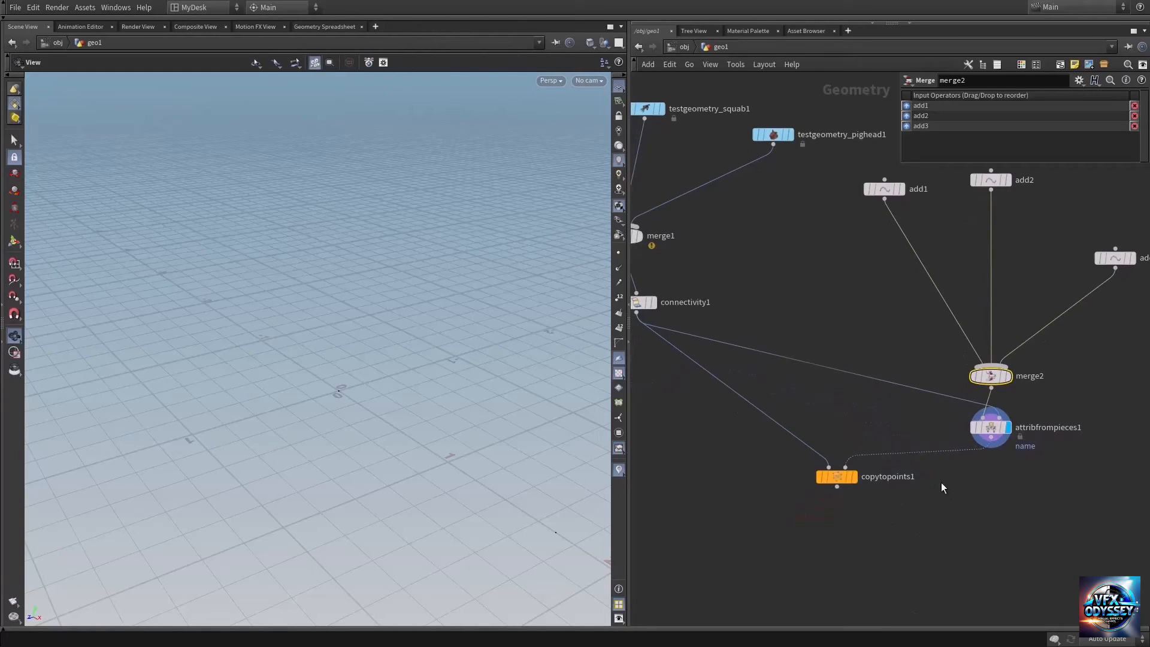
# - Display the Copy to Points node and examine the copied geometries in the viewport
pyautogui.click(863, 460)
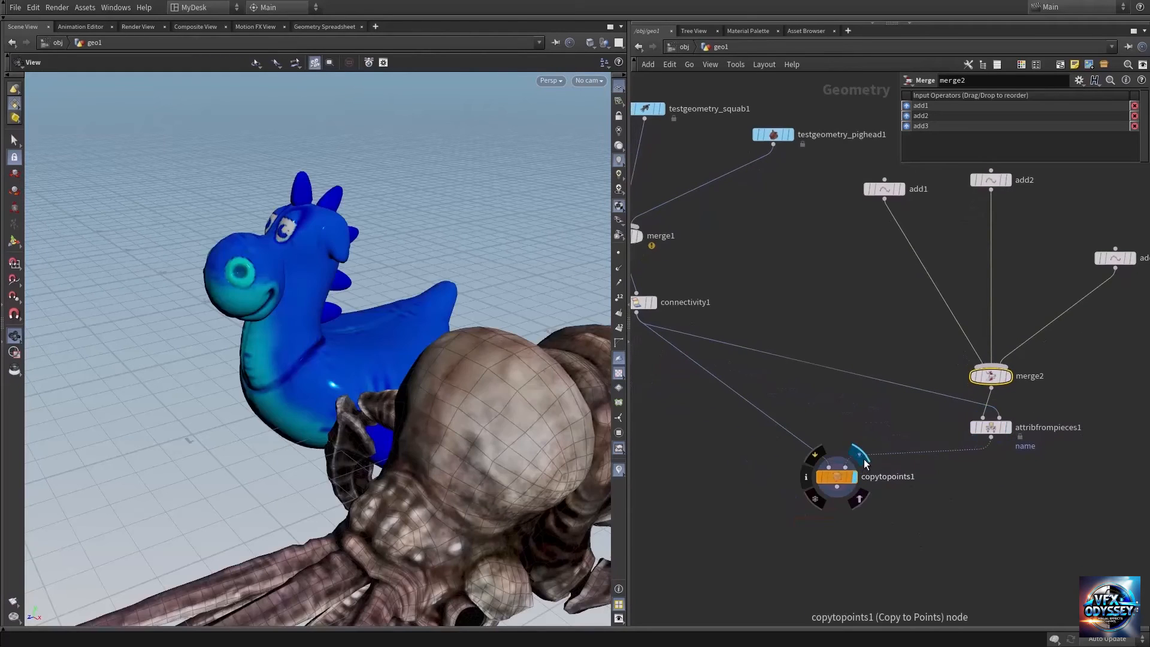
pyautogui.scroll(-4, 514, 437)
pyautogui.moveTo(514, 437); pyautogui.dragTo(362, 342, button='middle')
pyautogui.moveTo(362, 341); pyautogui.dragTo(462, 383)
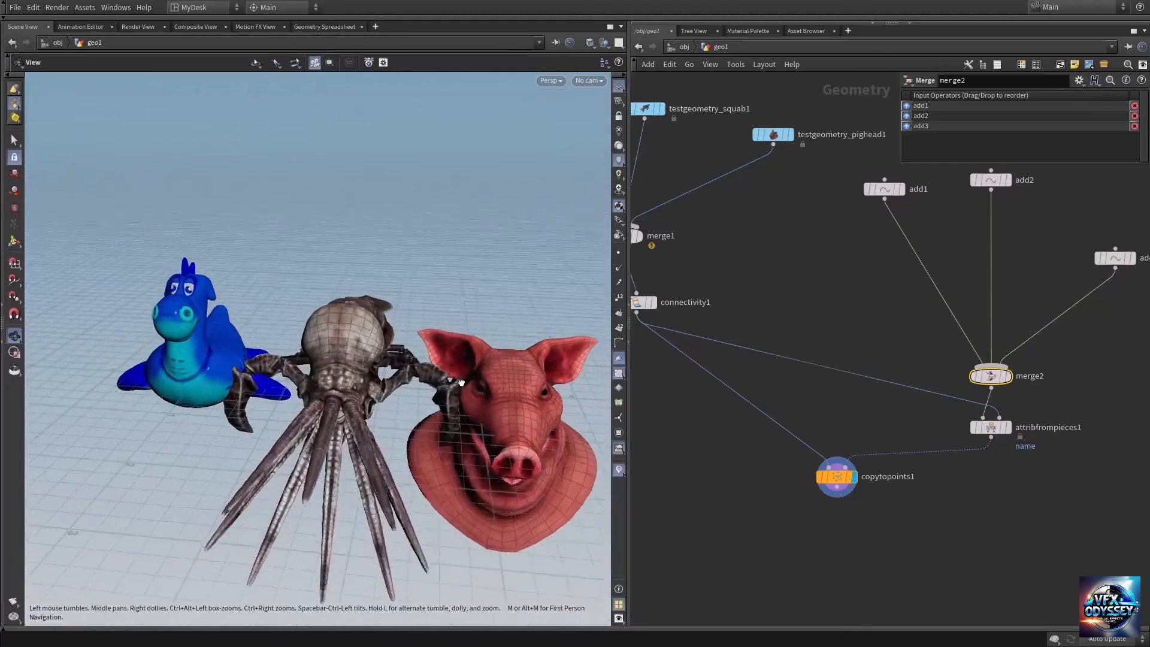
pyautogui.scroll(-3, 461, 382)
pyautogui.moveTo(366, 381)
pyautogui.mouseDown()
pyautogui.moveTo(357, 429)
pyautogui.moveTo(350, 379)
pyautogui.mouseUp()
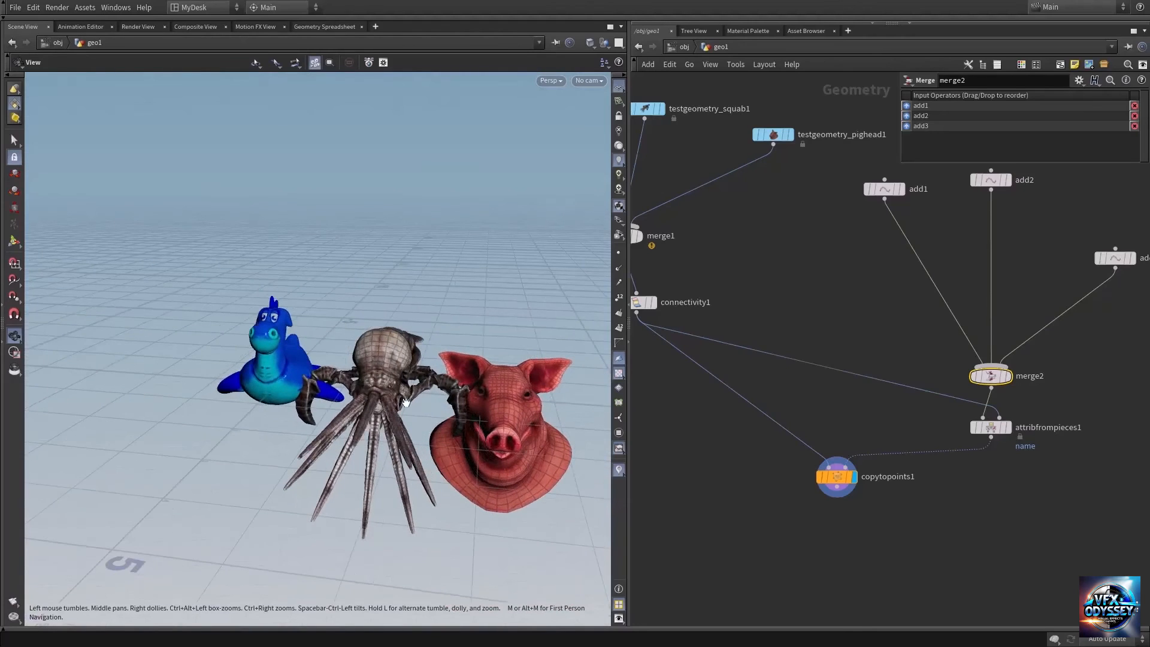
# - Add a Grid node in the empty area above the three Add nodes
pyautogui.moveTo(796, 275); pyautogui.dragTo(815, 438, button='middle')
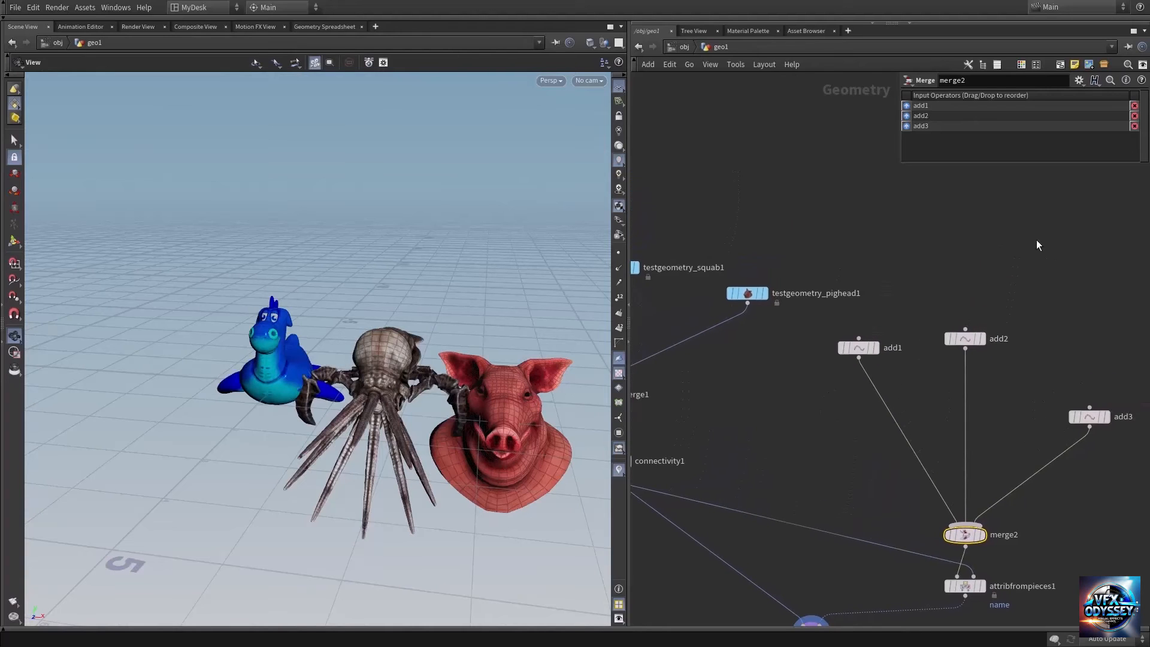
pyautogui.press('Tab')
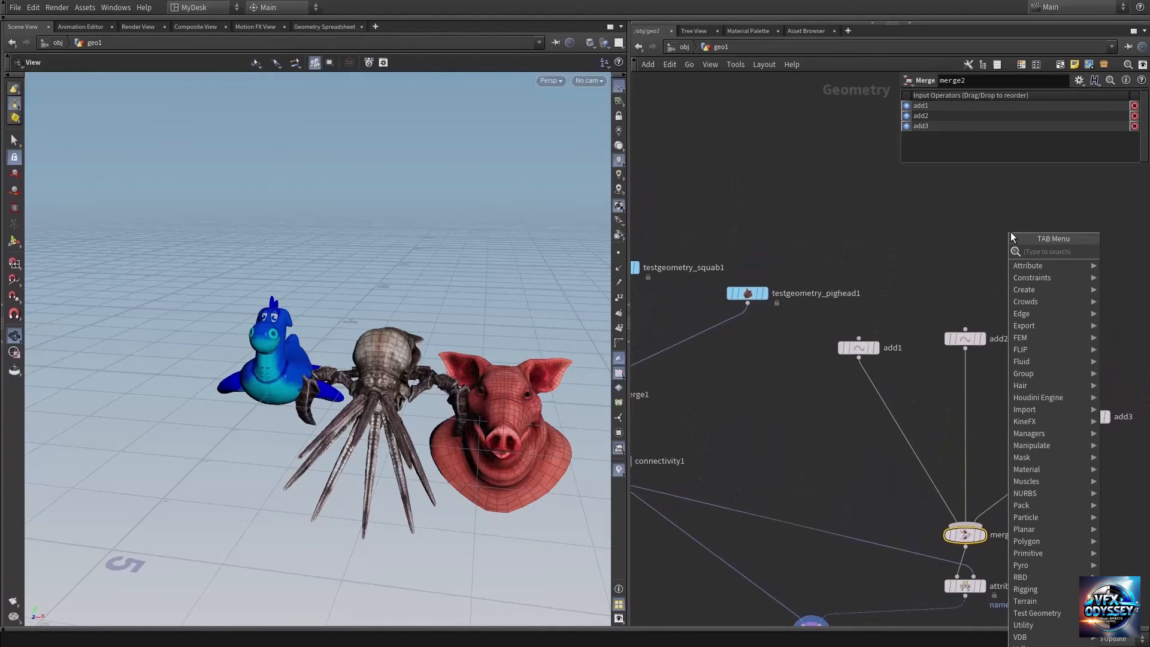
pyautogui.write('grid')
pyautogui.press('Return')
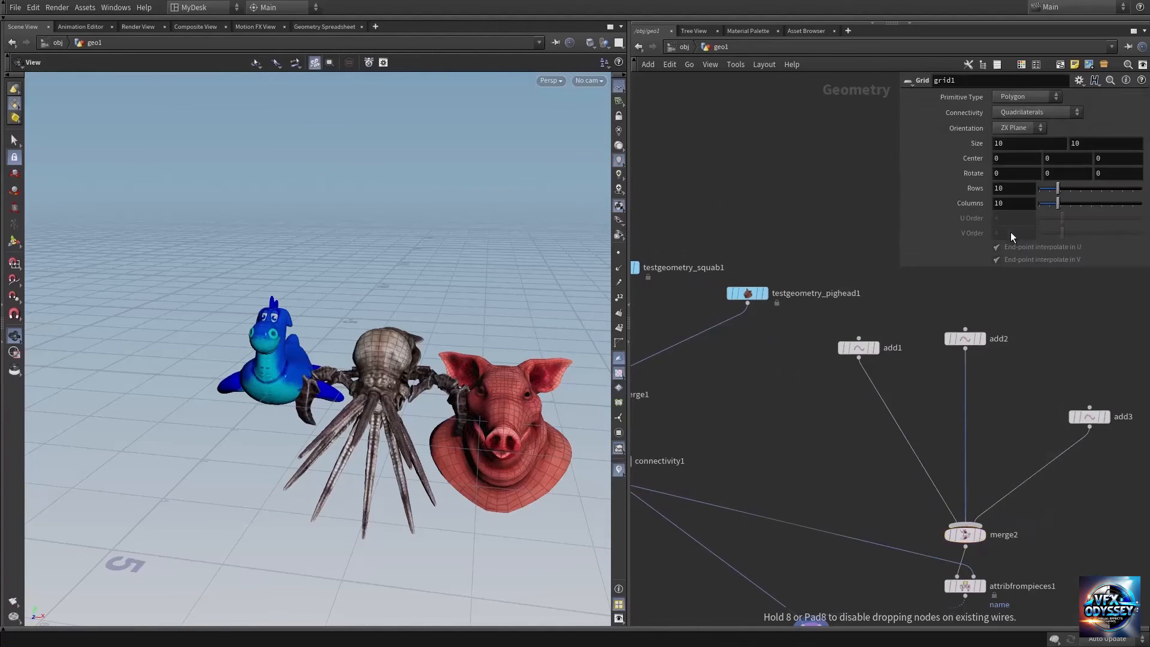
pyautogui.click(1010, 232)
# - Delete the add1, add2, add3 and merge2 nodes
pyautogui.moveTo(1030, 342); pyautogui.dragTo(903, 354, button='middle')
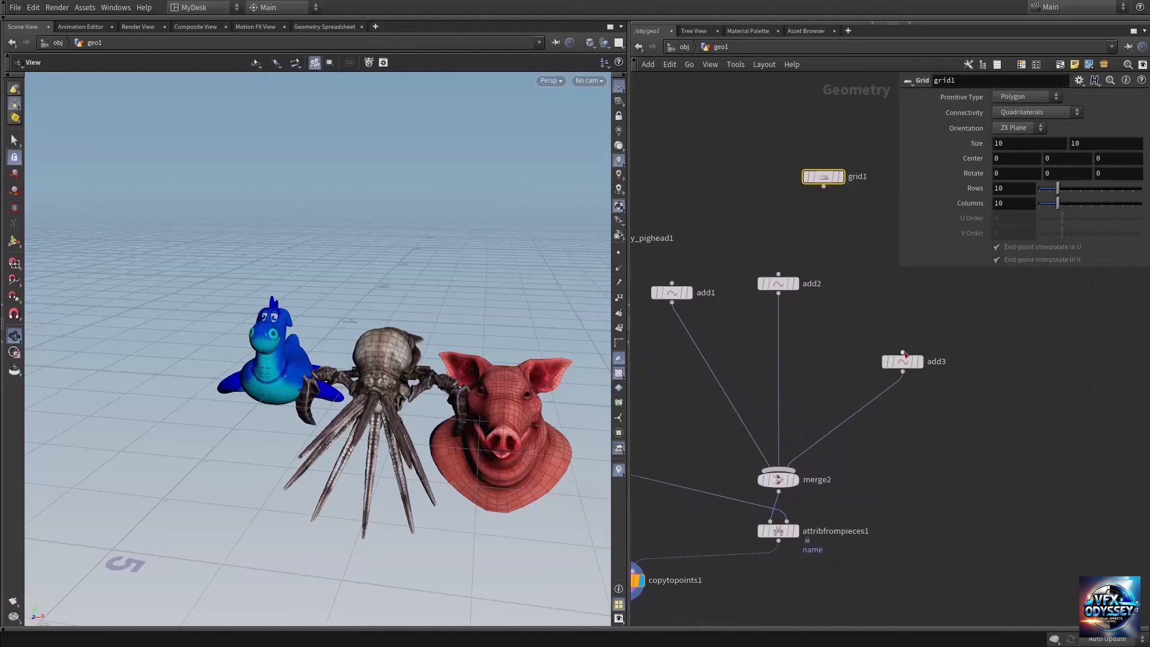
pyautogui.moveTo(663, 254); pyautogui.dragTo(950, 480)
pyautogui.press('Delete')
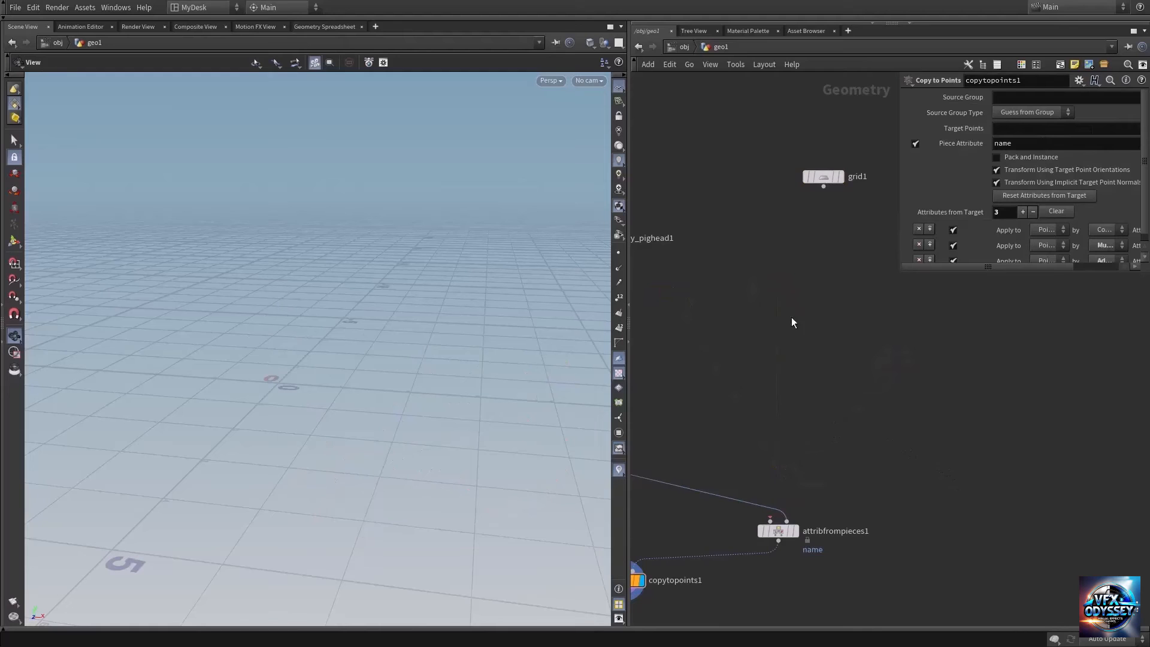
# - Display the grid and wire it into the Attribute from Pieces node's Point Cloud input
pyautogui.click(841, 176)
pyautogui.moveTo(445, 381); pyautogui.dragTo(349, 382, button='right')
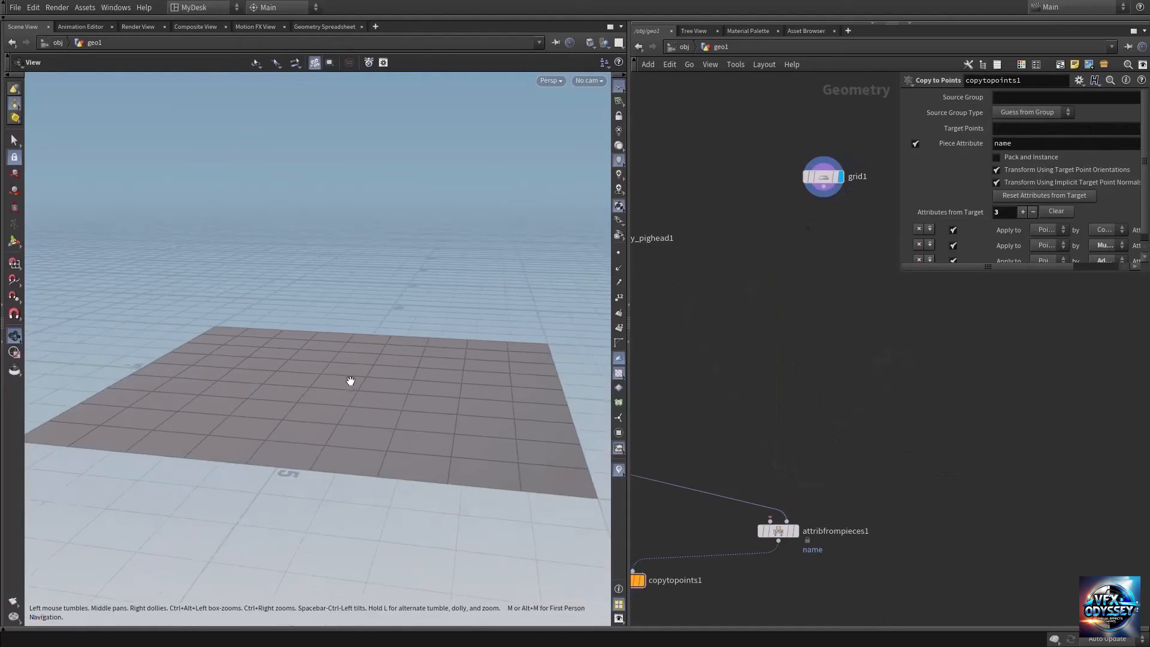
pyautogui.moveTo(349, 382); pyautogui.dragTo(318, 438)
pyautogui.click(824, 187)
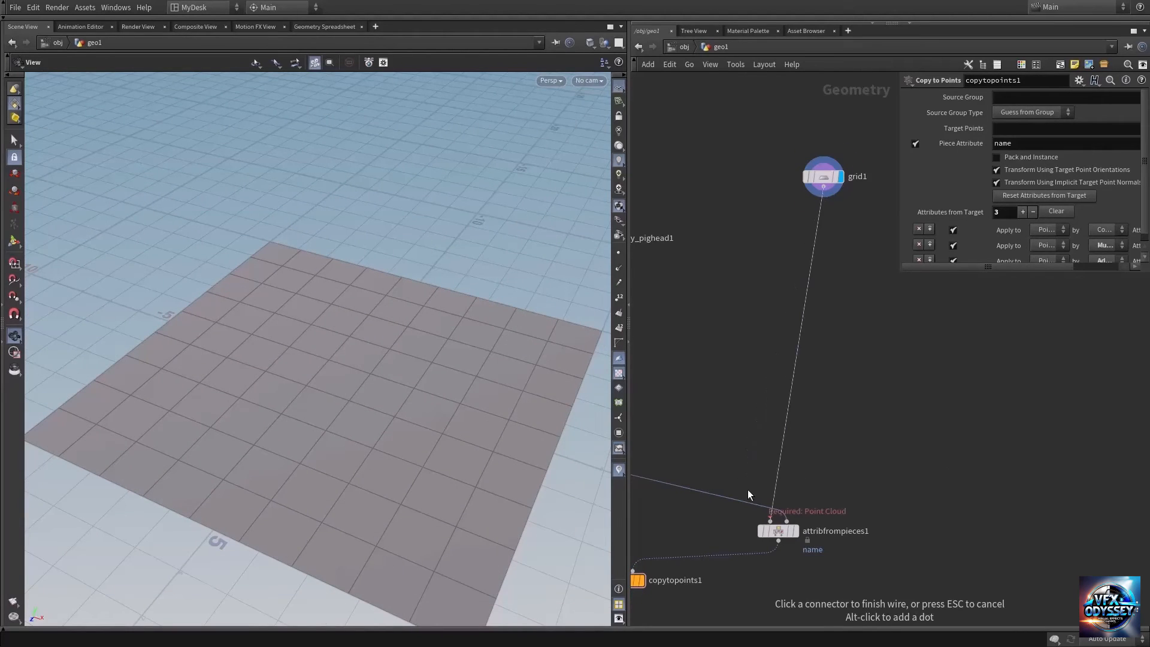
pyautogui.click(767, 515)
# - Display the Copy to Points node and inspect how the pieces are distributed over the grid
pyautogui.moveTo(838, 520); pyautogui.dragTo(857, 466, button='middle')
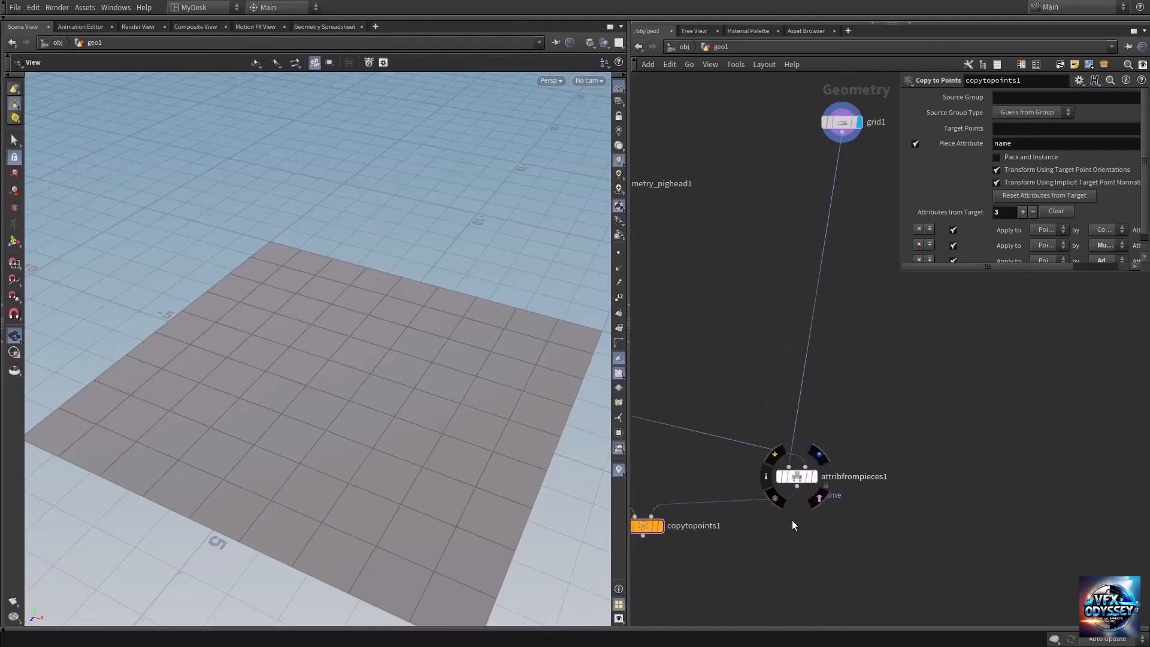
pyautogui.moveTo(792, 520); pyautogui.dragTo(872, 471, button='middle')
pyautogui.click(750, 454)
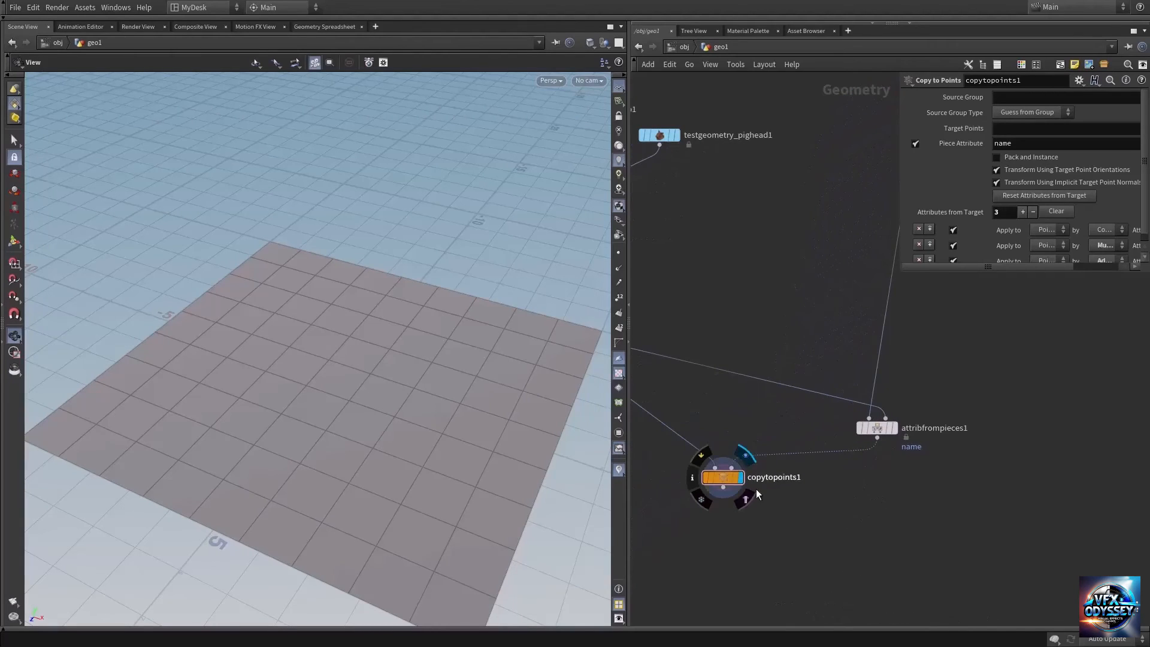
pyautogui.scroll(-5, 430, 463)
pyautogui.moveTo(430, 463); pyautogui.dragTo(311, 352)
pyautogui.scroll(2, 310, 352)
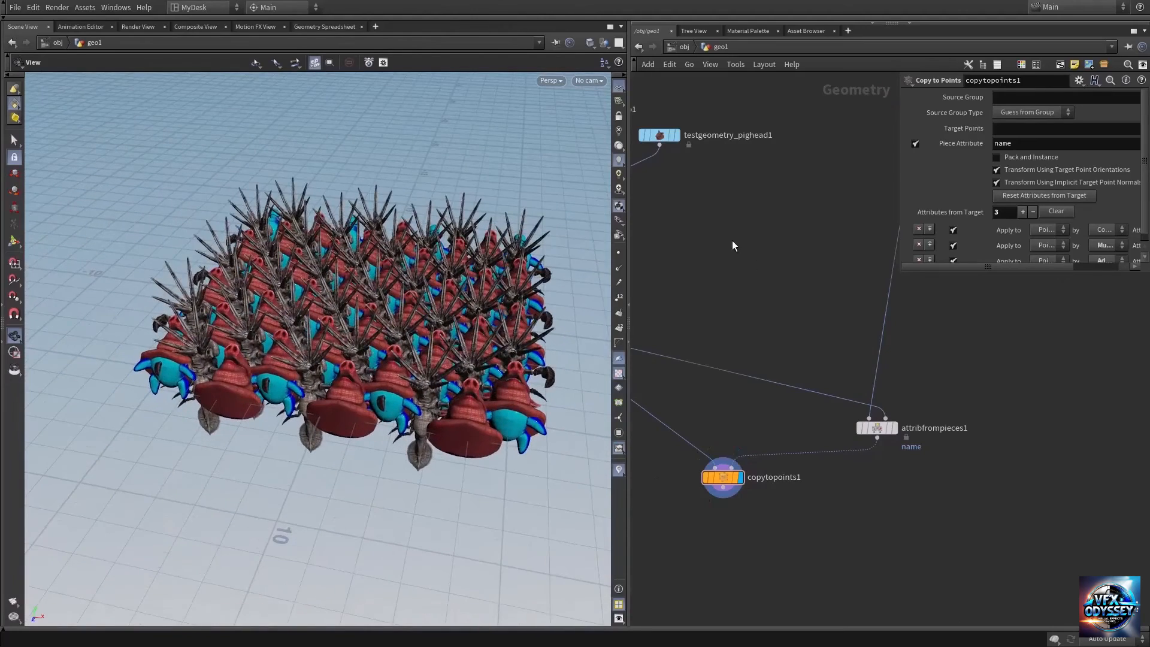
# - Enlarge the grid uniformly to a size of 13.4 by 13.4
pyautogui.moveTo(782, 210); pyautogui.dragTo(738, 282, button='middle')
pyautogui.click(878, 146)
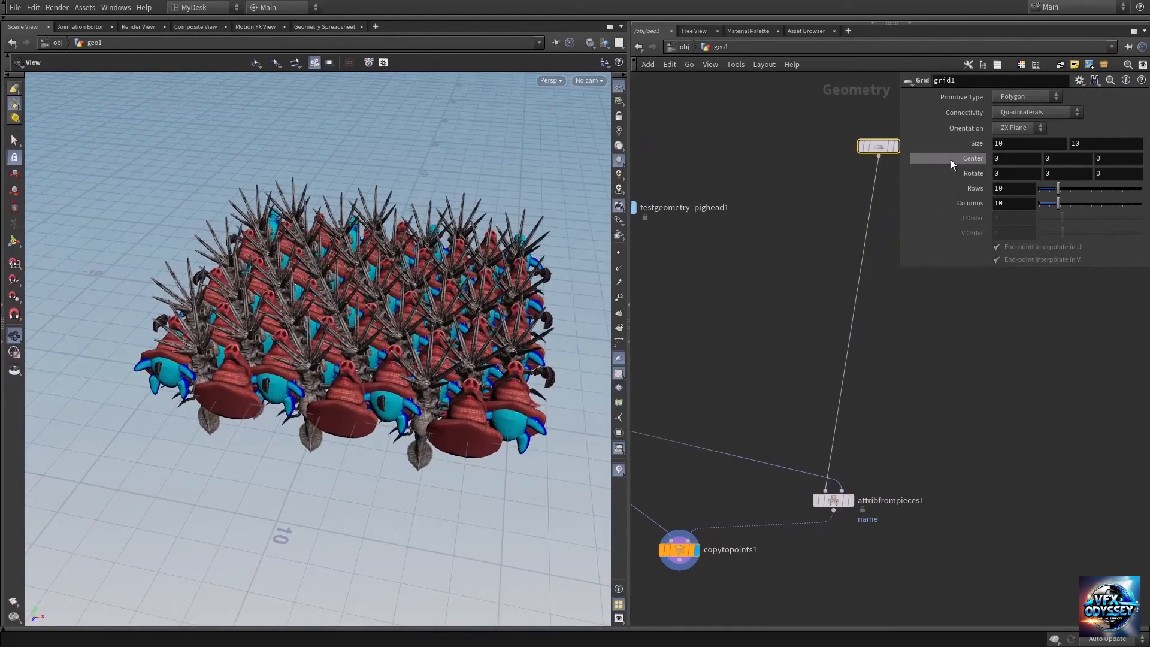
pyautogui.moveTo(966, 150); pyautogui.dragTo(1015, 145, button='middle')
pyautogui.moveTo(1149, 151); pyautogui.dragTo(1148, 152, button='middle')
pyautogui.scroll(-1, 456, 338)
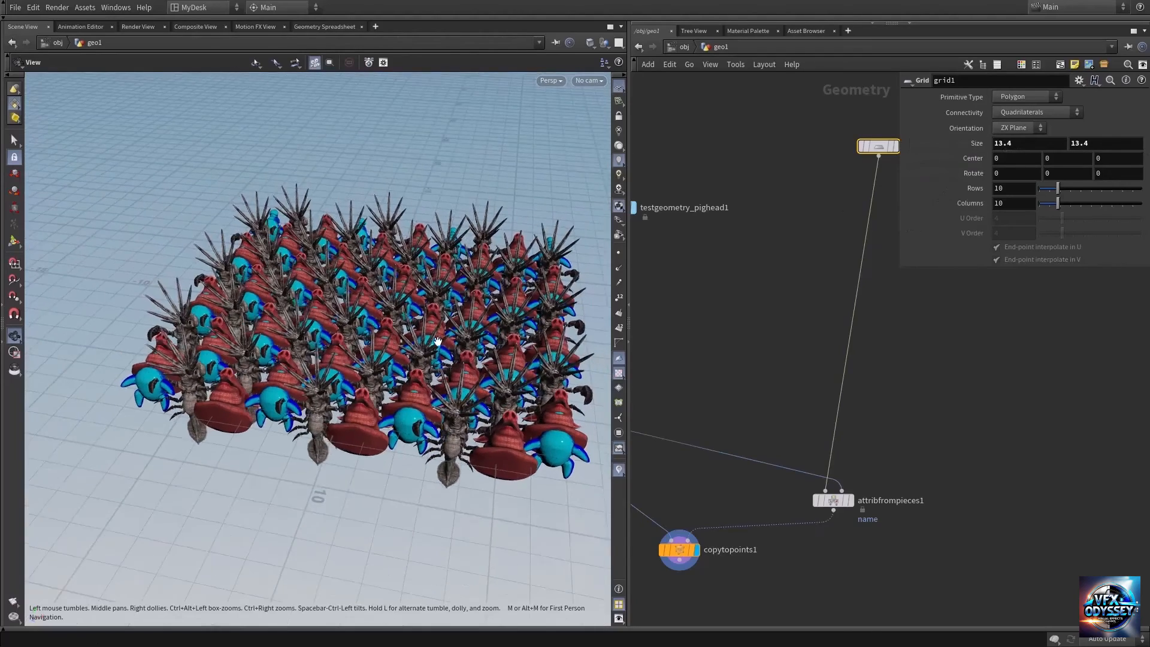
pyautogui.moveTo(436, 342); pyautogui.dragTo(420, 362)
# - Reduce the grid to 6 rows and 5 columns
pyautogui.moveTo(1057, 189); pyautogui.dragTo(1051, 205)
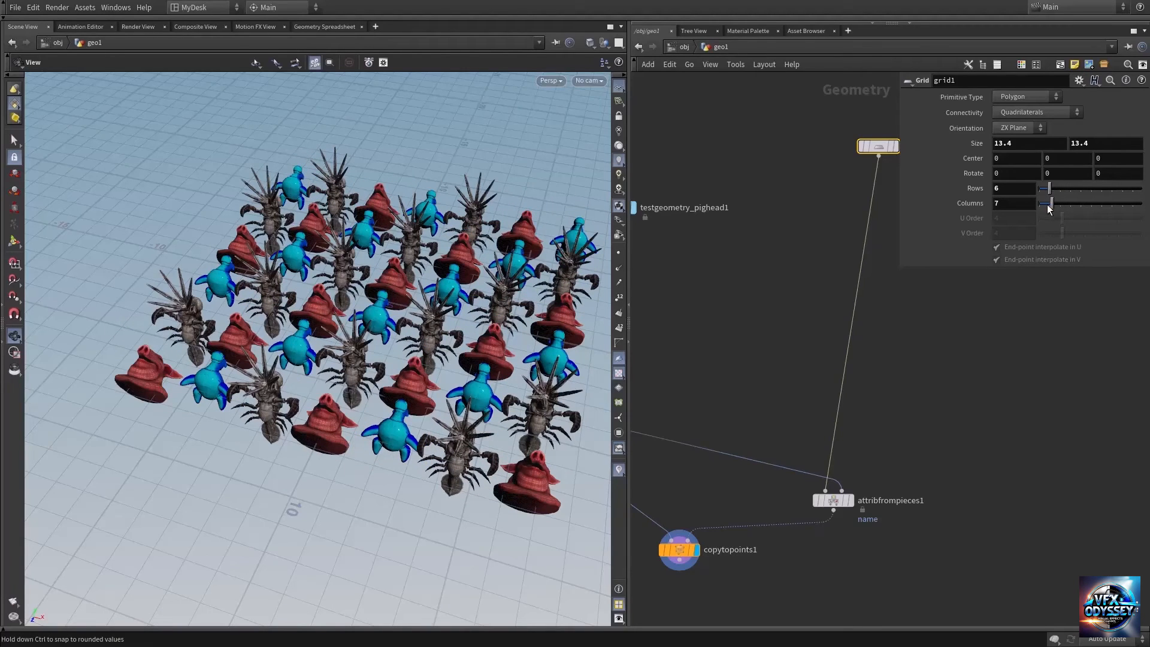
pyautogui.moveTo(1047, 204); pyautogui.dragTo(1048, 203)
pyautogui.moveTo(384, 359); pyautogui.dragTo(448, 344)
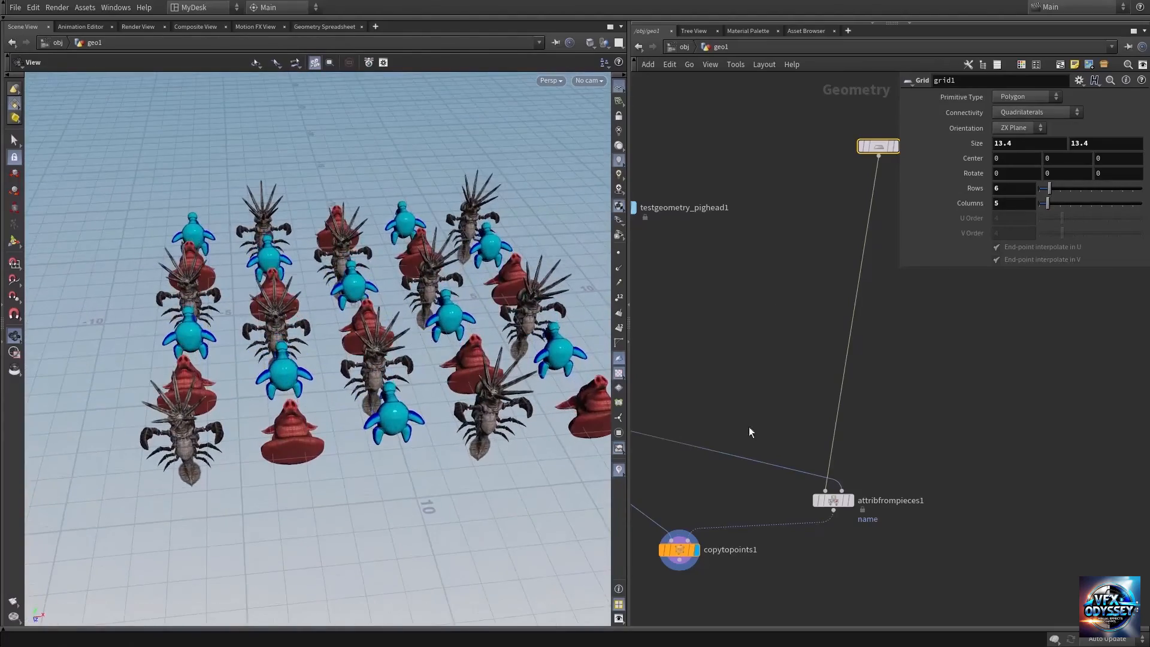
# - Add a Platonic Solids node beside the test geometry nodes, below the pig head
pyautogui.moveTo(753, 384); pyautogui.dragTo(940, 395, button='middle')
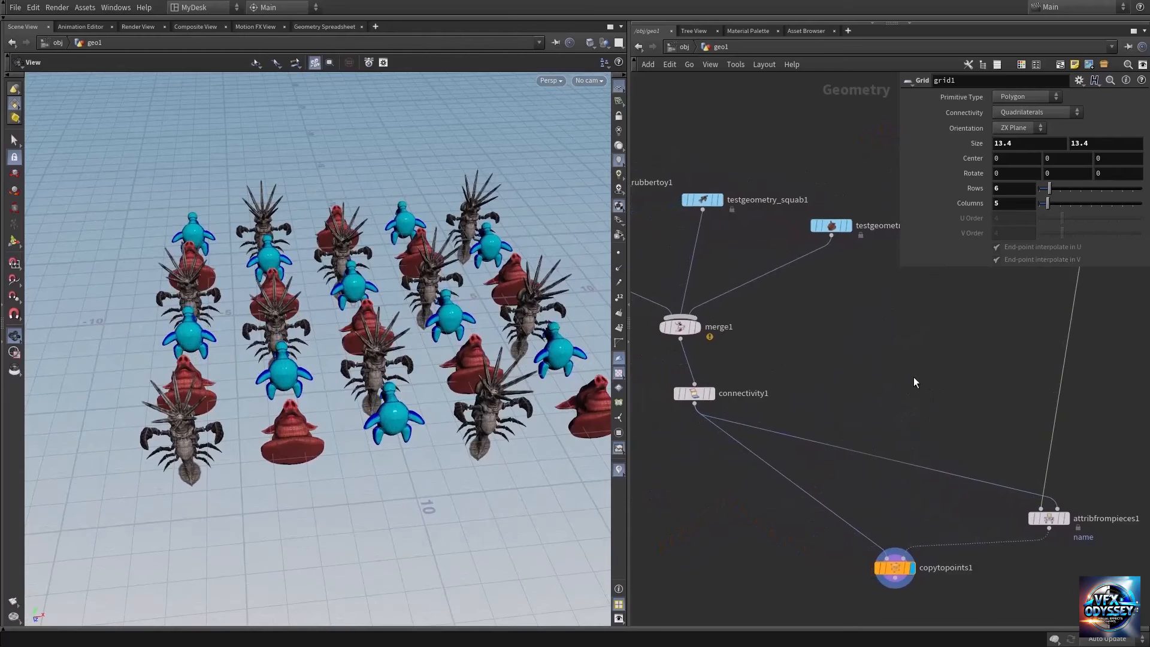
pyautogui.moveTo(885, 352); pyautogui.dragTo(870, 377, button='middle')
pyautogui.moveTo(793, 354); pyautogui.dragTo(872, 383, button='middle')
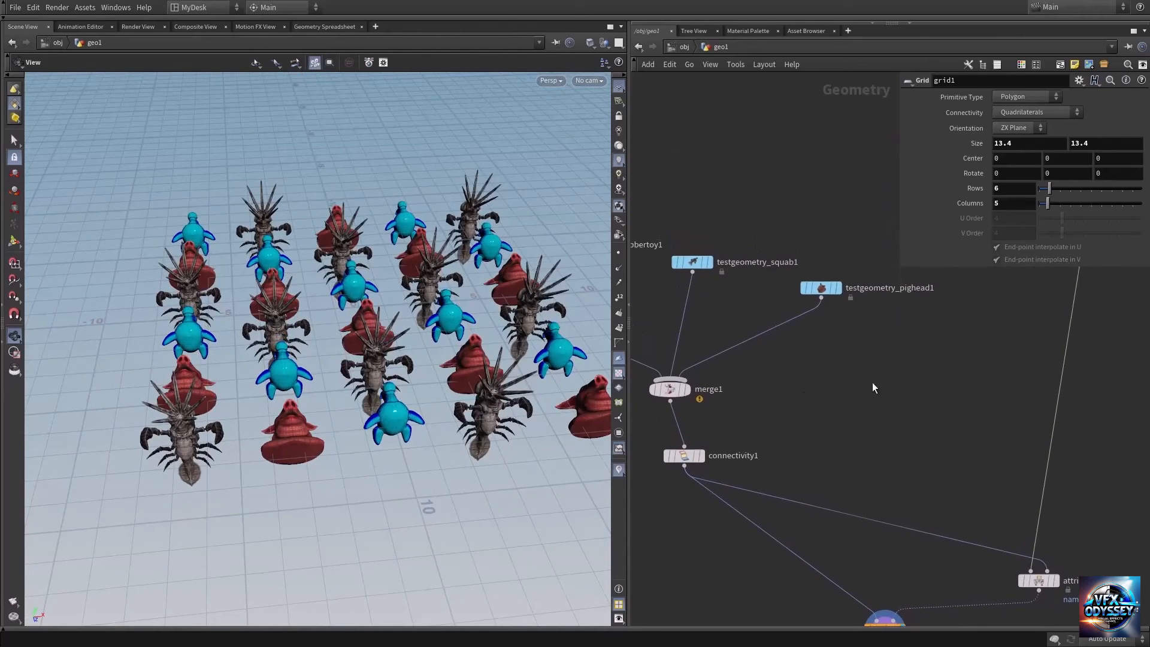
pyautogui.press('Tab')
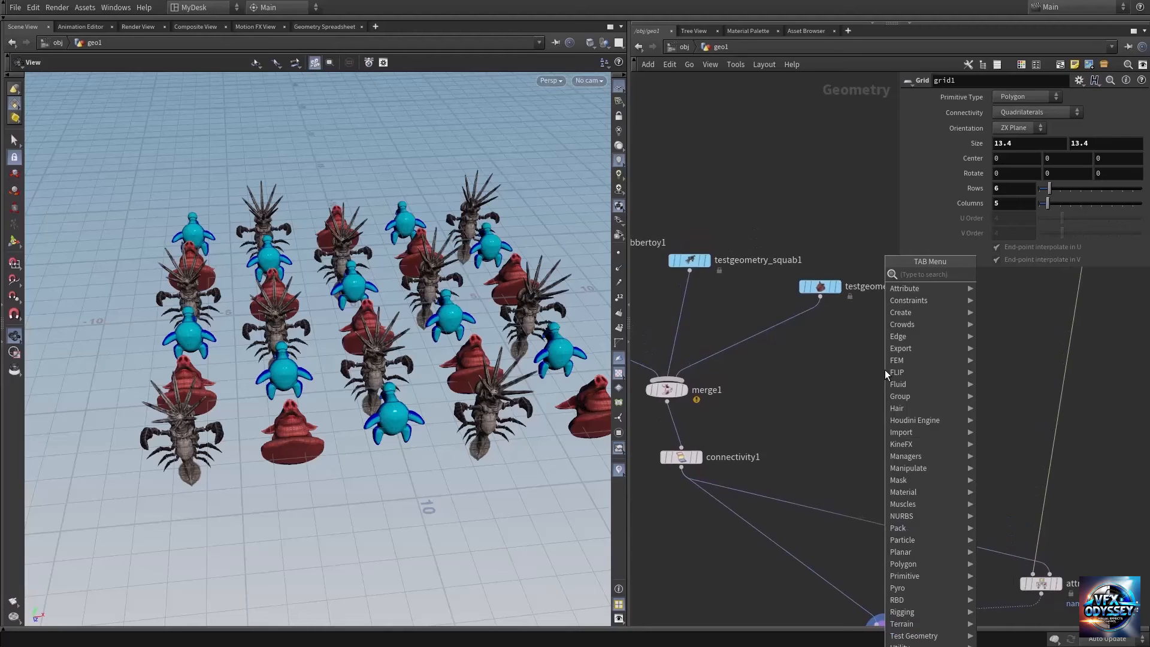
pyautogui.write('pla')
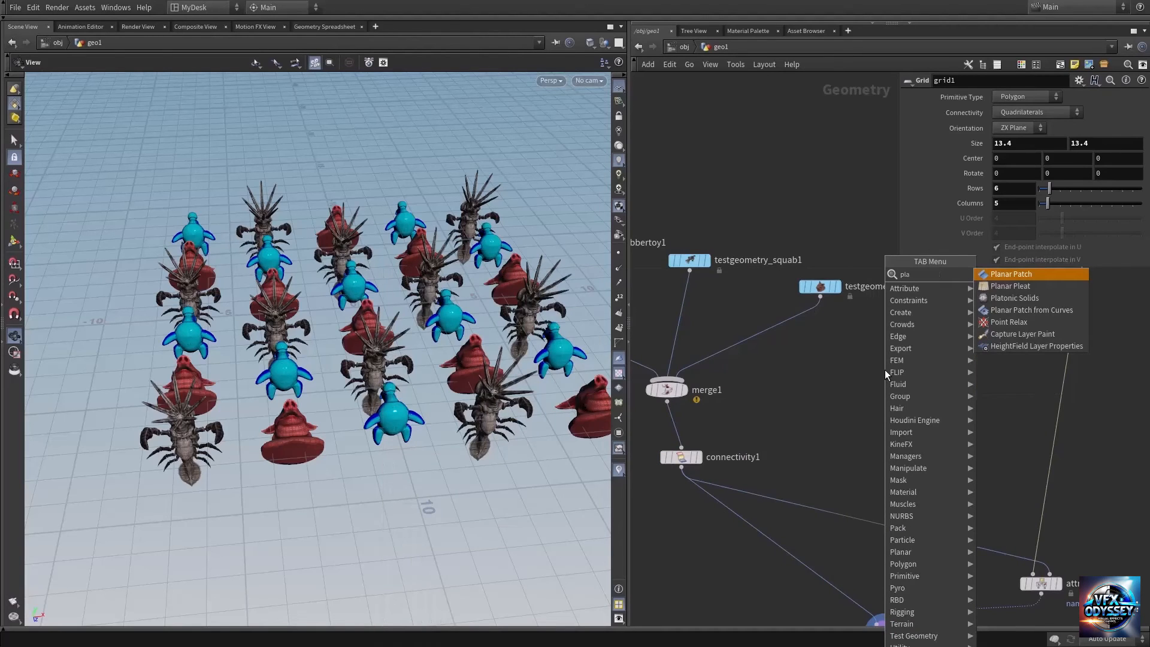
pyautogui.press('Down')
pyautogui.press('Down')
pyautogui.press('Return')
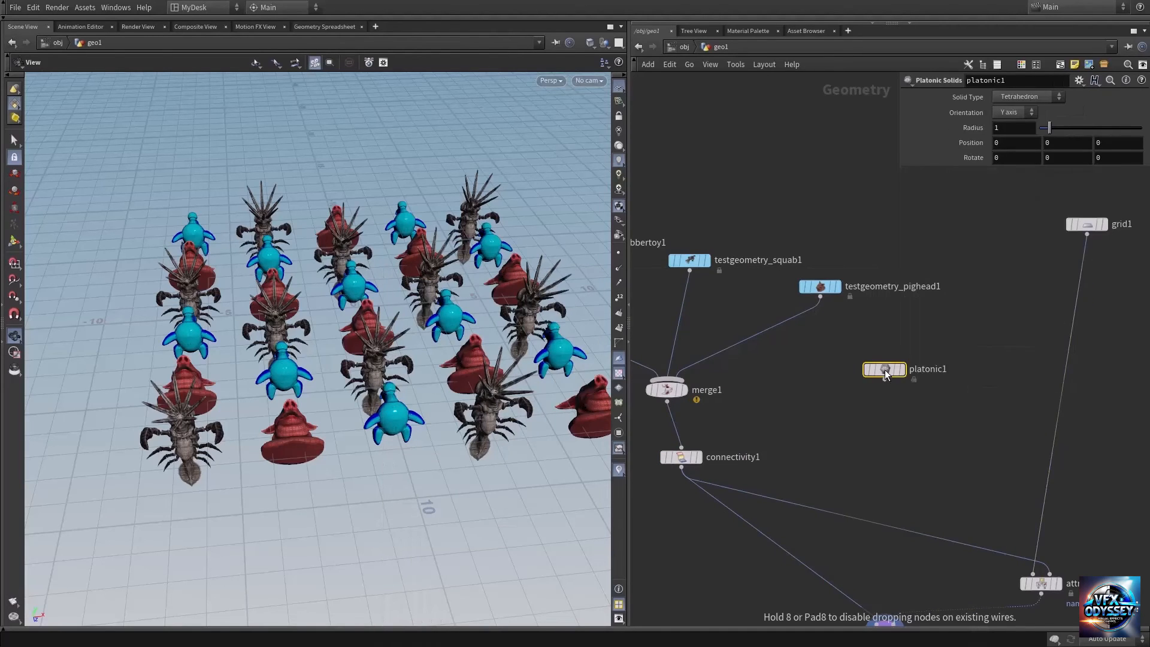
pyautogui.click(885, 369)
# - Wire the Platonic Solids node into merge1 and check the copied pieces in the viewport
pyautogui.click(885, 380)
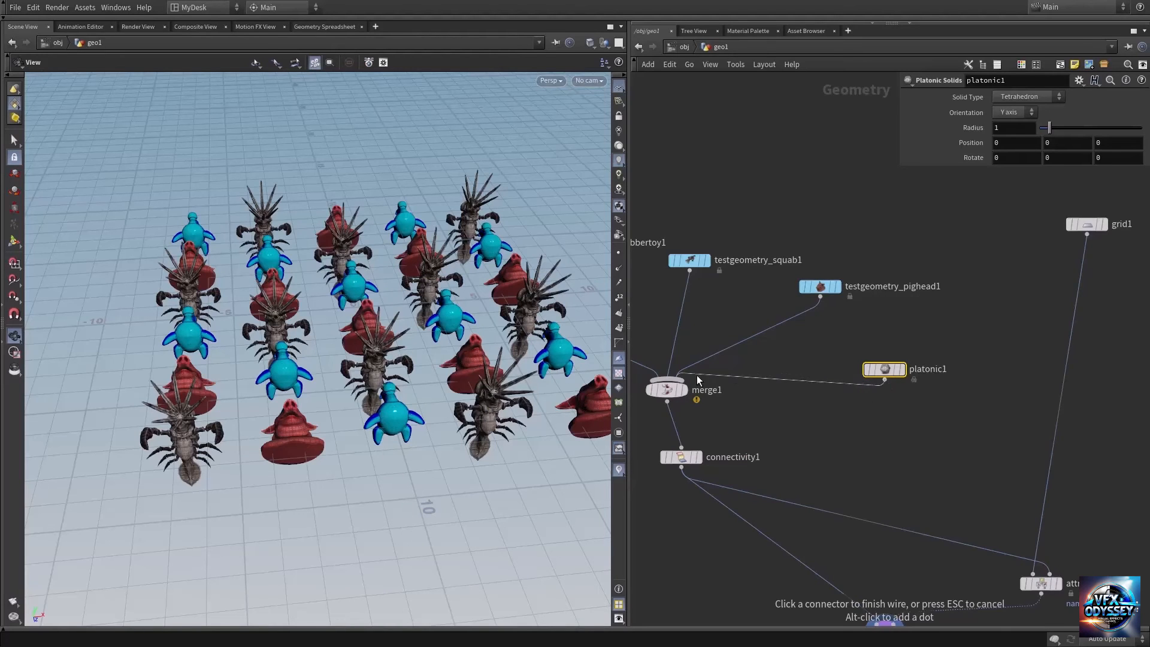
pyautogui.click(696, 375)
pyautogui.moveTo(491, 375); pyautogui.dragTo(421, 362, button='middle')
pyautogui.moveTo(420, 362); pyautogui.dragTo(419, 393)
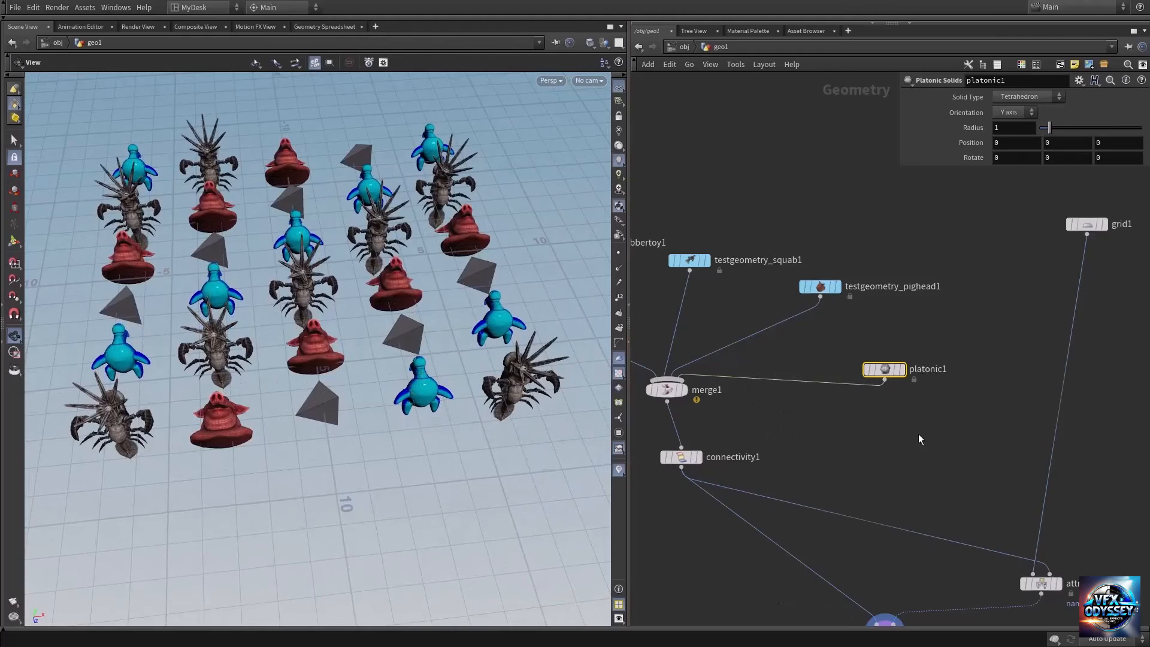
# - Select the Attribute from Pieces node and review its Piece Attribute and Mode settings alongside the nodes feeding it
pyautogui.moveTo(903, 438); pyautogui.dragTo(805, 373, button='middle')
pyautogui.click(981, 515)
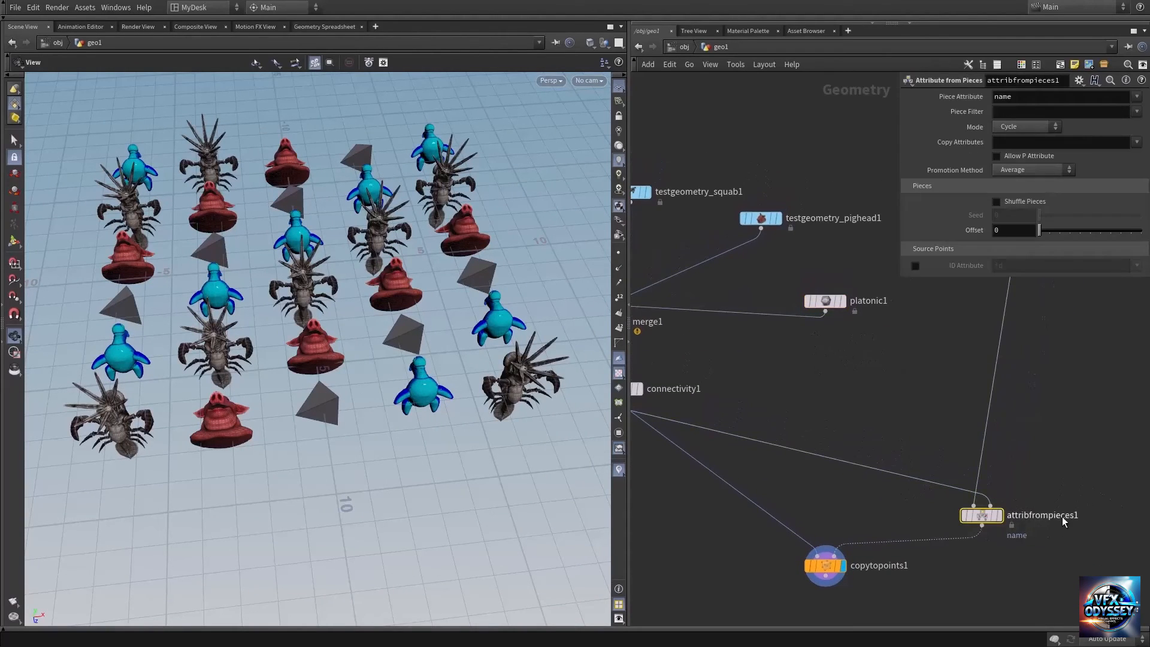
pyautogui.moveTo(1062, 516); pyautogui.dragTo(978, 481, button='middle')
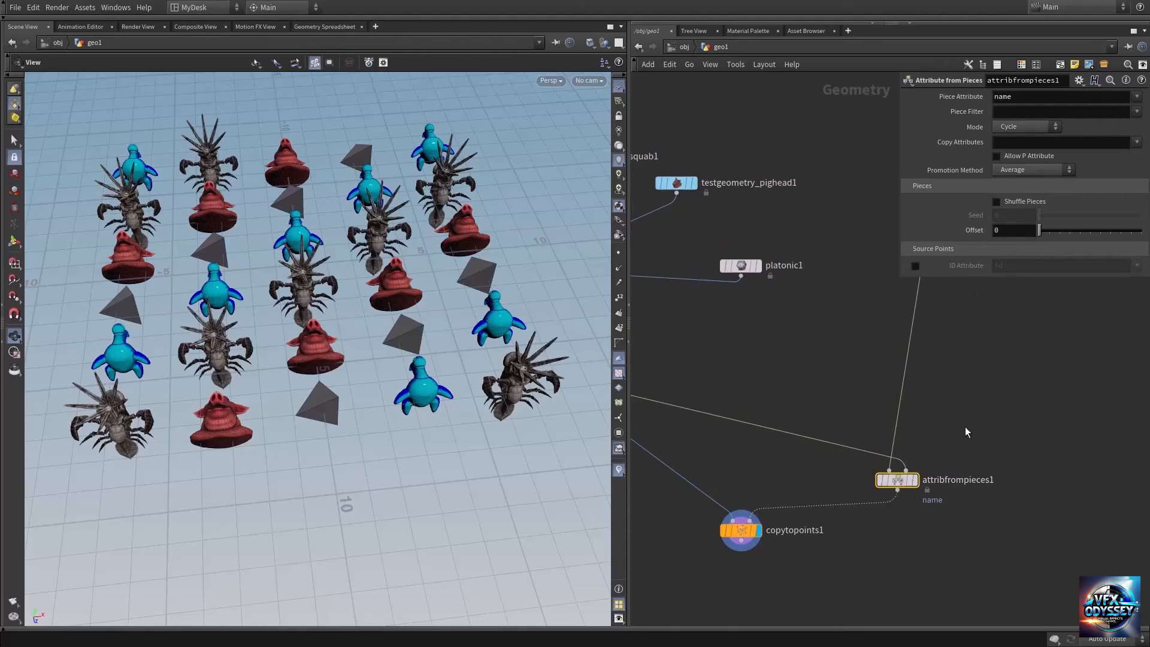
pyautogui.moveTo(965, 426); pyautogui.dragTo(845, 477, button='middle')
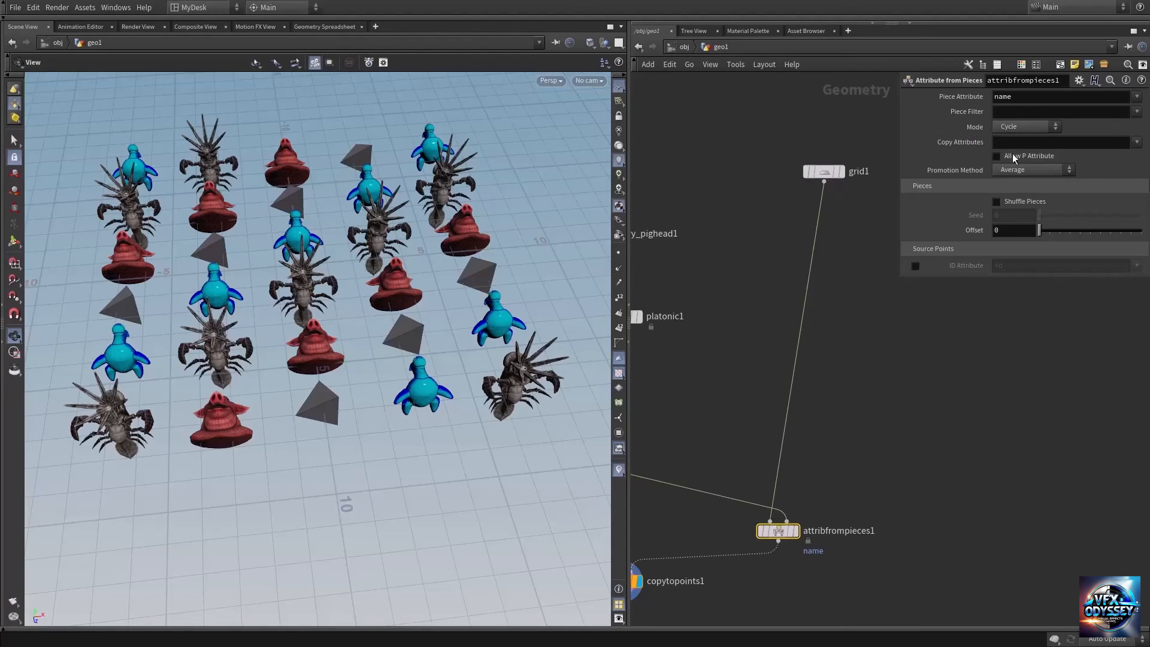
pyautogui.moveTo(767, 292); pyautogui.dragTo(901, 321, button='middle')
pyautogui.moveTo(754, 413); pyautogui.dragTo(860, 391, button='middle')
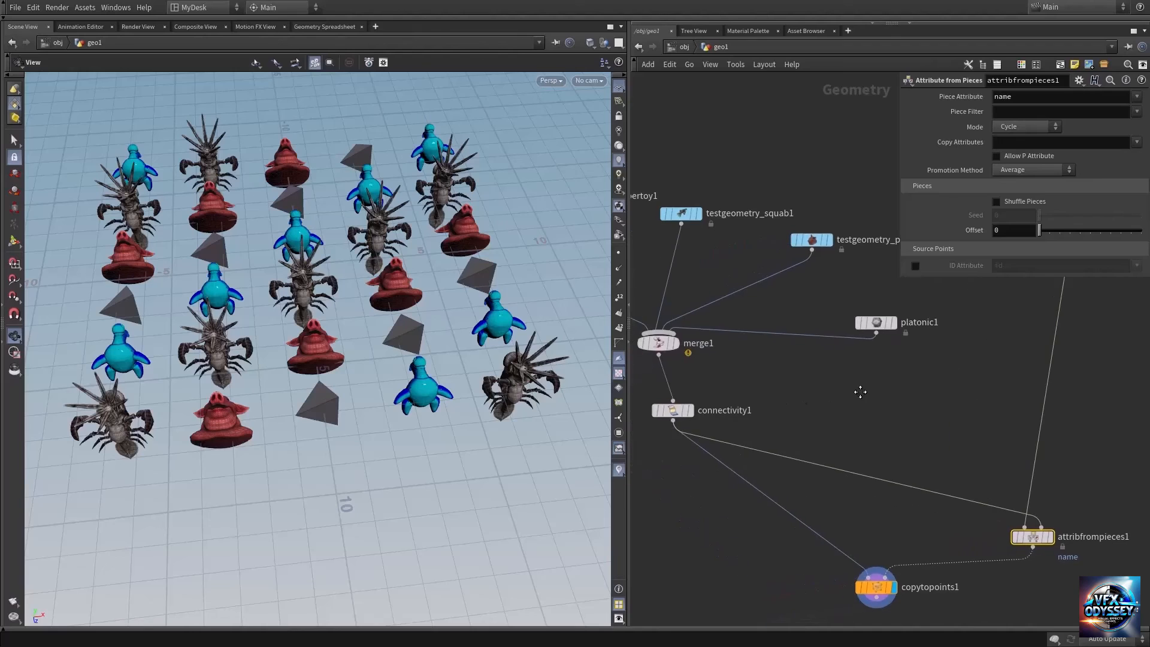
pyautogui.moveTo(930, 395); pyautogui.dragTo(749, 444, button='middle')
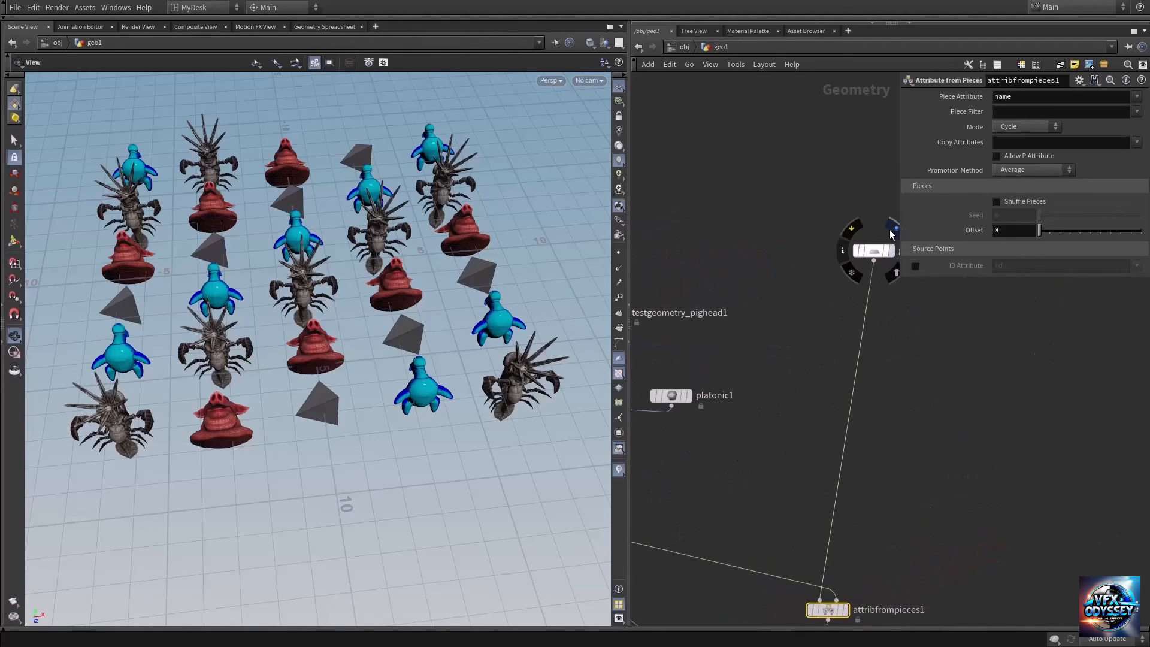
# - Display the grid with point numbers turned on and examine the numbering along its first row
pyautogui.click(892, 228)
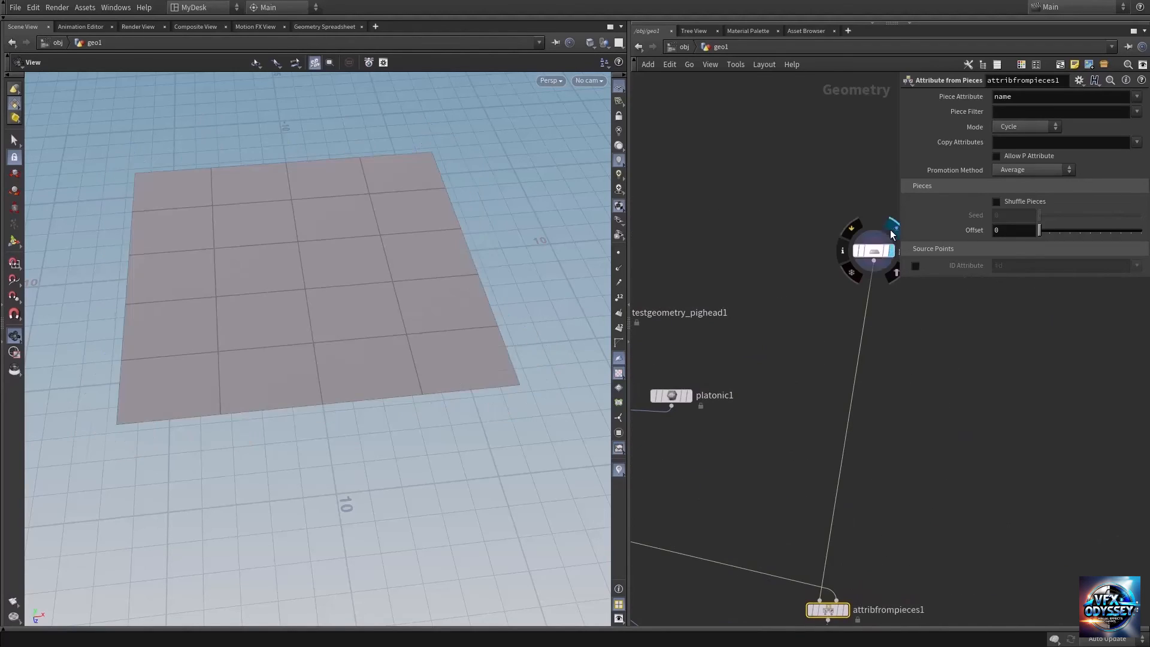
pyautogui.click(619, 297)
pyautogui.moveTo(214, 217); pyautogui.dragTo(241, 442, button='middle')
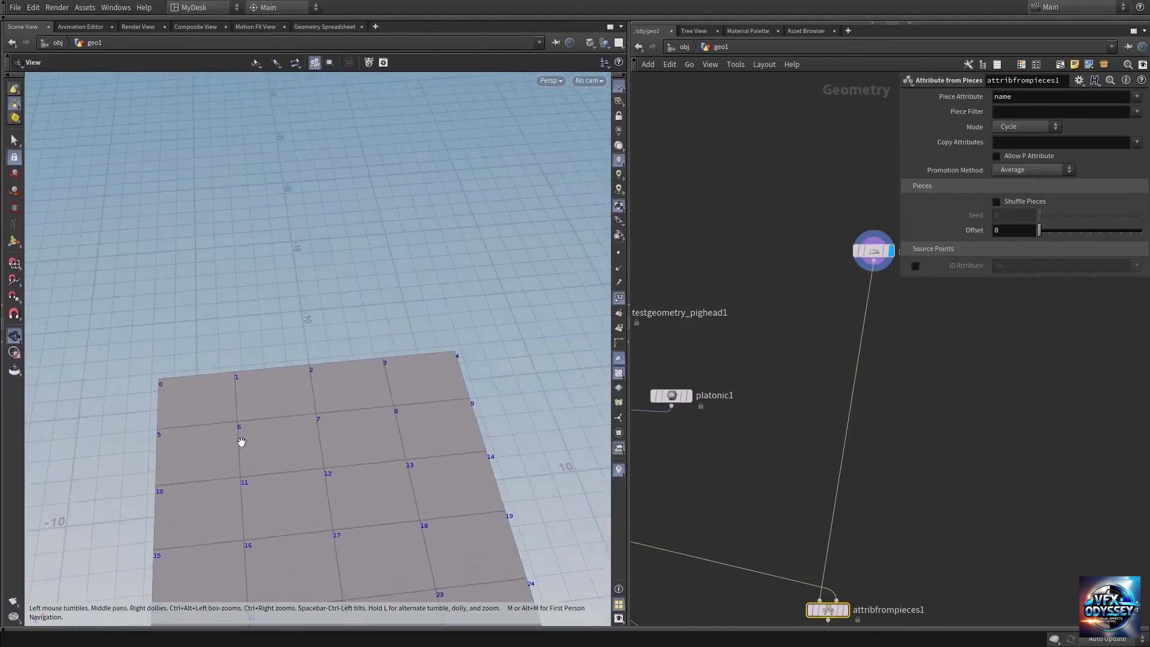
pyautogui.moveTo(241, 441); pyautogui.dragTo(367, 393, button='right')
pyautogui.moveTo(303, 408); pyautogui.dragTo(306, 442)
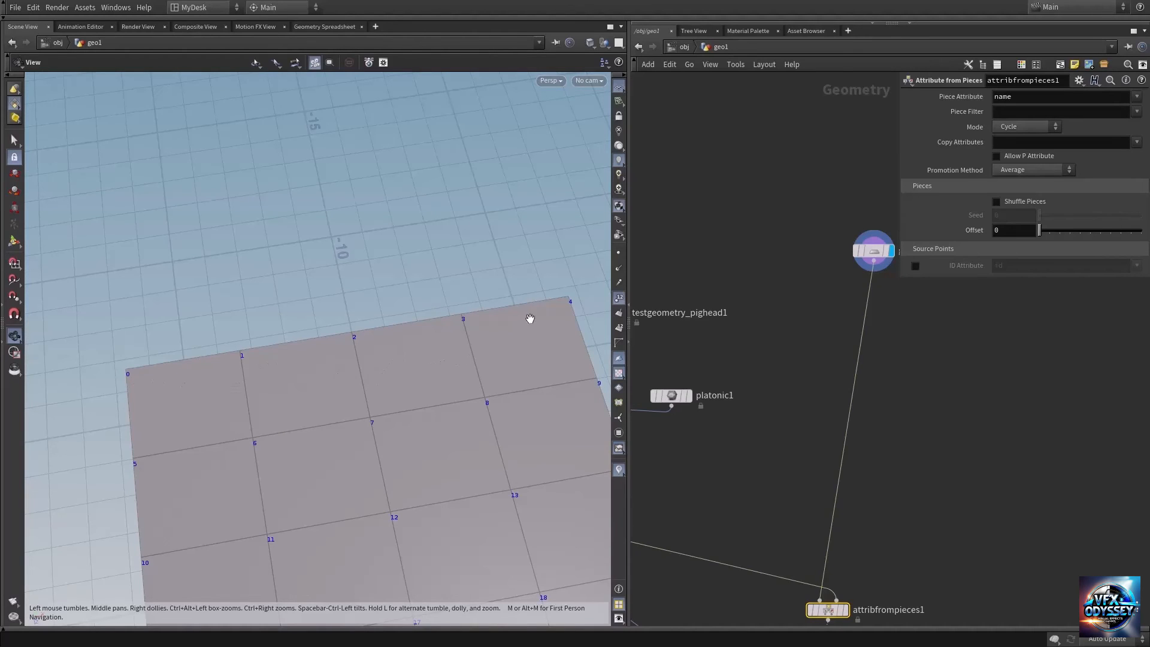
# - Display the Attribute from Pieces node and compare the numbered grid points with the geometry nodes feeding the merge and Connectivity
pyautogui.moveTo(584, 311); pyautogui.dragTo(373, 352)
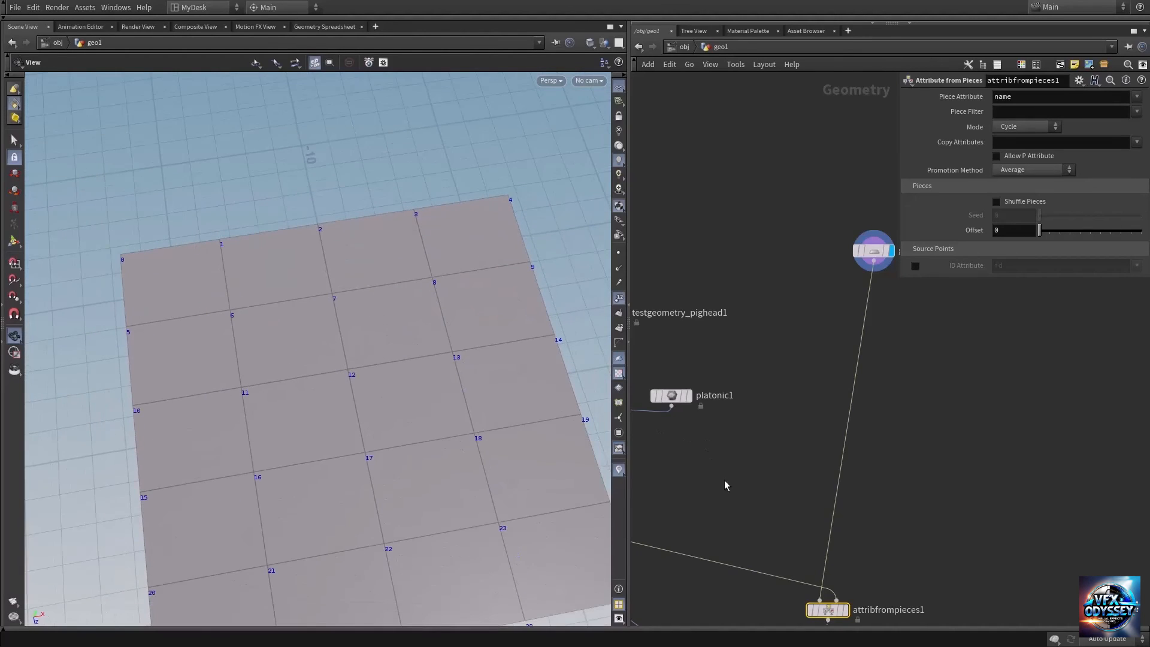
pyautogui.moveTo(722, 475); pyautogui.dragTo(757, 406, button='middle')
pyautogui.moveTo(859, 534)
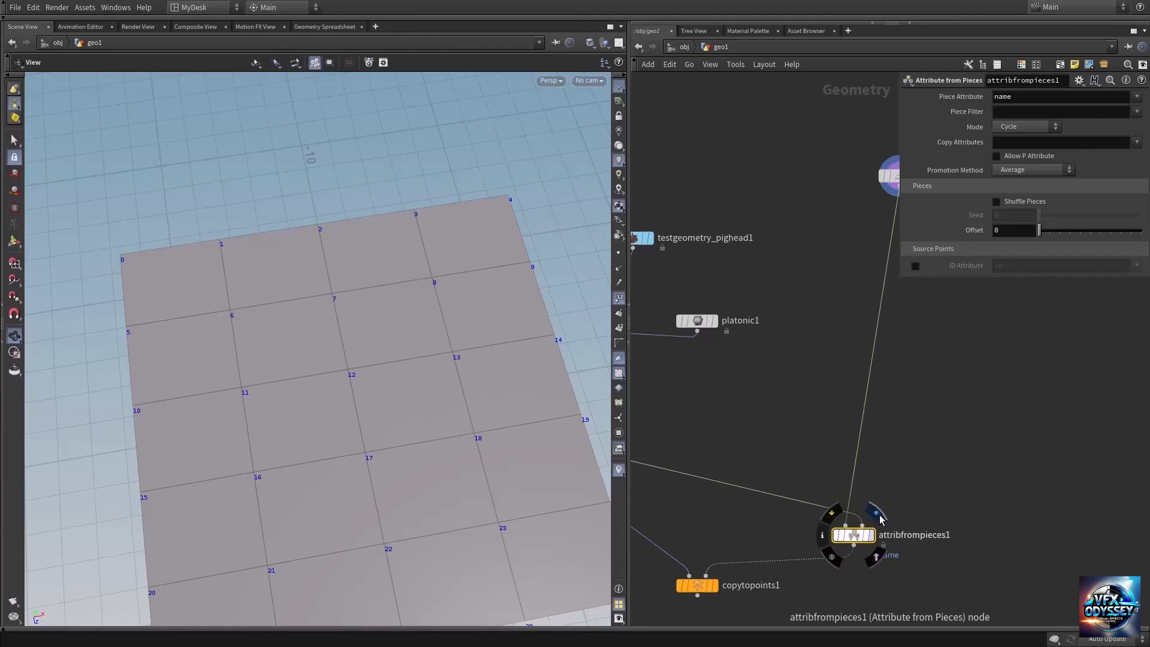
pyautogui.click(875, 515)
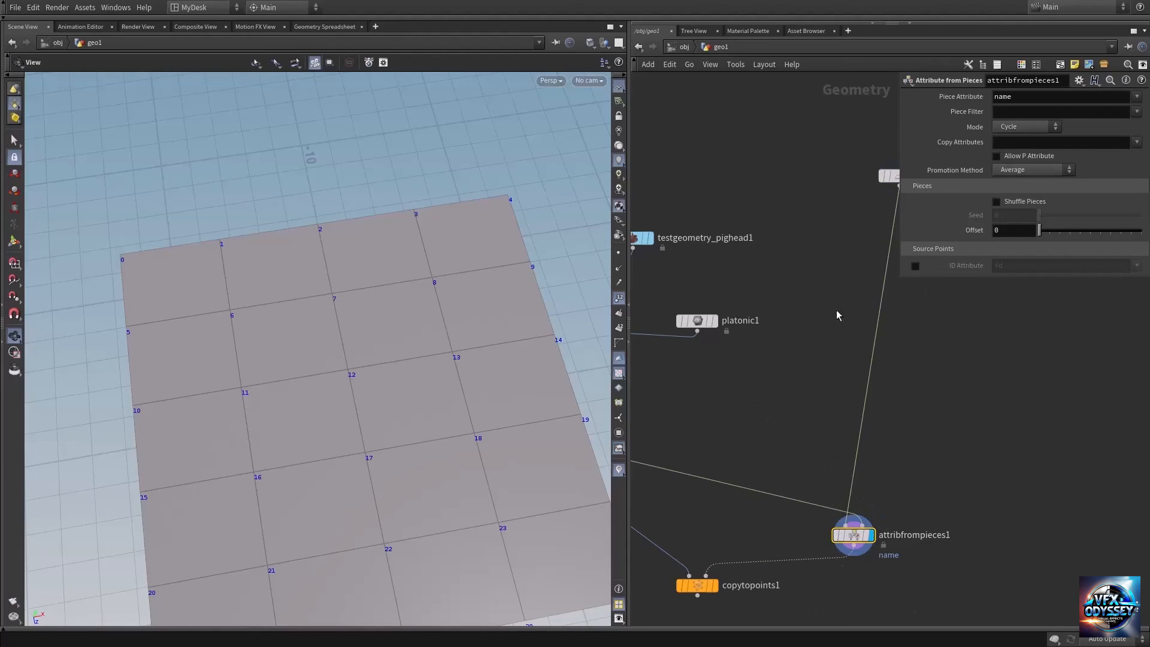
pyautogui.moveTo(772, 366); pyautogui.dragTo(930, 361, button='middle')
pyautogui.moveTo(748, 343); pyautogui.dragTo(837, 391, button='middle')
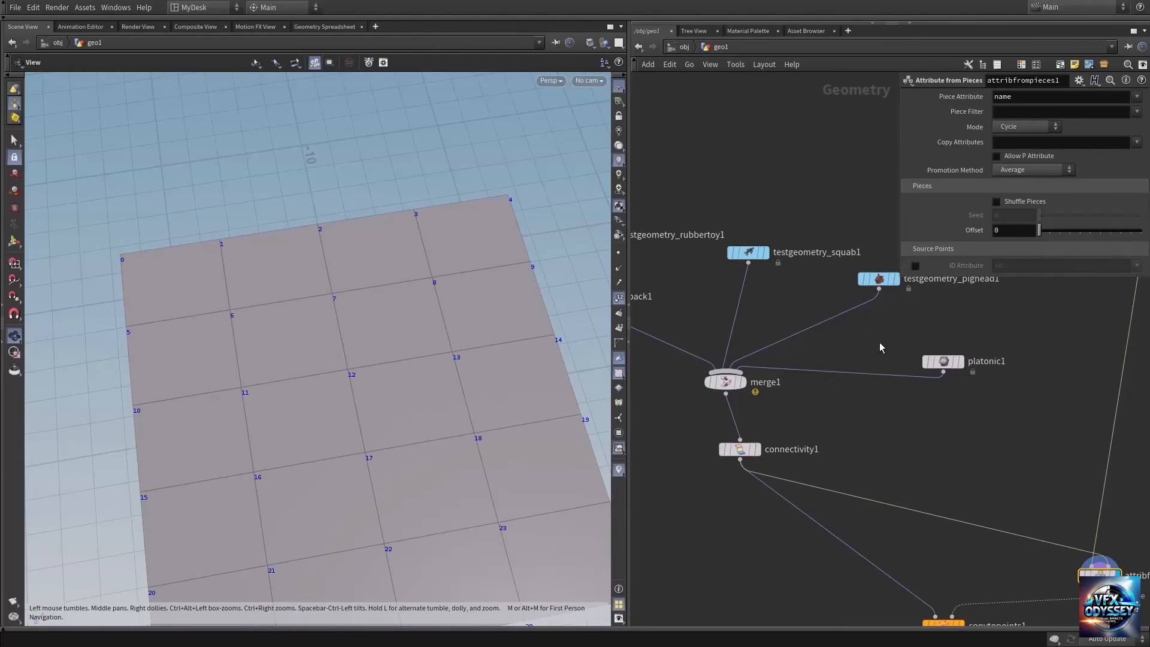
pyautogui.scroll(-2, 880, 347)
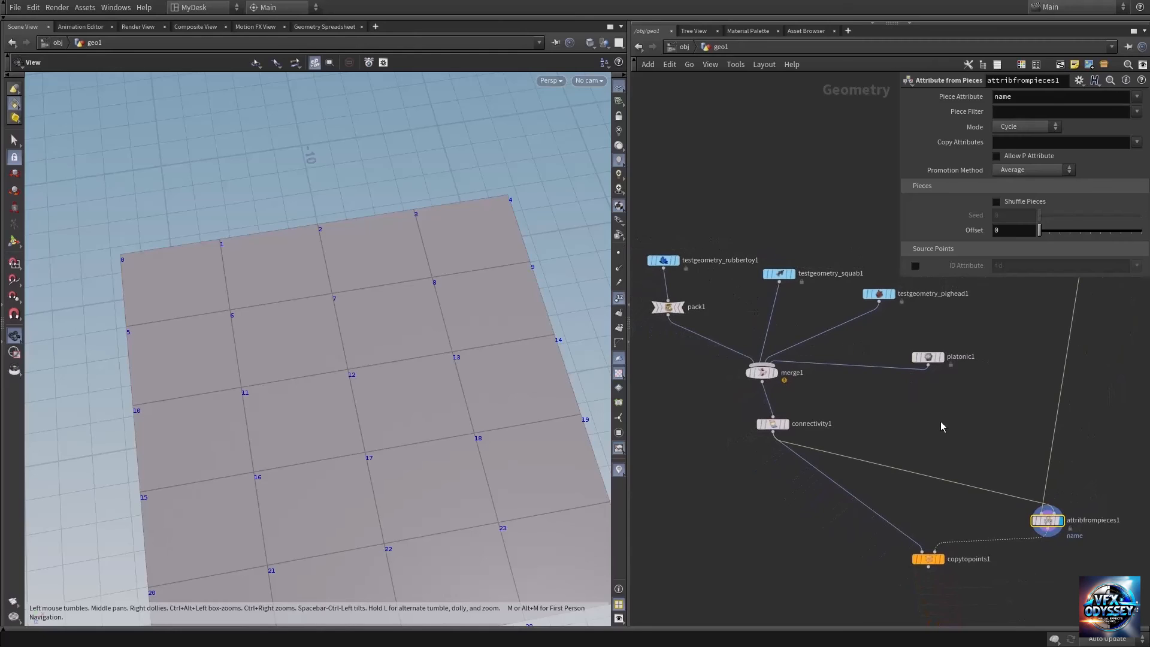
pyautogui.moveTo(941, 422); pyautogui.dragTo(827, 417, button='middle')
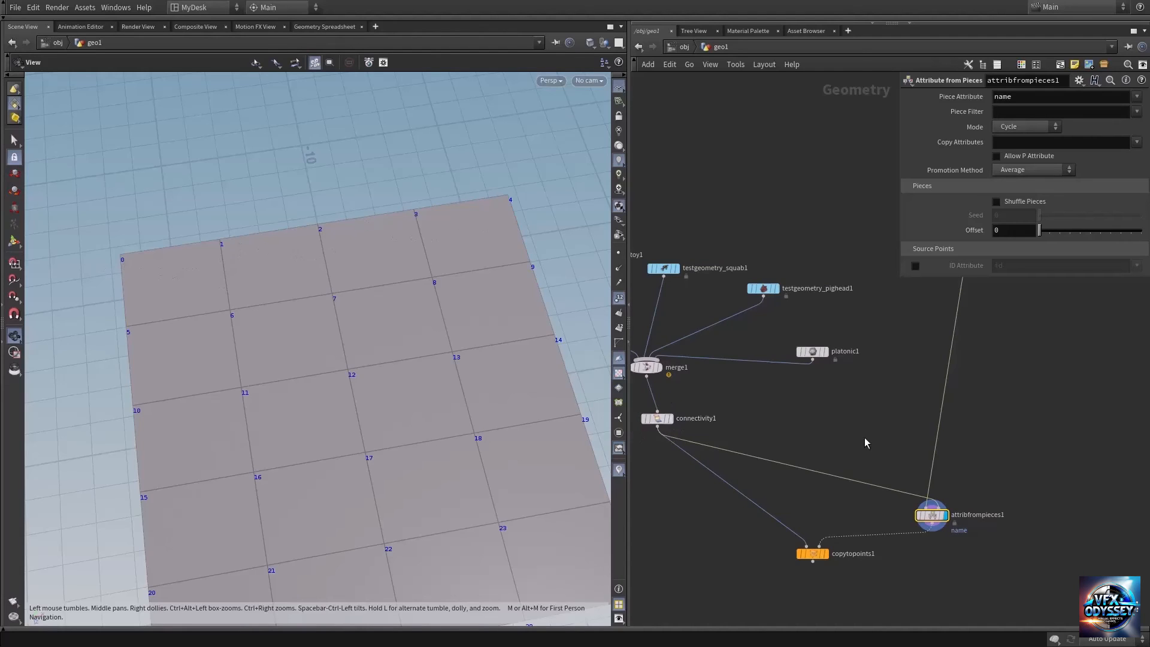
pyautogui.moveTo(794, 443); pyautogui.dragTo(798, 385, button='middle')
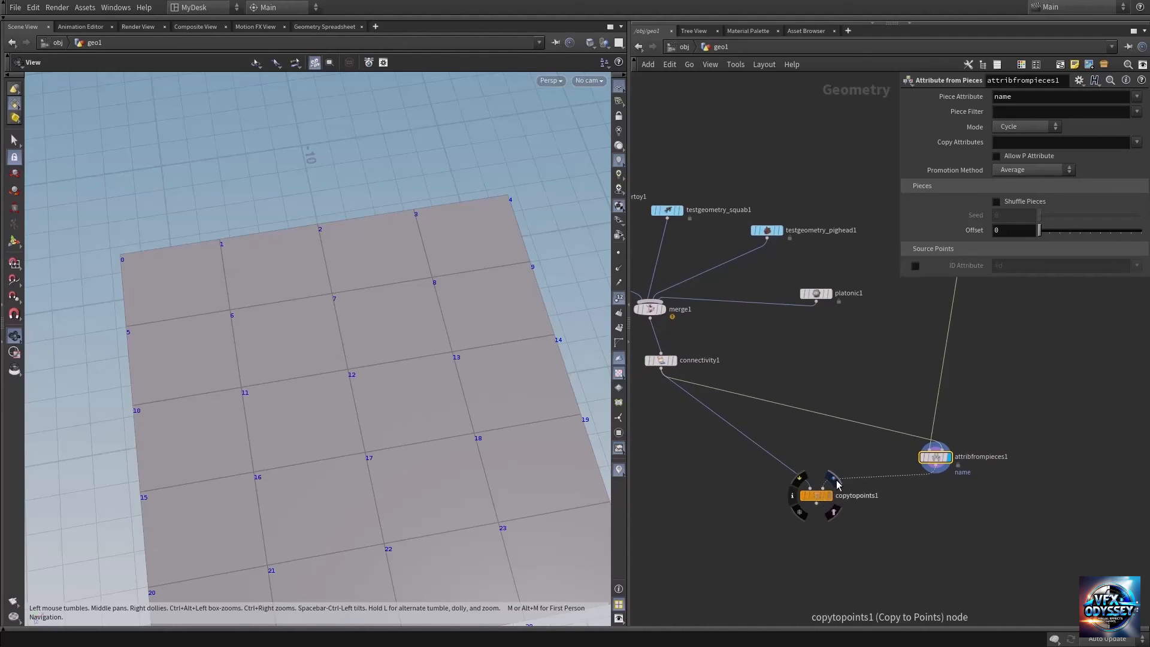
# - Display the Copy to Points result, turn off point numbers, and check the order of copied pieces across the grid
pyautogui.click(828, 495)
pyautogui.moveTo(306, 257); pyautogui.dragTo(296, 264)
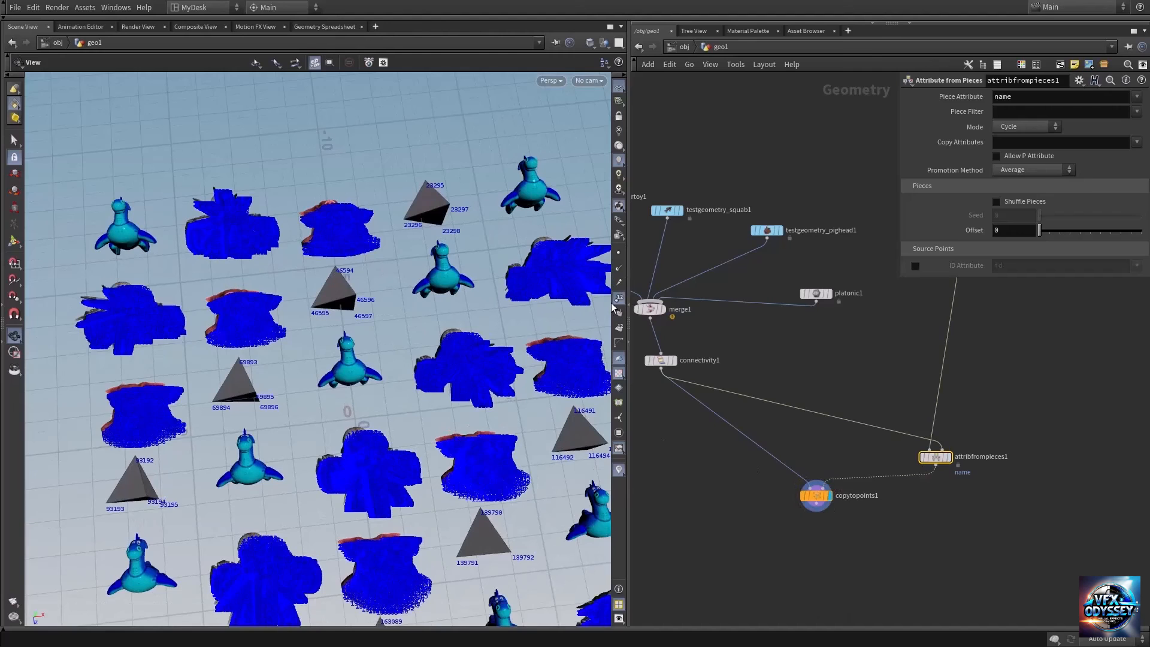
pyautogui.click(615, 301)
pyautogui.moveTo(227, 258); pyautogui.dragTo(122, 307)
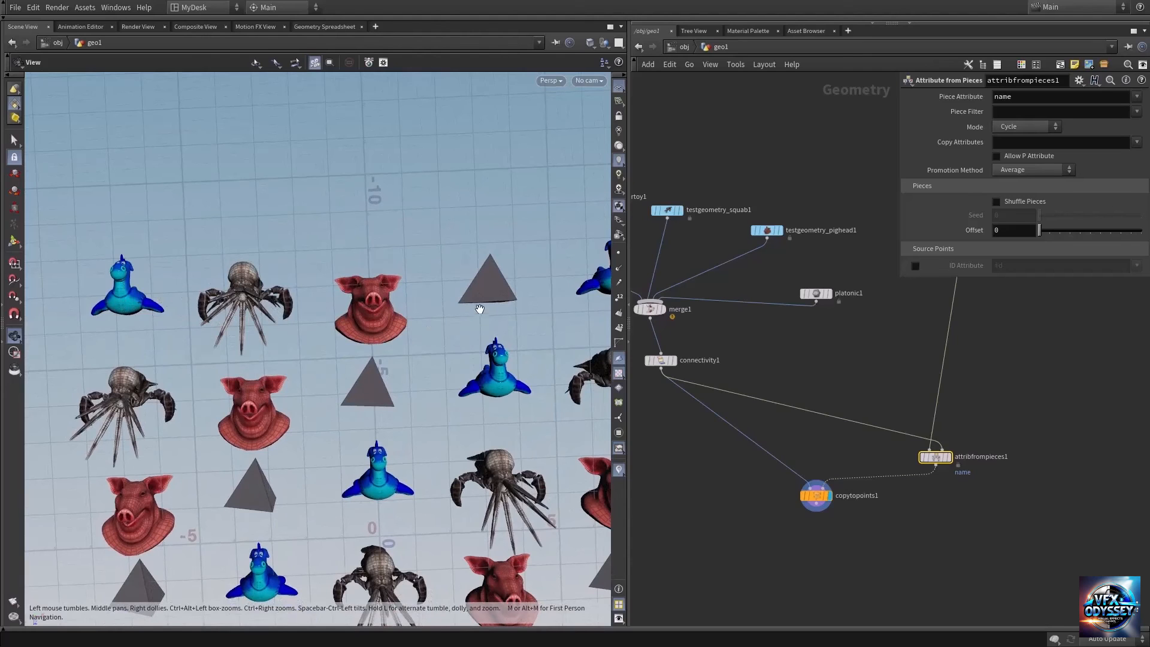
pyautogui.moveTo(505, 307); pyautogui.dragTo(414, 343)
# - Try the Patches mode on the Attribute from Pieces node with the patch Scale set to 1.7 on all axes
pyautogui.moveTo(870, 466); pyautogui.dragTo(809, 446, button='middle')
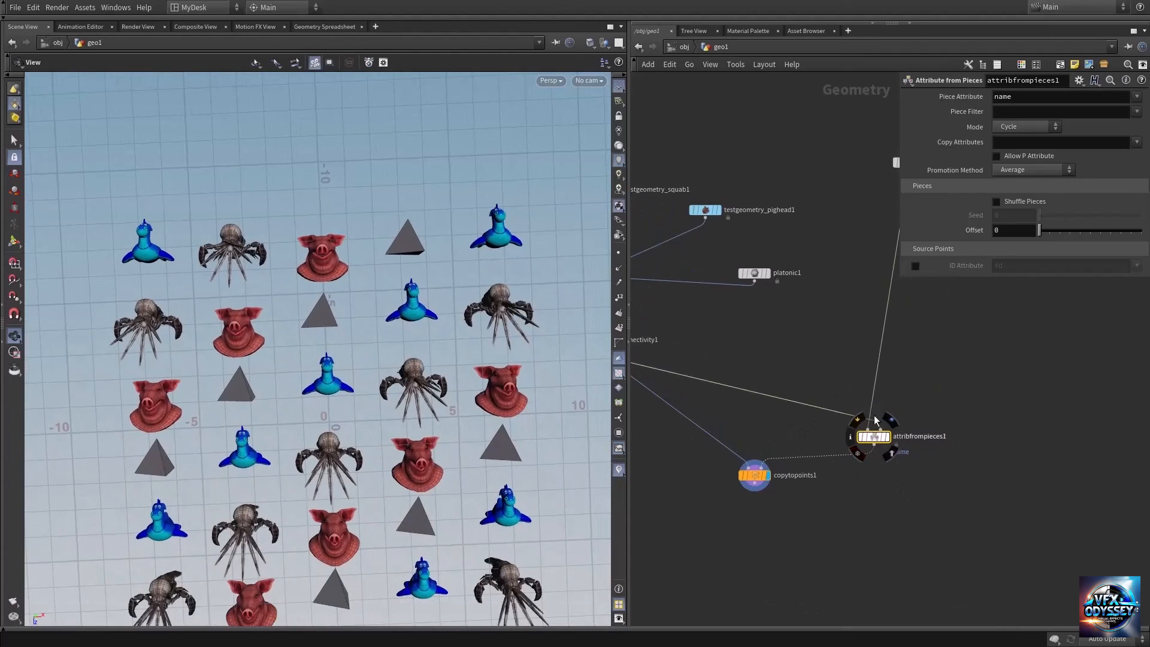
pyautogui.click(1015, 126)
pyautogui.click(1022, 149)
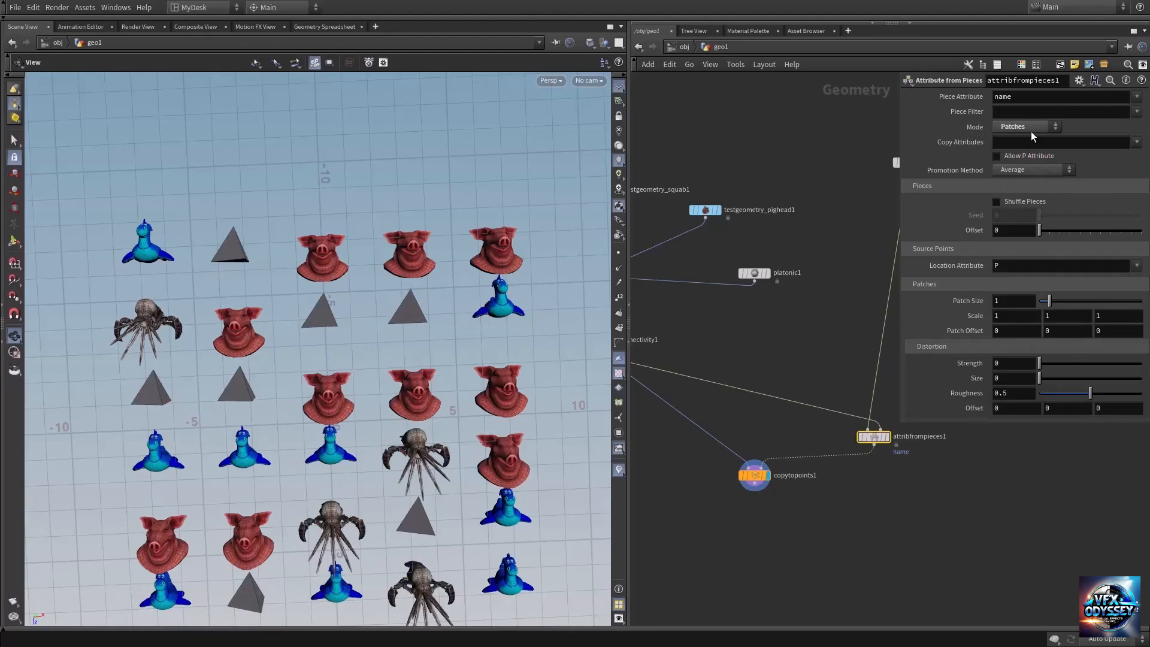
pyautogui.moveTo(389, 422); pyautogui.dragTo(376, 317)
pyautogui.moveTo(371, 316); pyautogui.dragTo(342, 324, button='middle')
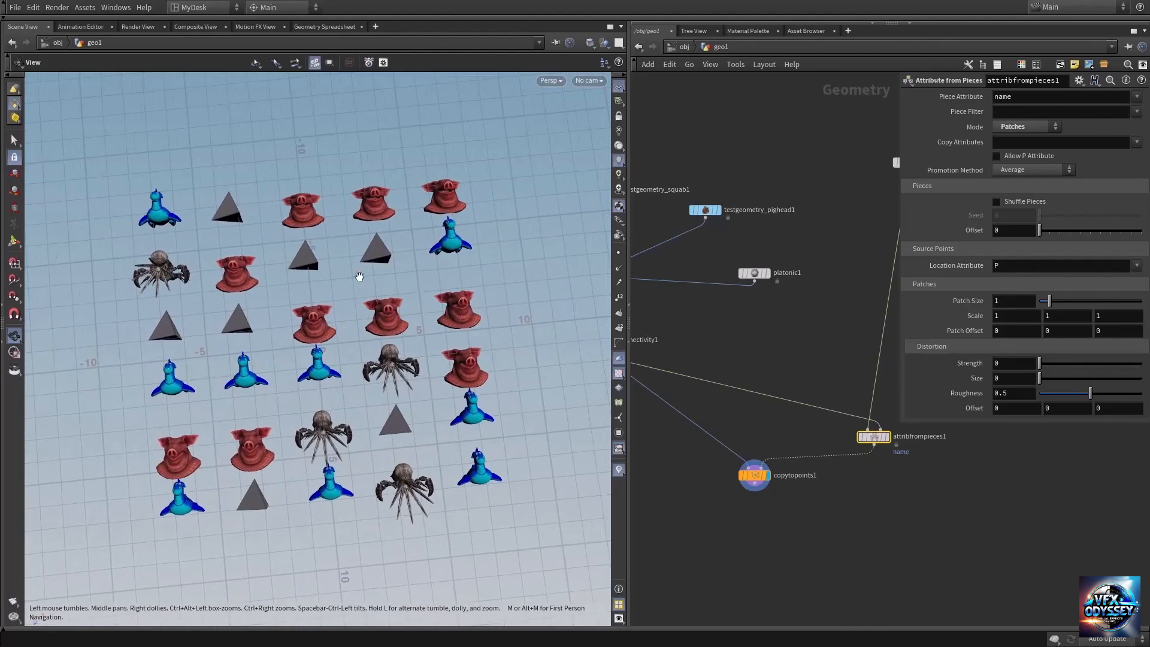
pyautogui.moveTo(359, 276); pyautogui.dragTo(349, 333)
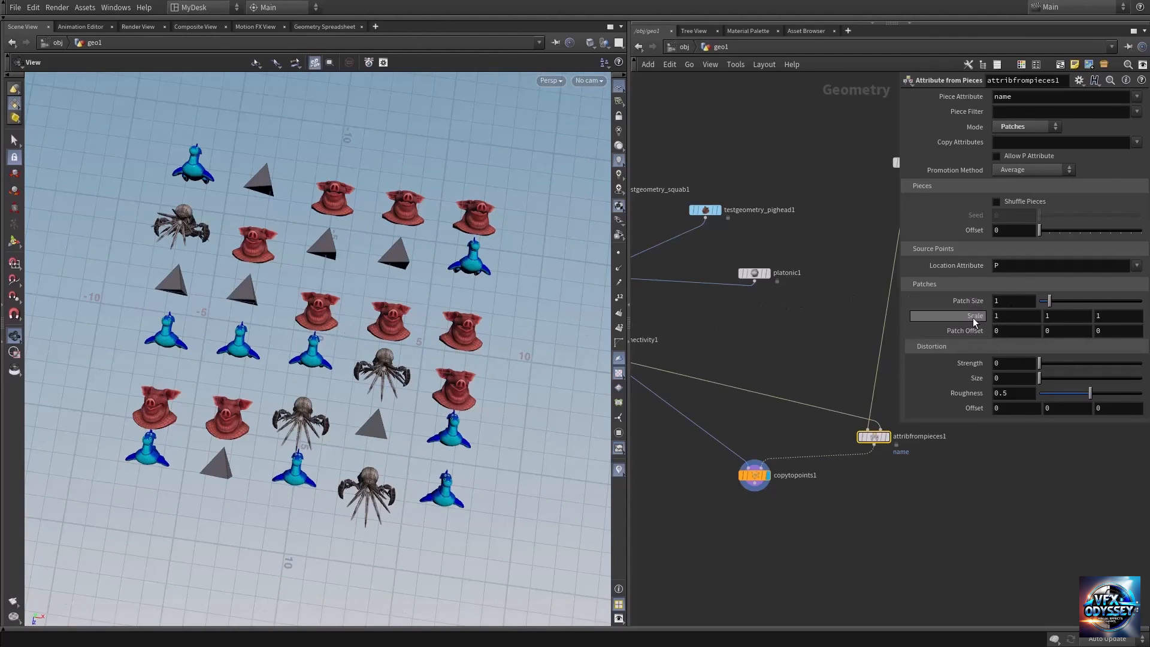
pyautogui.moveTo(976, 318)
pyautogui.mouseDown(button='middle')
pyautogui.moveTo(925, 326)
pyautogui.moveTo(960, 317)
pyautogui.mouseUp(button='middle')
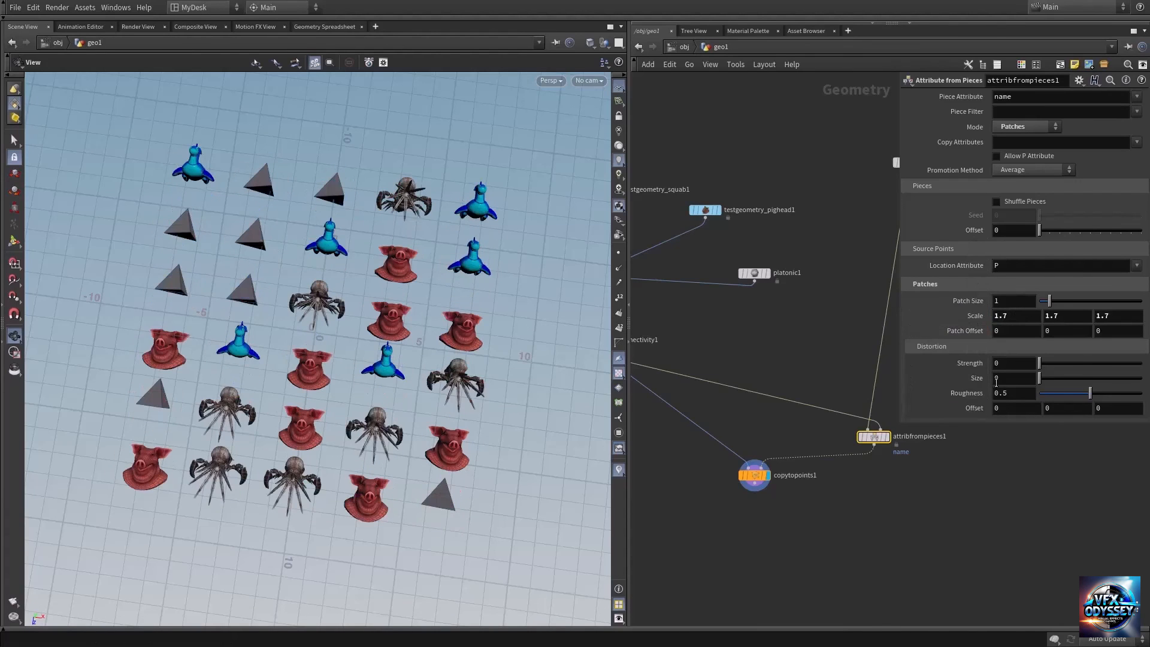
# - Try the Noise mode on the Attribute from Pieces node with the Element Size set to 0.71
pyautogui.click(1018, 126)
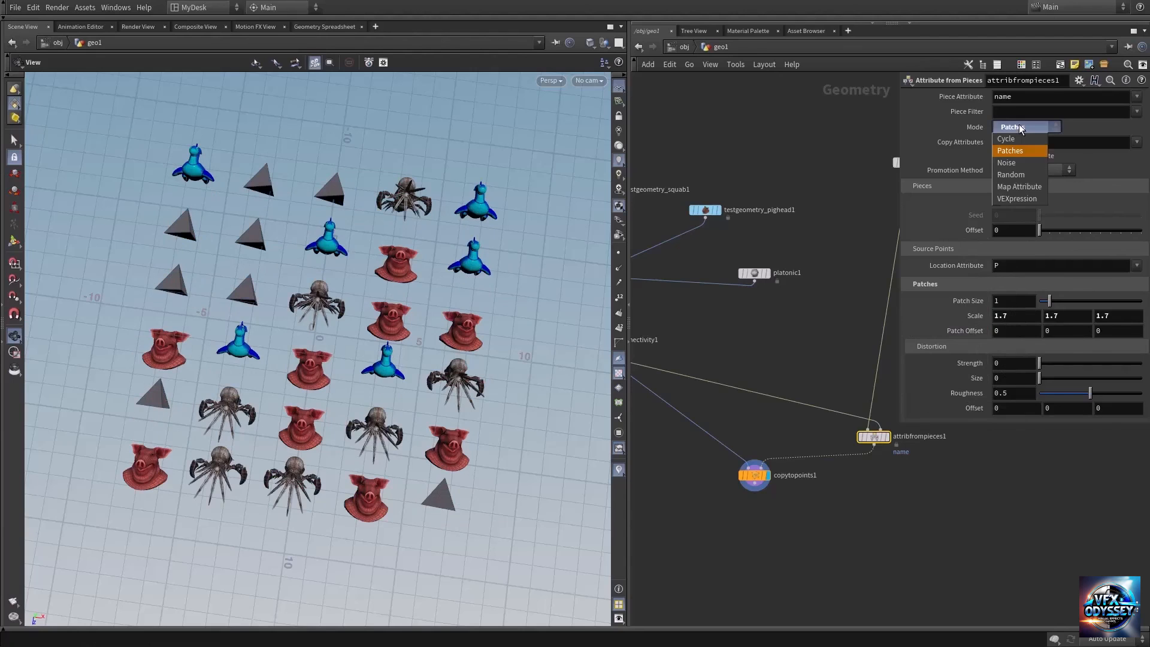
pyautogui.click(1007, 163)
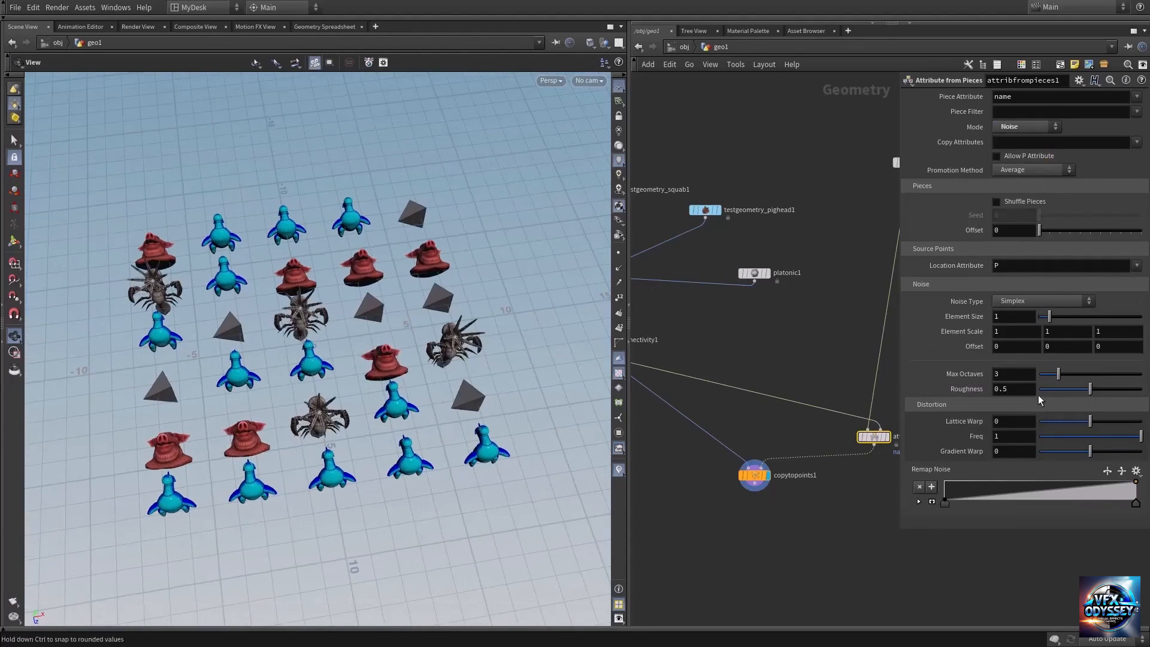
pyautogui.moveTo(1050, 318)
pyautogui.mouseDown()
pyautogui.moveTo(1072, 320)
pyautogui.moveTo(1059, 322)
pyautogui.mouseUp()
pyautogui.moveTo(1051, 324); pyautogui.dragTo(1047, 324)
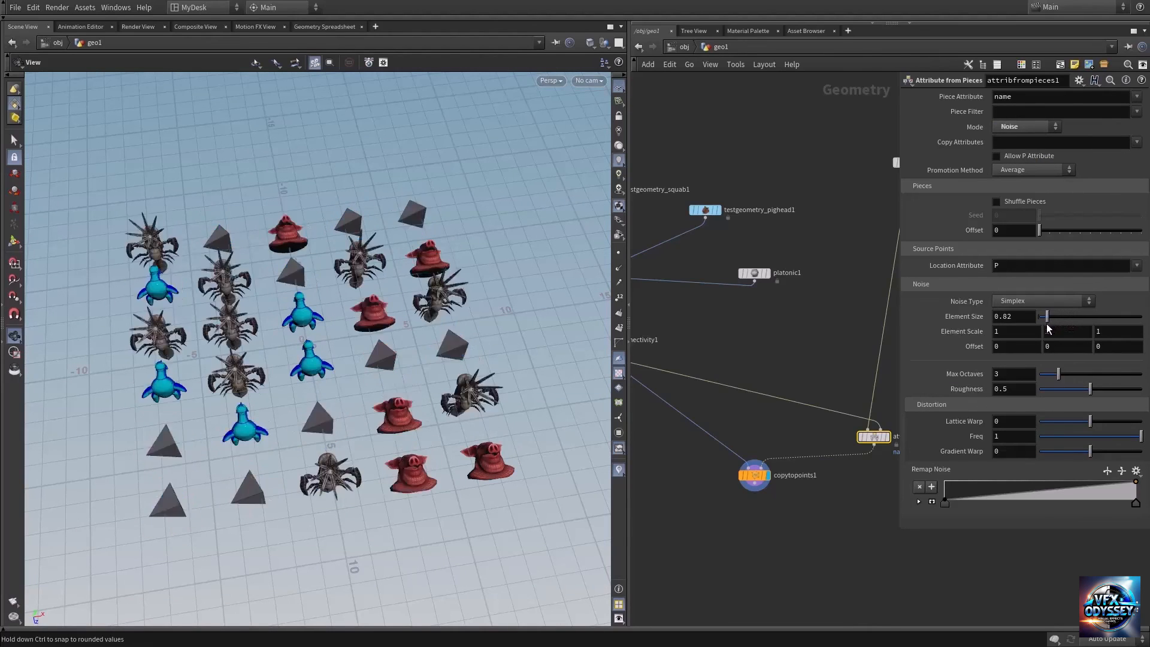
# - Set the Attribute from Pieces mode to Random and inspect the distribution of the copied pieces from several angles
pyautogui.click(1025, 126)
pyautogui.click(1018, 175)
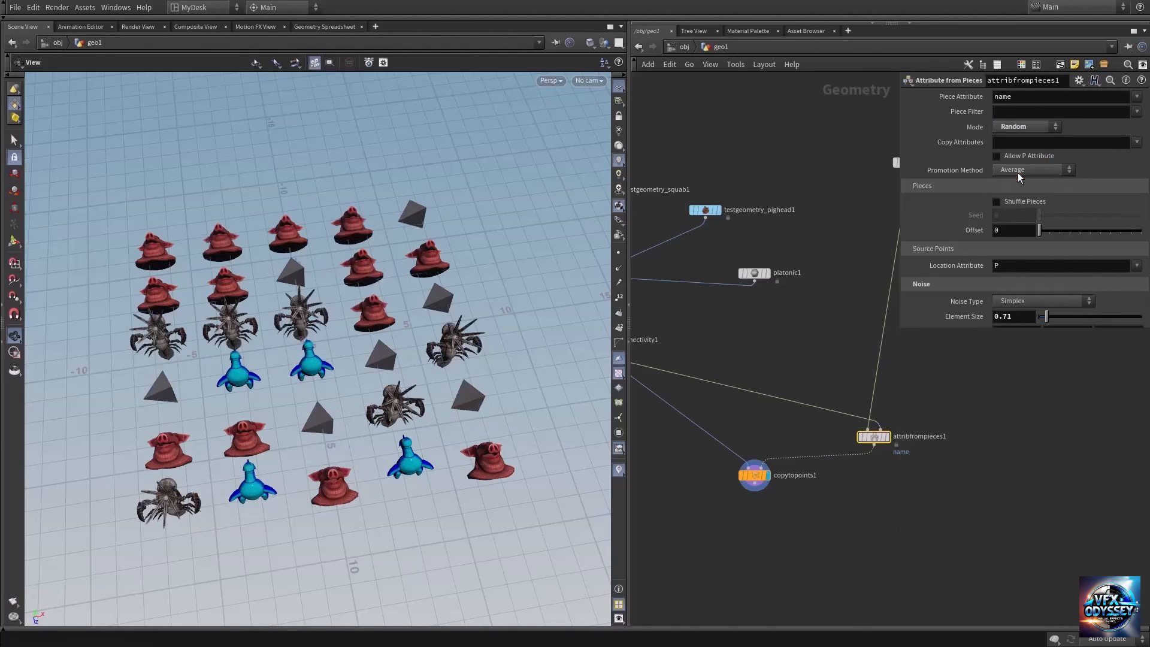
pyautogui.moveTo(281, 431); pyautogui.dragTo(327, 397, button='right')
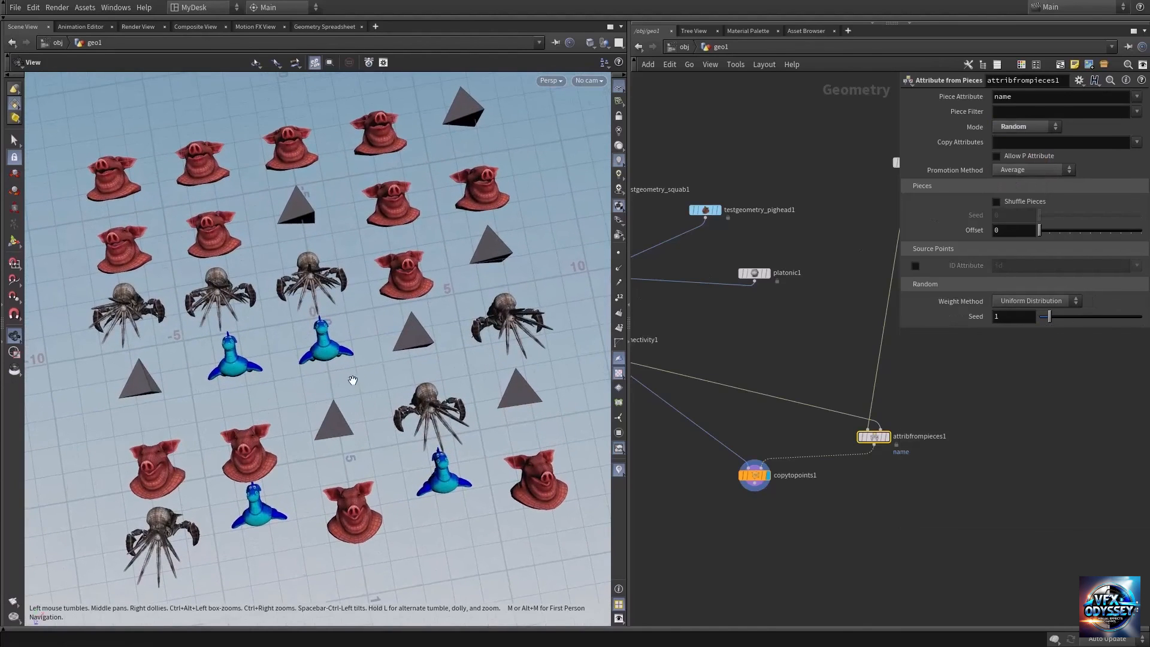
pyautogui.moveTo(728, 346); pyautogui.dragTo(768, 397, button='middle')
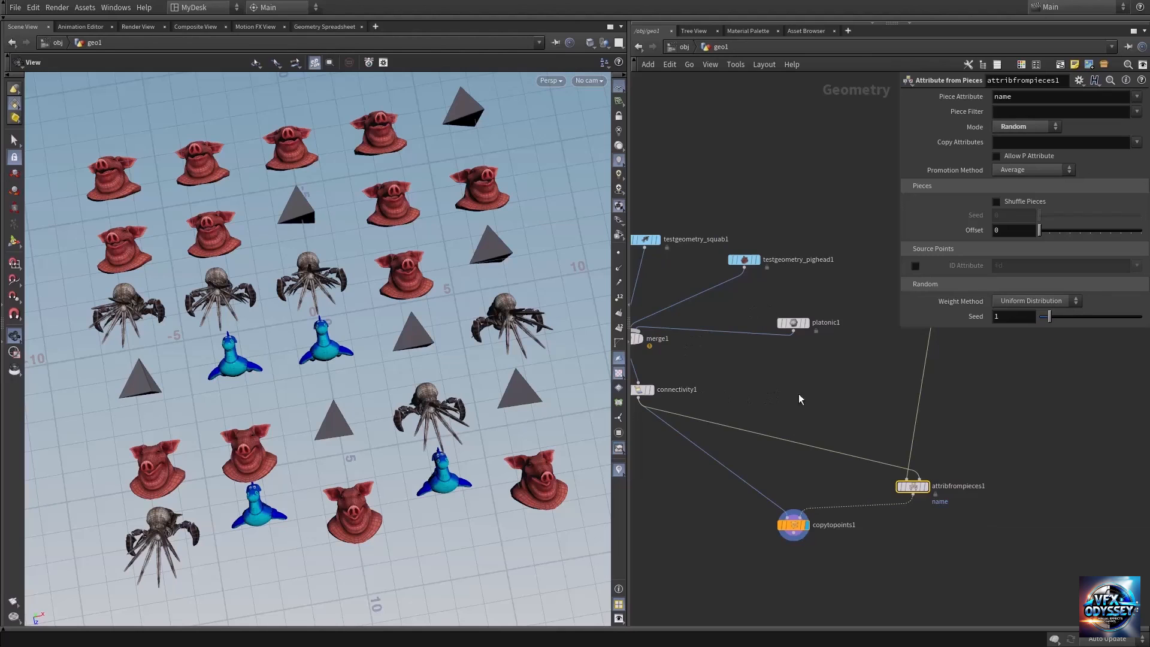
pyautogui.moveTo(427, 418); pyautogui.dragTo(417, 303)
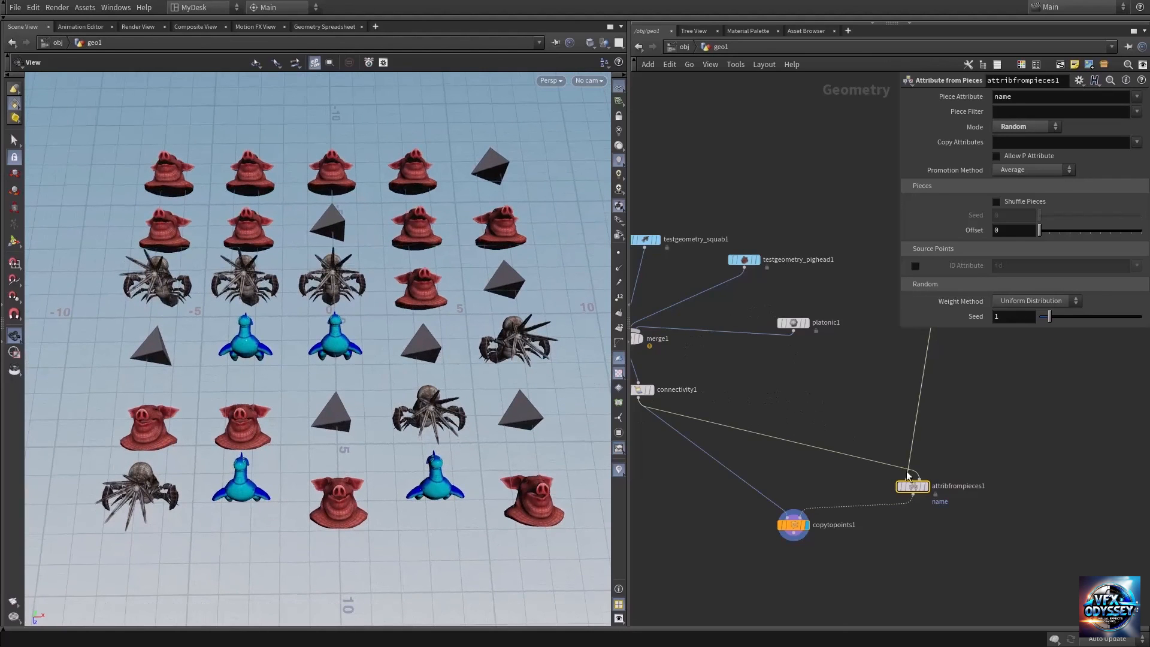
pyautogui.moveTo(864, 397); pyautogui.dragTo(849, 414, button='middle')
pyautogui.moveTo(392, 410); pyautogui.dragTo(405, 398)
pyautogui.moveTo(405, 397); pyautogui.dragTo(346, 376, button='right')
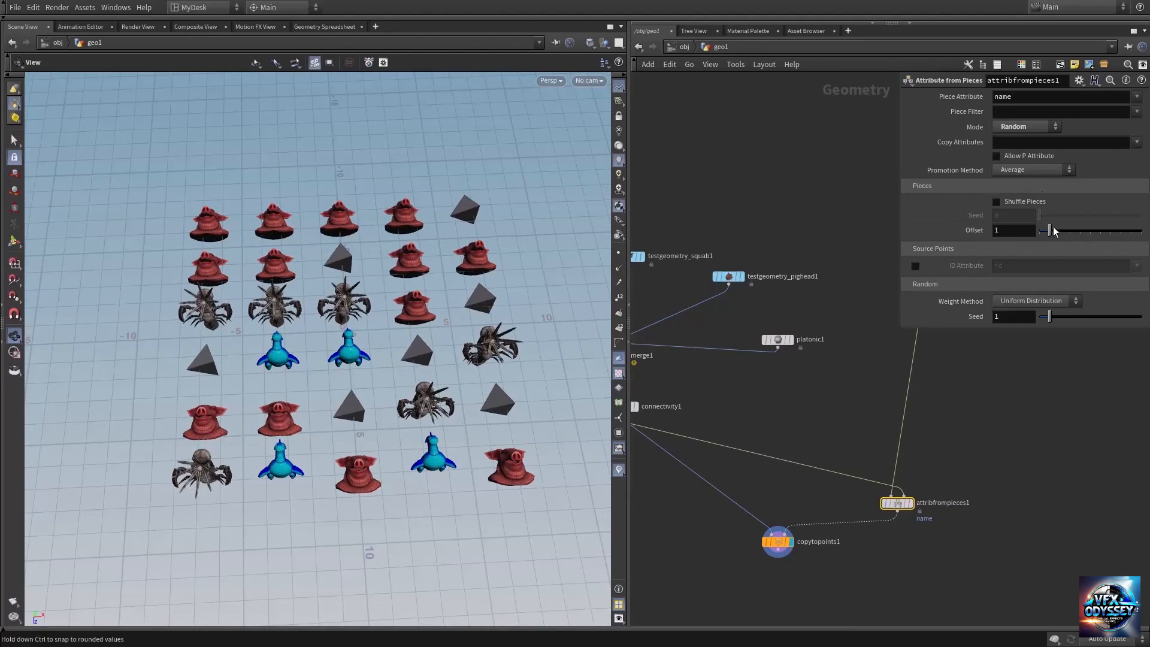
# - Set the pieces Offset to 3 and the random Seed to 2.18, and check the new distribution
pyautogui.moveTo(1055, 232); pyautogui.dragTo(1069, 230)
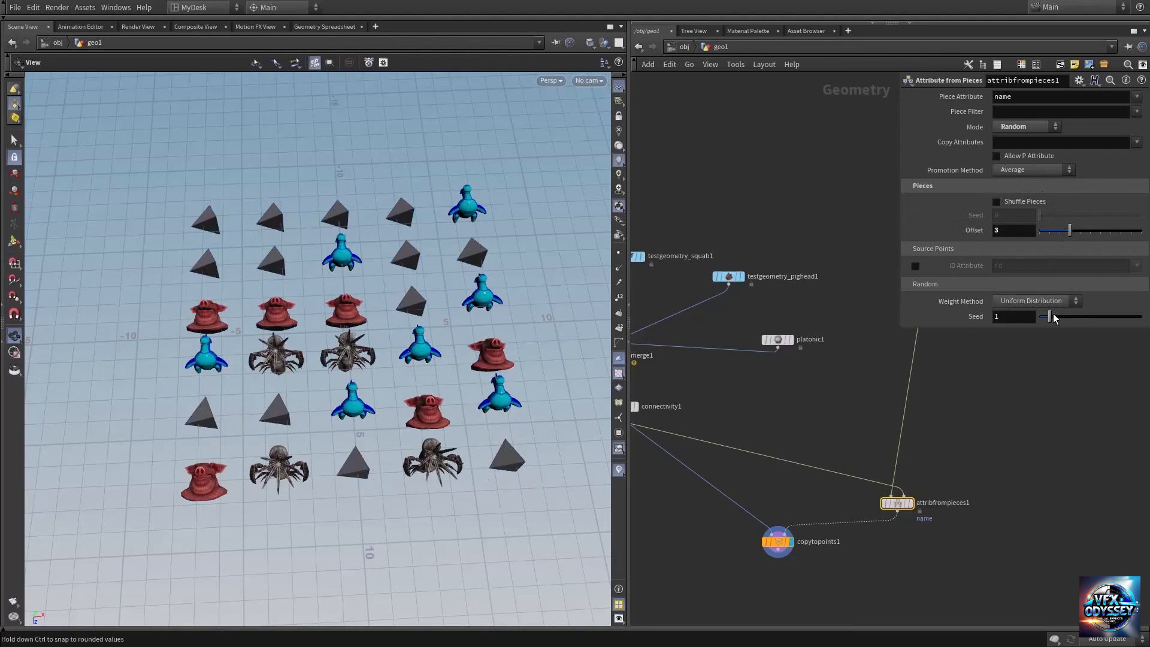
pyautogui.moveTo(1053, 315)
pyautogui.mouseDown()
pyautogui.moveTo(1078, 322)
pyautogui.moveTo(1061, 326)
pyautogui.mouseUp()
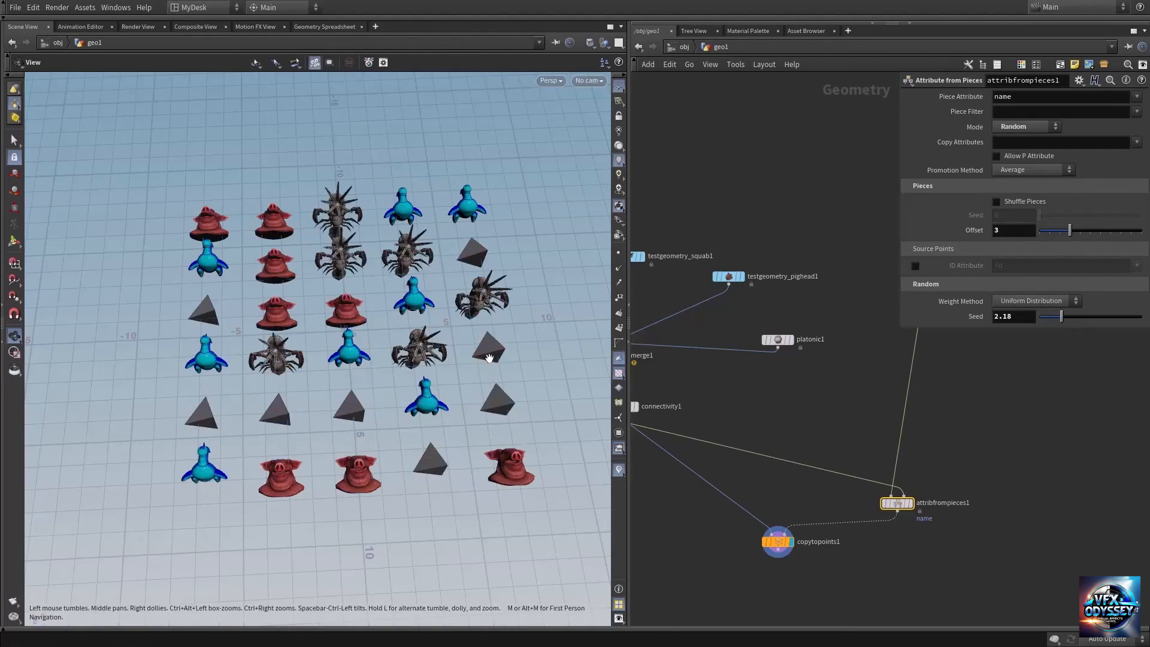
pyautogui.moveTo(410, 395); pyautogui.dragTo(417, 363)
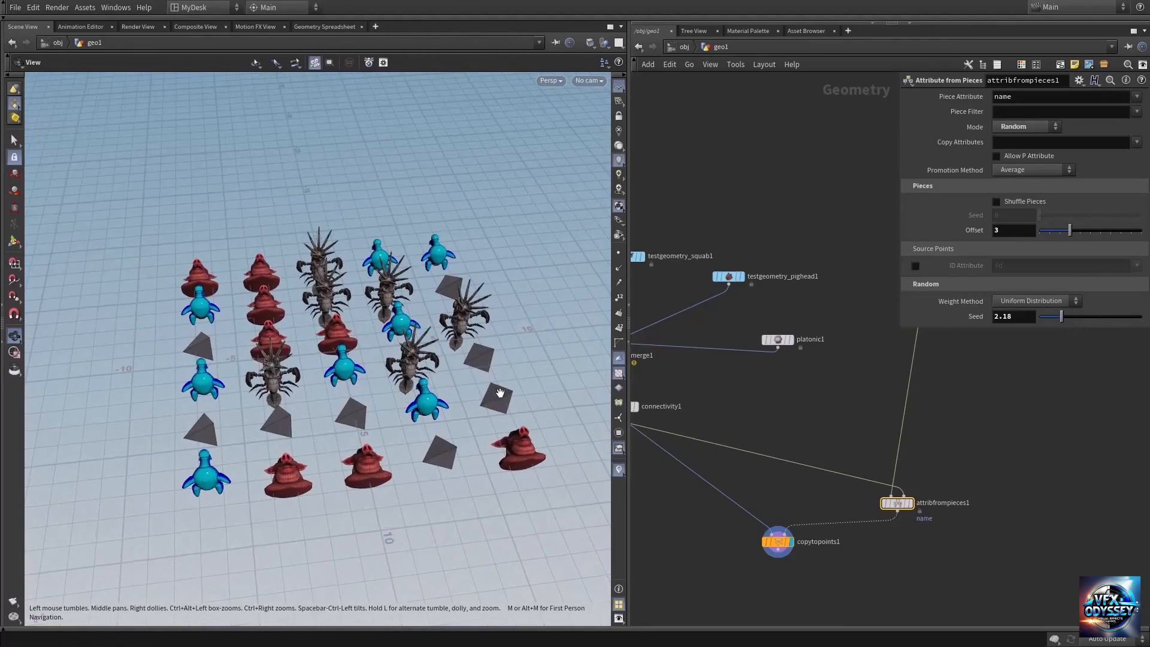
# - Select the Copy to Points node to show its parameters
pyautogui.moveTo(865, 444); pyautogui.dragTo(812, 351, button='middle')
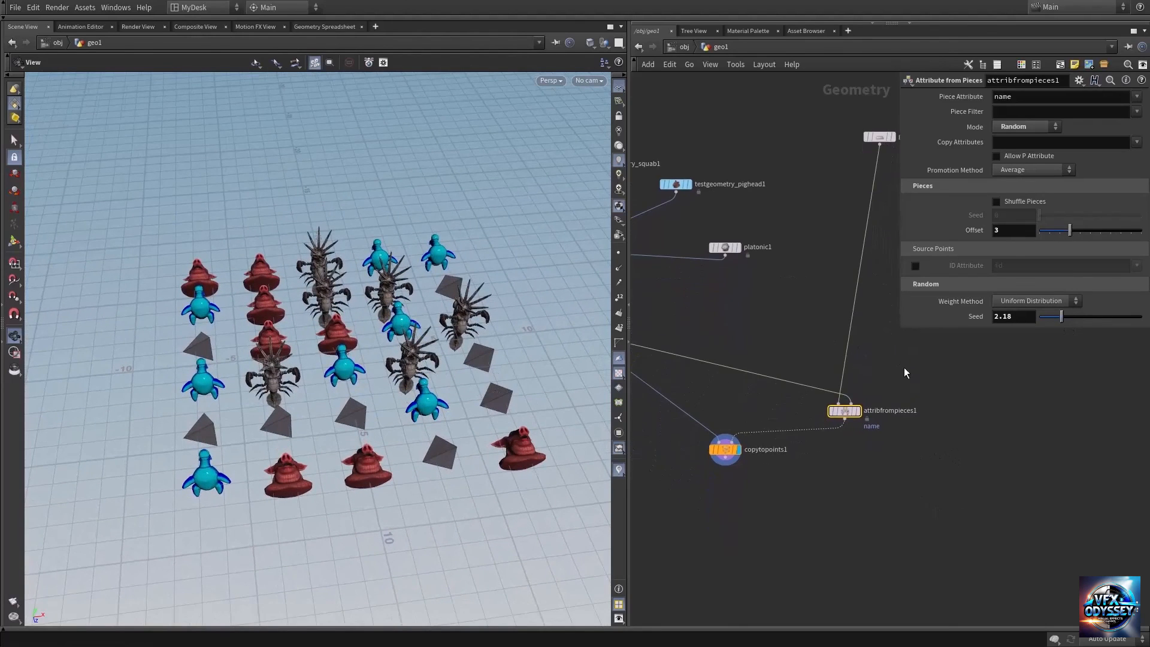
pyautogui.click(732, 477)
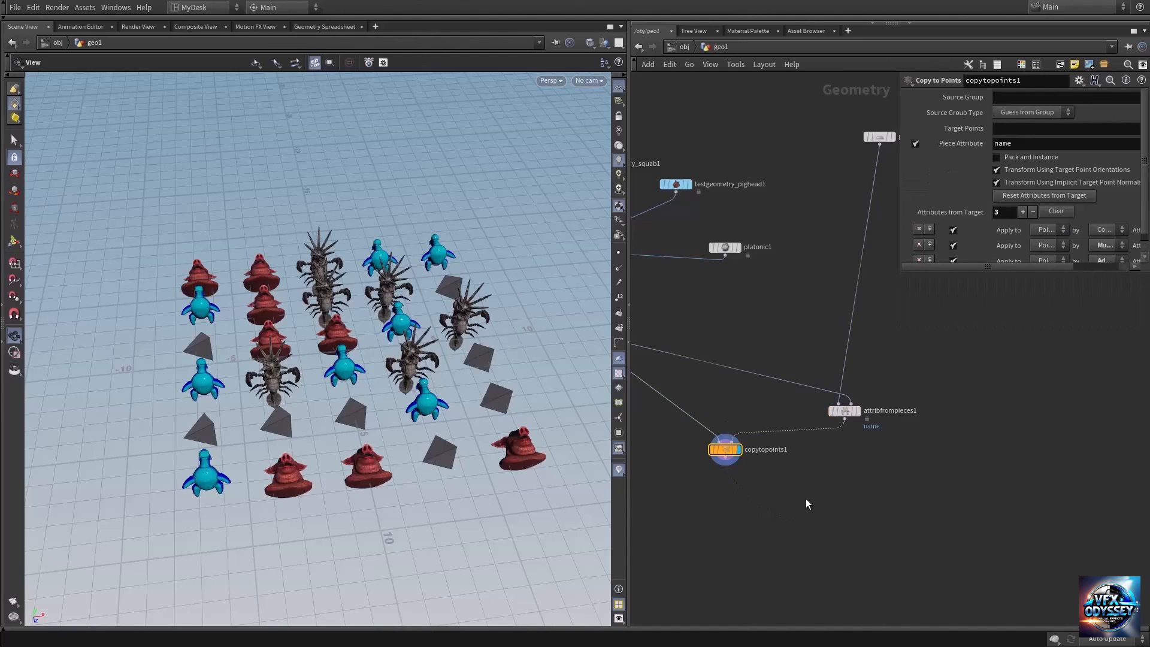